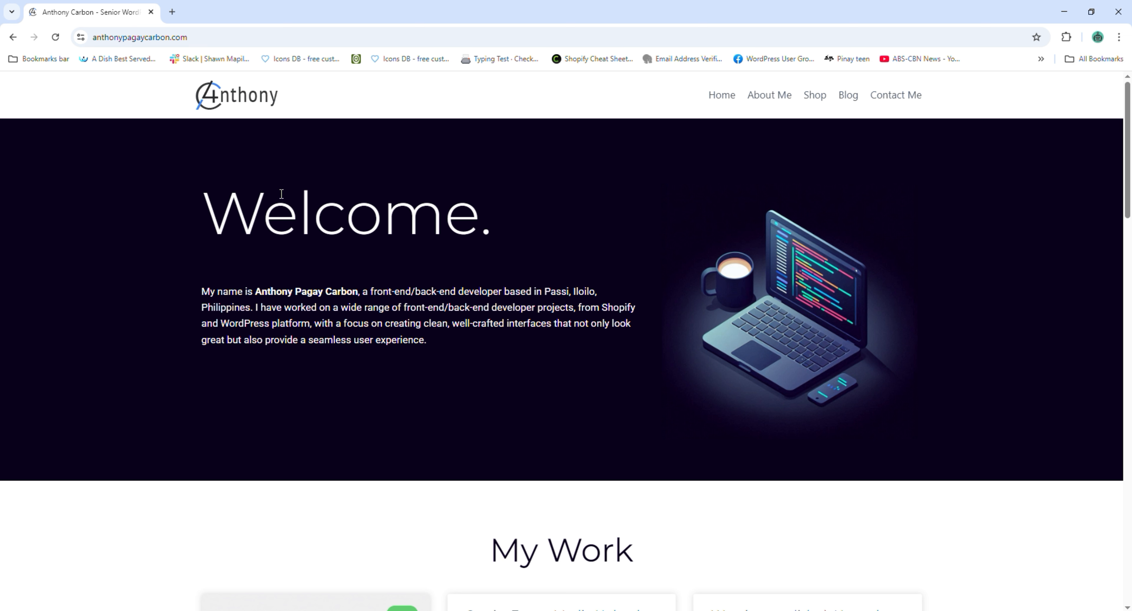
# Open a new Chrome tab showing the Google start page.
pyautogui.click(174, 13)
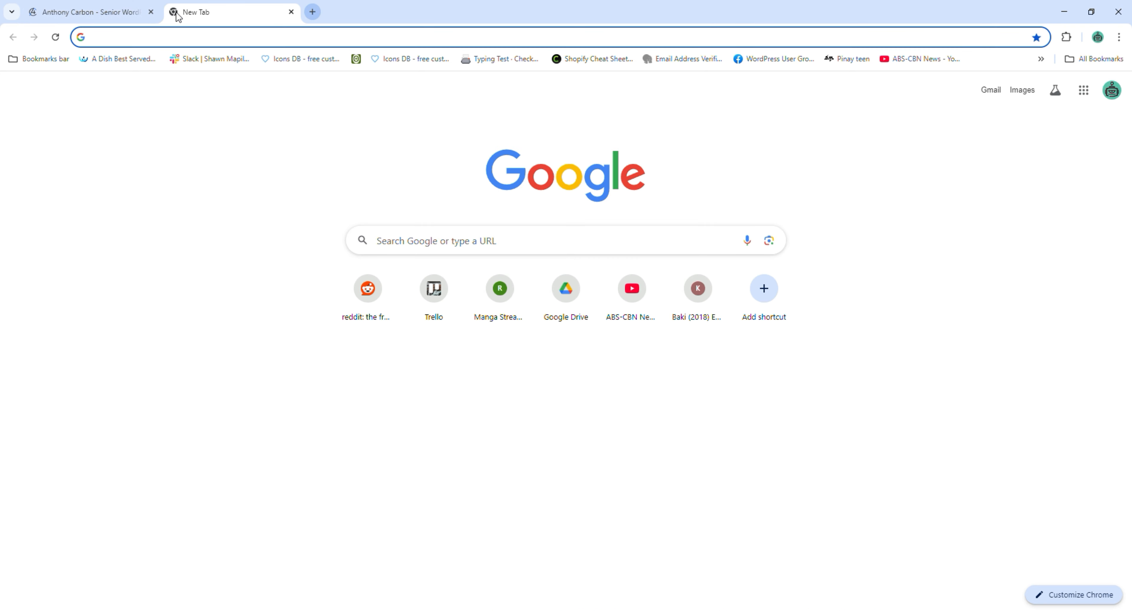
# Go to WordPress.com from the address bar suggestion and scroll through its homepage sections.
pyautogui.write('wordpress')
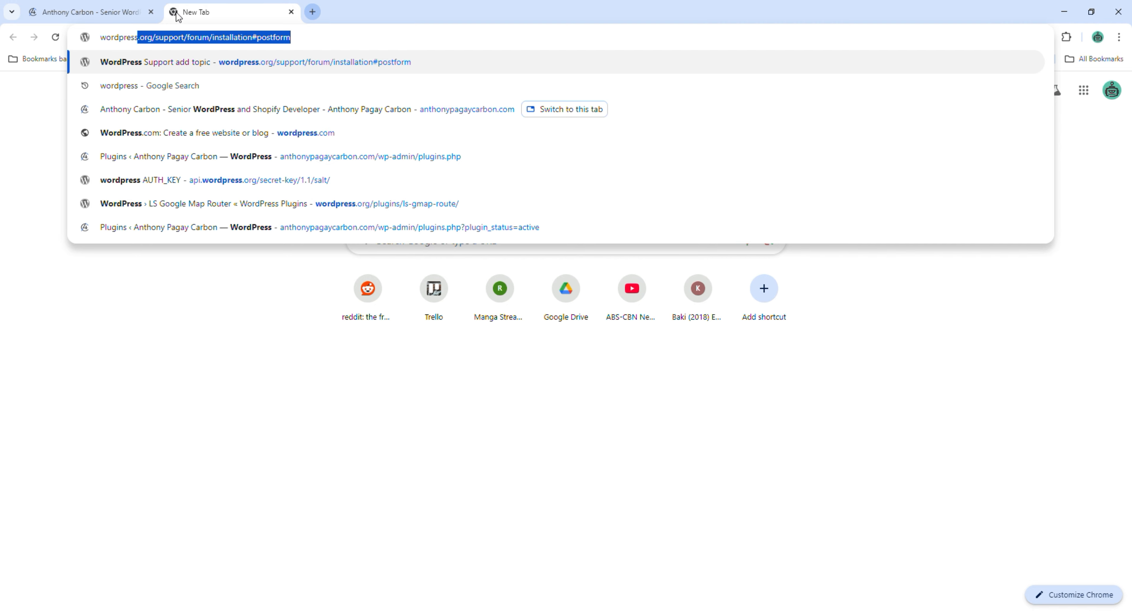
pyautogui.press('Down')
pyautogui.press('Down')
pyautogui.press('Down')
pyautogui.press('Return')
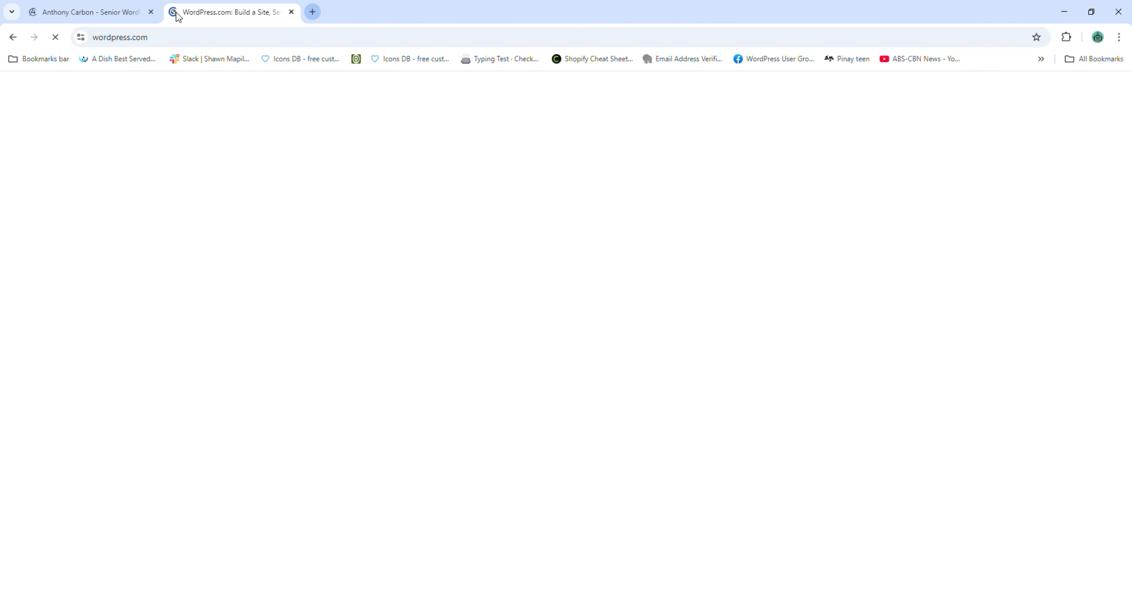
pyautogui.scroll(-5, 469, 245)
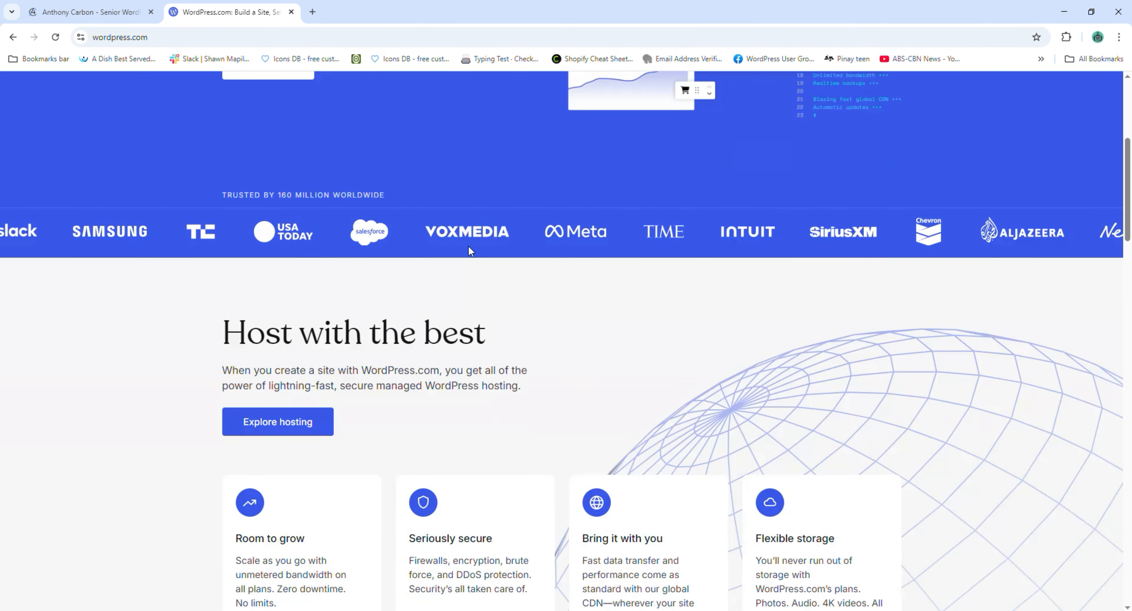
pyautogui.scroll(-5, 469, 244)
pyautogui.scroll(10, 469, 245)
pyautogui.scroll(-7, 457, 268)
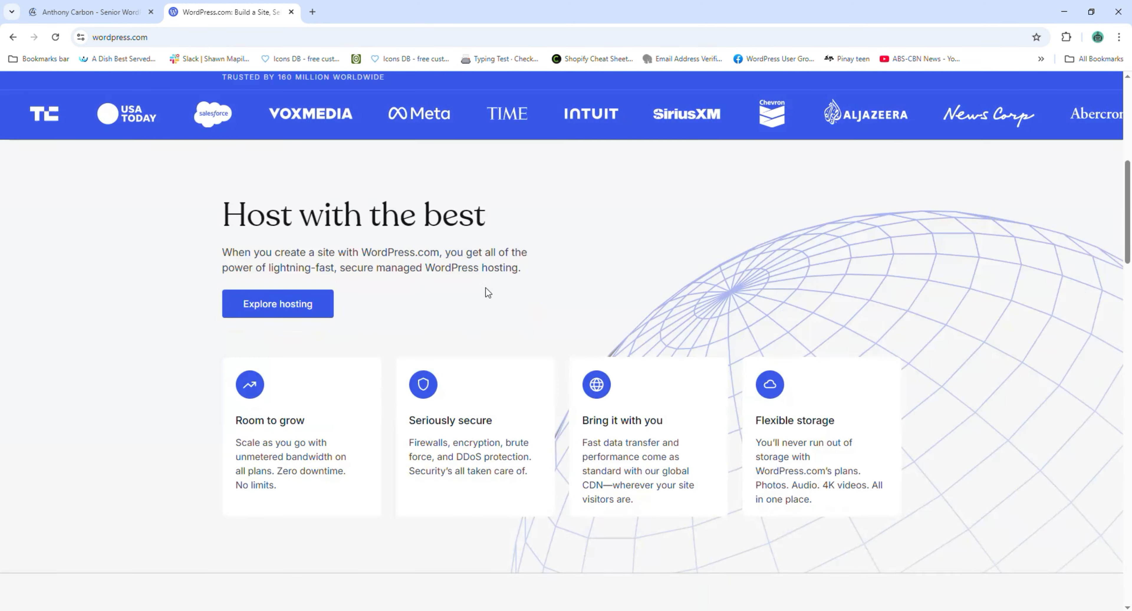
pyautogui.scroll(-6, 485, 287)
pyautogui.scroll(-17, 486, 287)
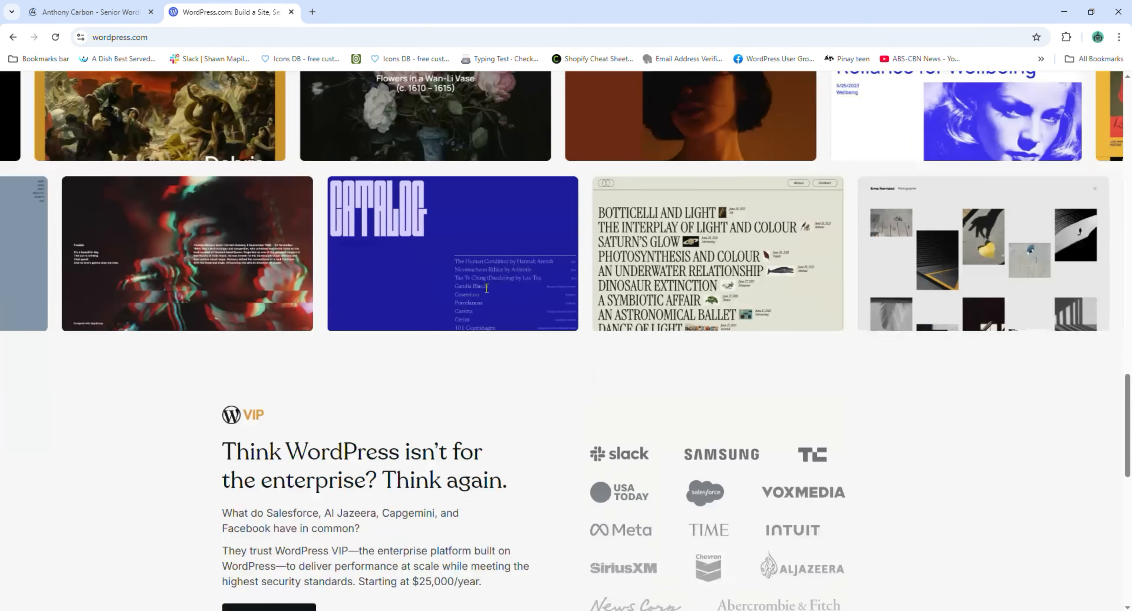
pyautogui.scroll(7, 486, 288)
pyautogui.scroll(-9, 474, 275)
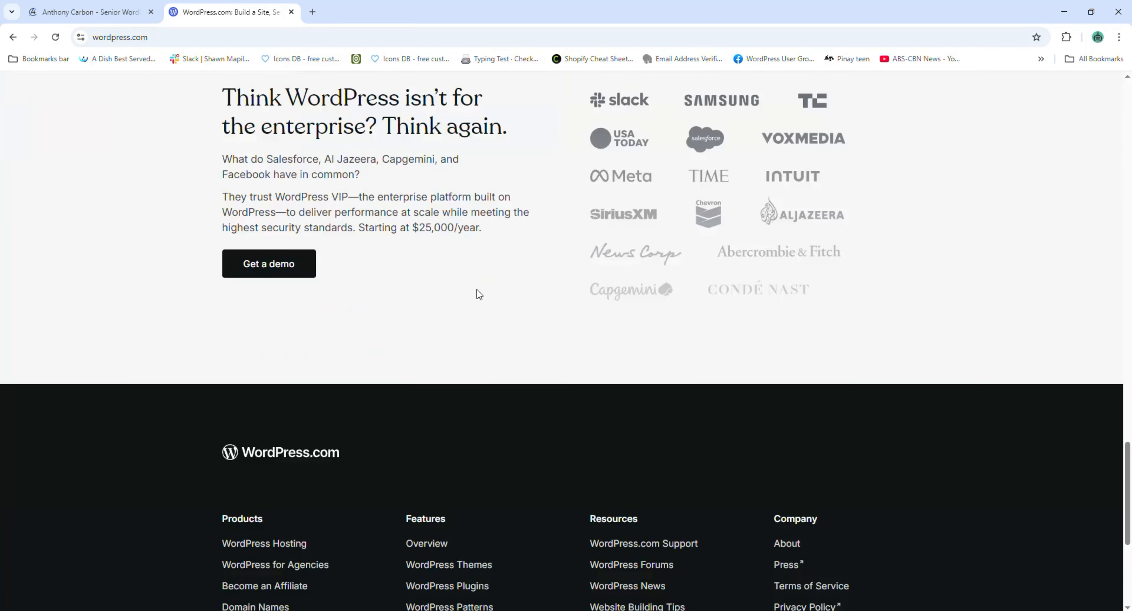
pyautogui.scroll(20, 479, 293)
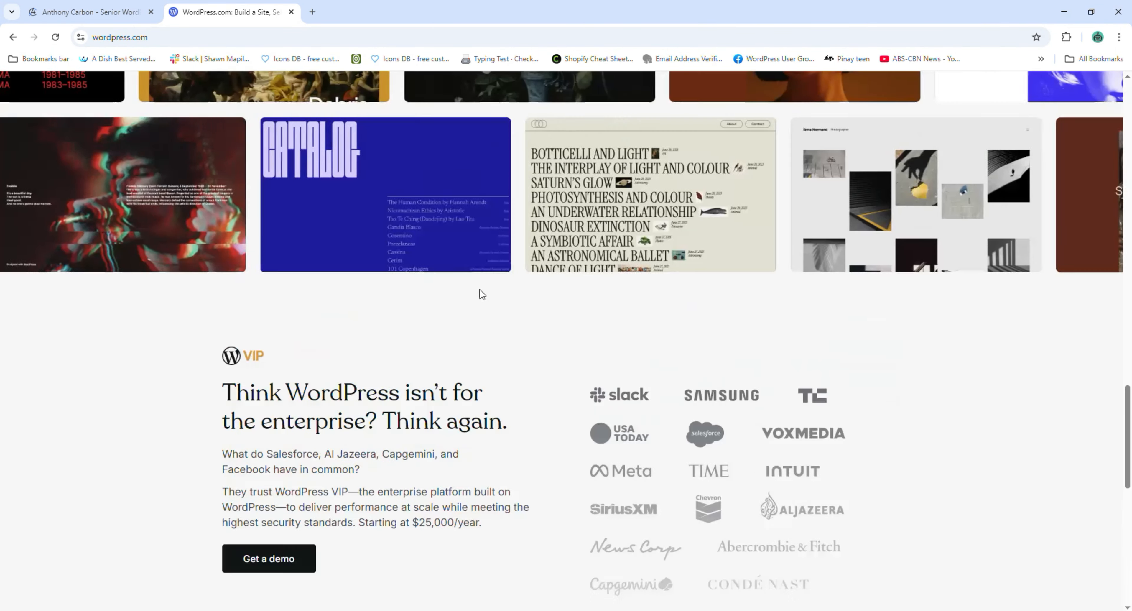
pyautogui.scroll(12, 482, 290)
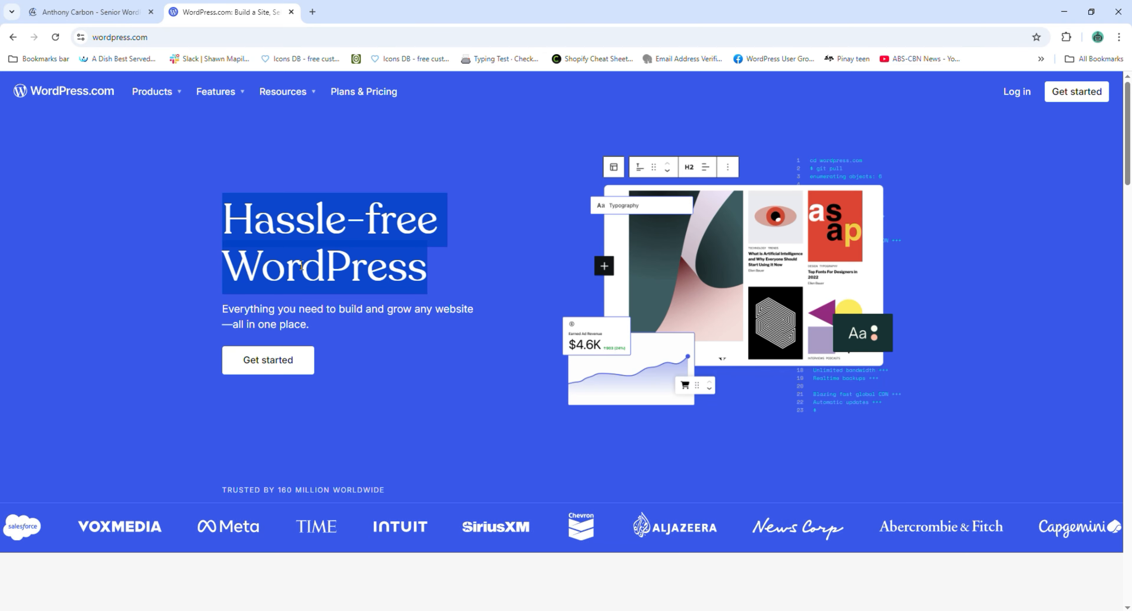
pyautogui.scroll(-5, 301, 265)
pyautogui.scroll(-4, 302, 267)
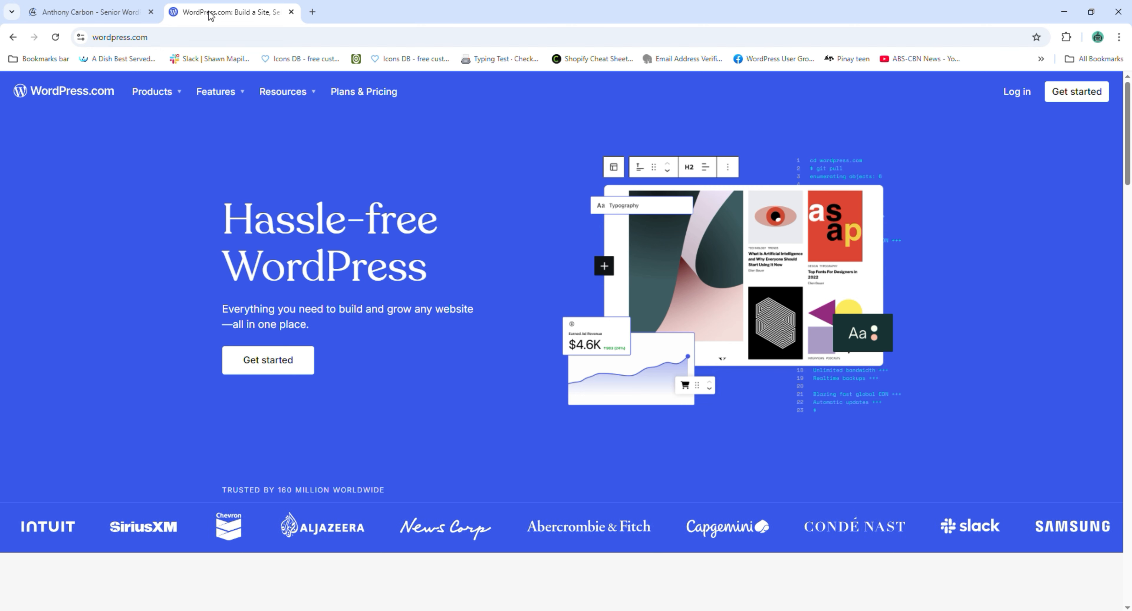
# Search for 'xampp download' in another new tab.
pyautogui.click(311, 12)
pyautogui.write('xamp')
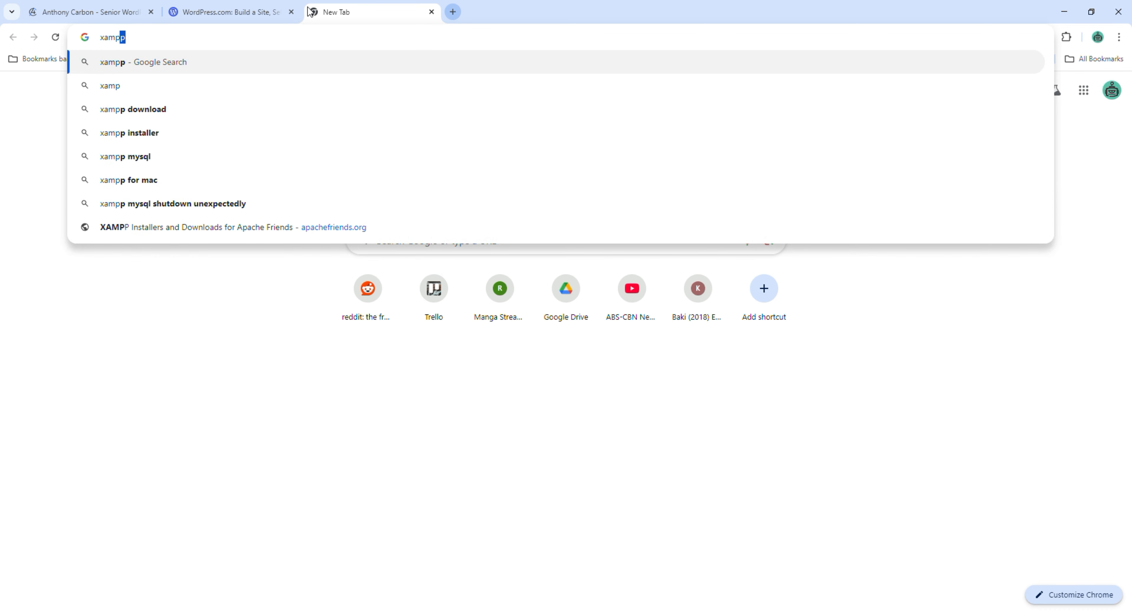
pyautogui.press('Down')
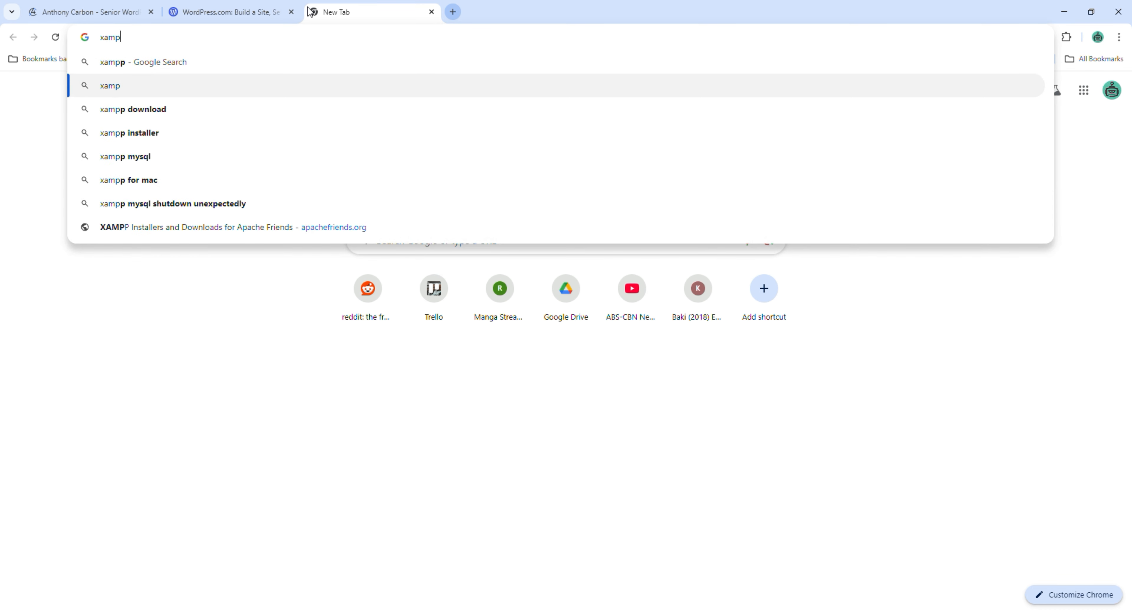
pyautogui.press('Down')
pyautogui.press('Return')
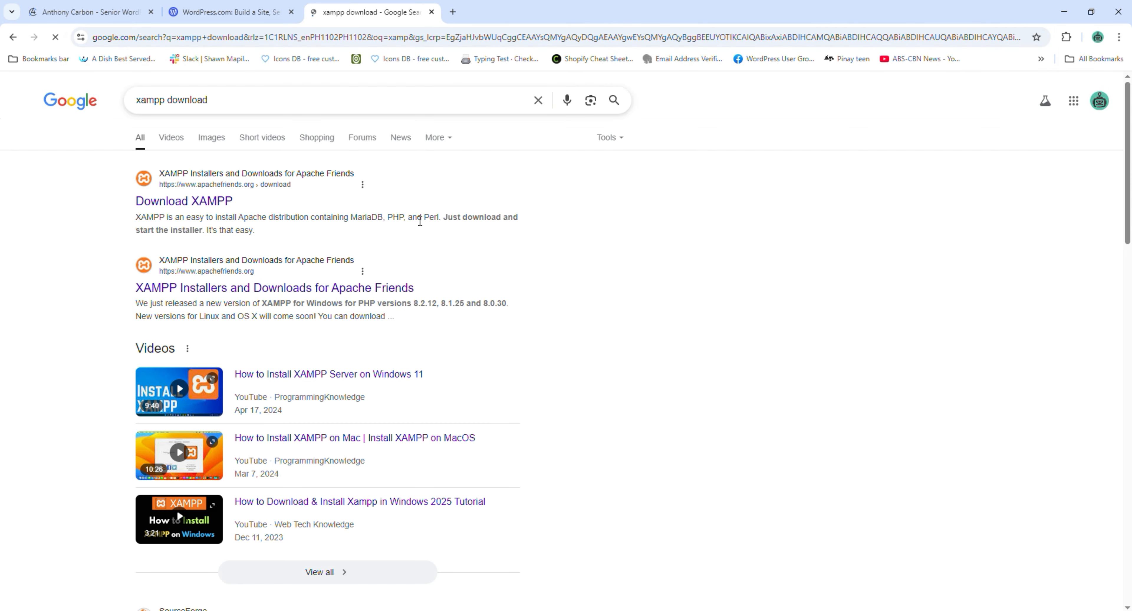
pyautogui.moveTo(70, 161); pyautogui.dragTo(379, 235)
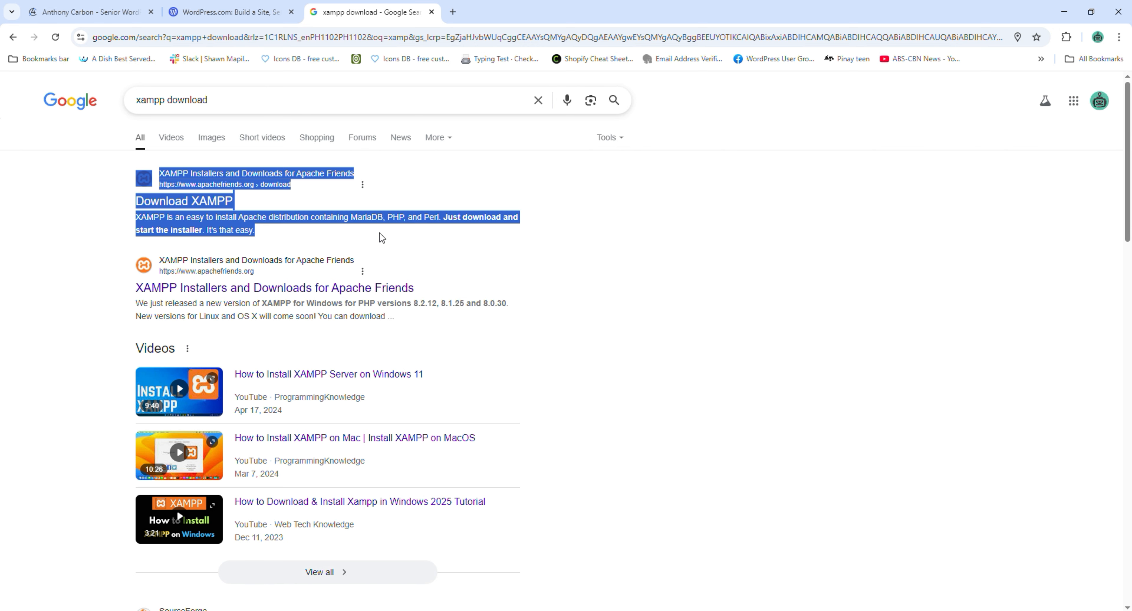
pyautogui.click(42, 194)
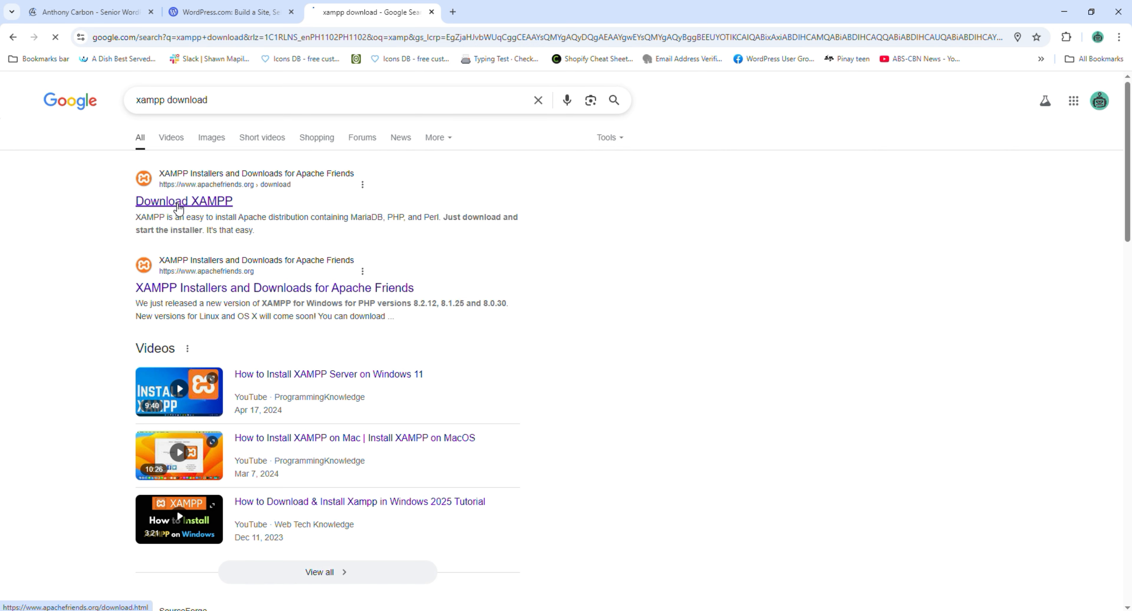
# Open the apachefriends.org Download XAMPP page and compare its 8.0.30 entry with the installed control panel.
pyautogui.click(180, 202)
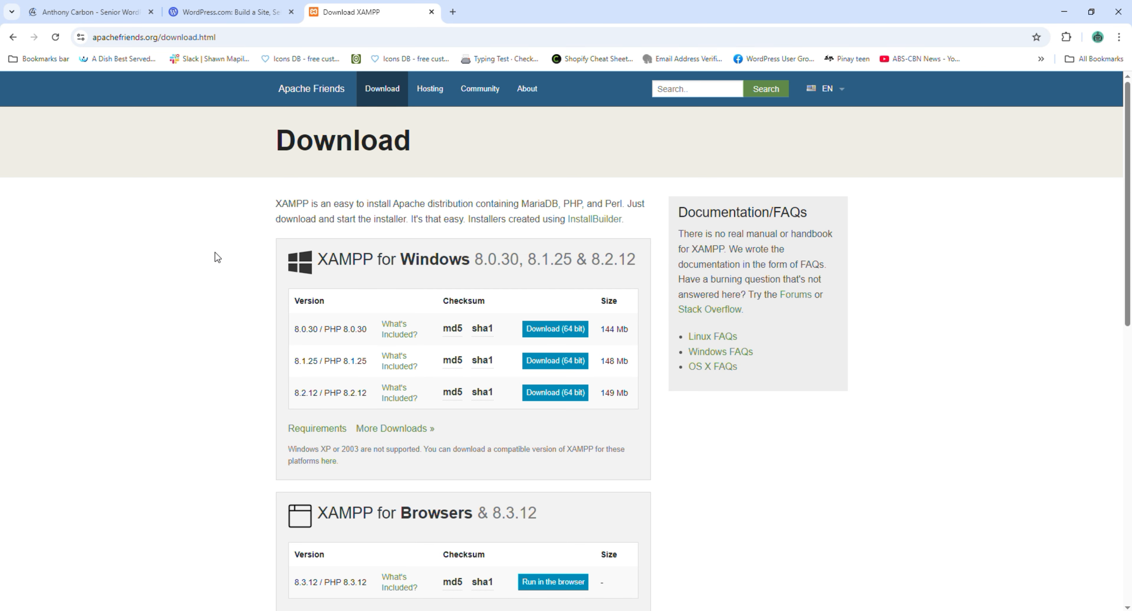
pyautogui.scroll(-3, 215, 254)
pyautogui.scroll(2, 217, 254)
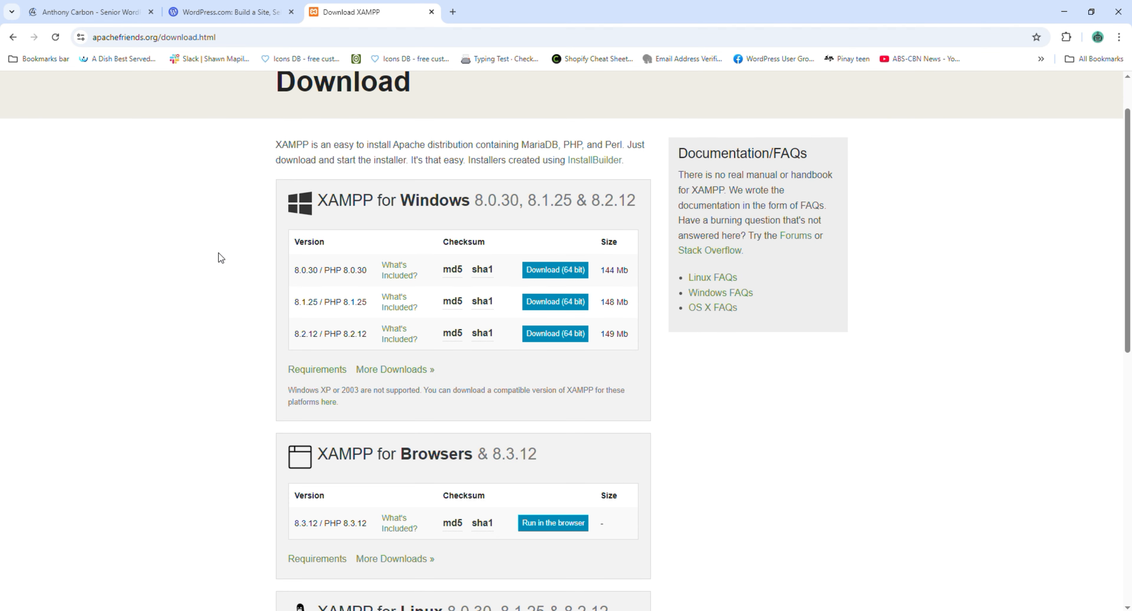
pyautogui.moveTo(307, 270); pyautogui.dragTo(369, 273)
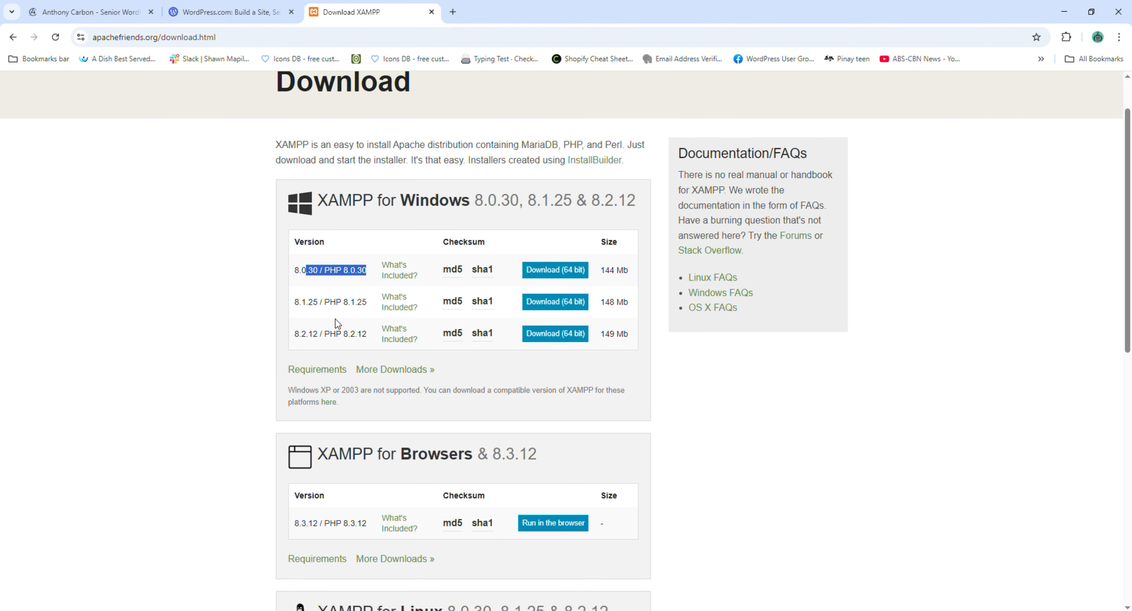
pyautogui.click(220, 609)
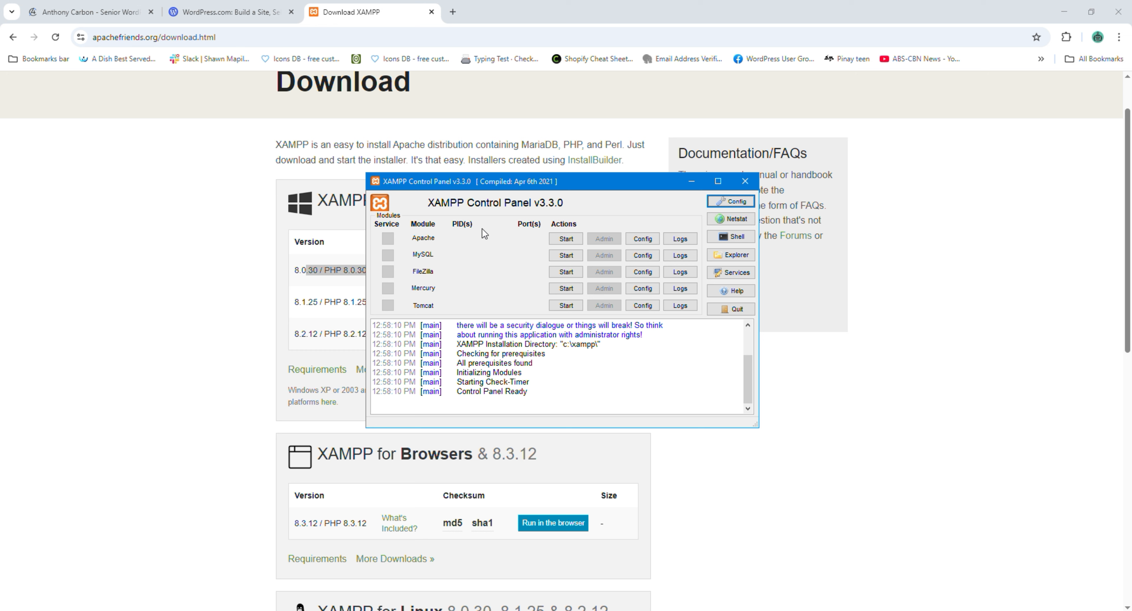
pyautogui.click(240, 208)
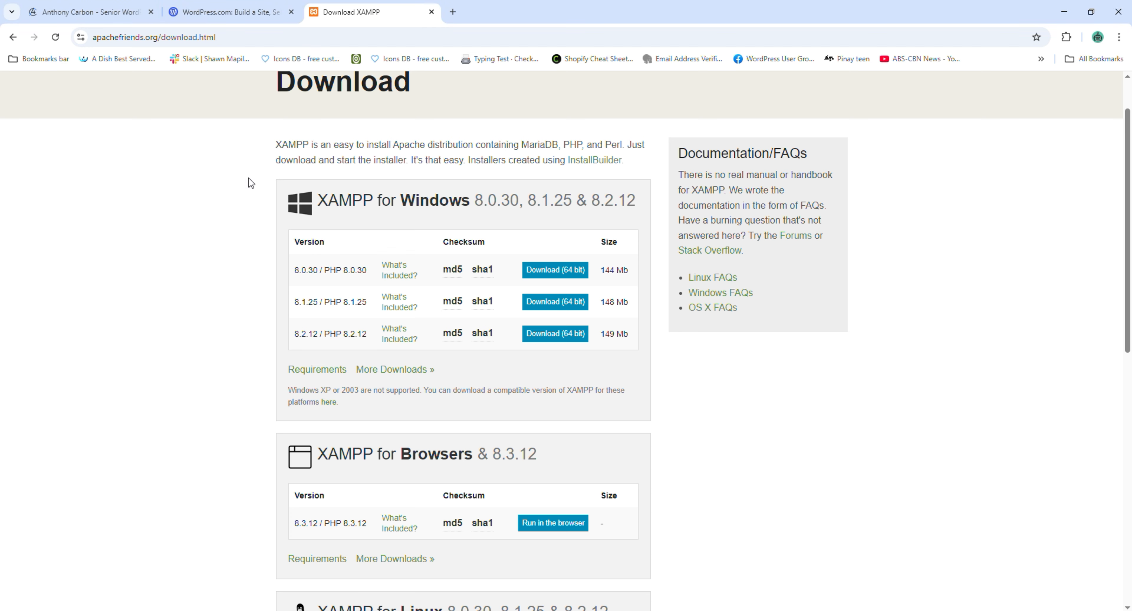
pyautogui.scroll(2, 324, 140)
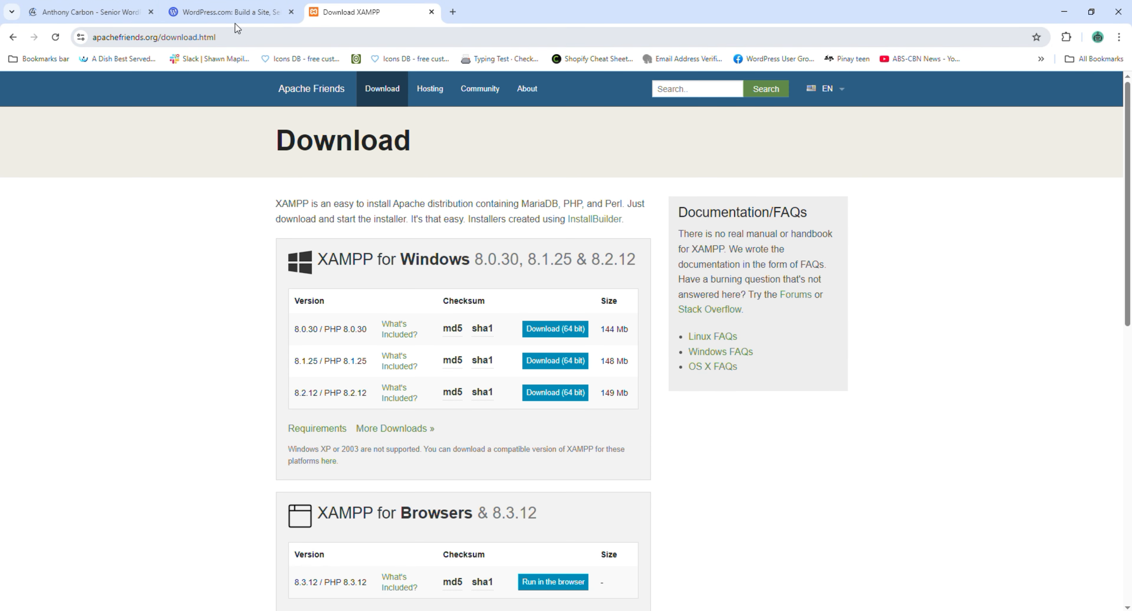
# Start Apache and MySQL in XAMPP Control Panel, then open a fourth Chrome tab.
pyautogui.click(219, 610)
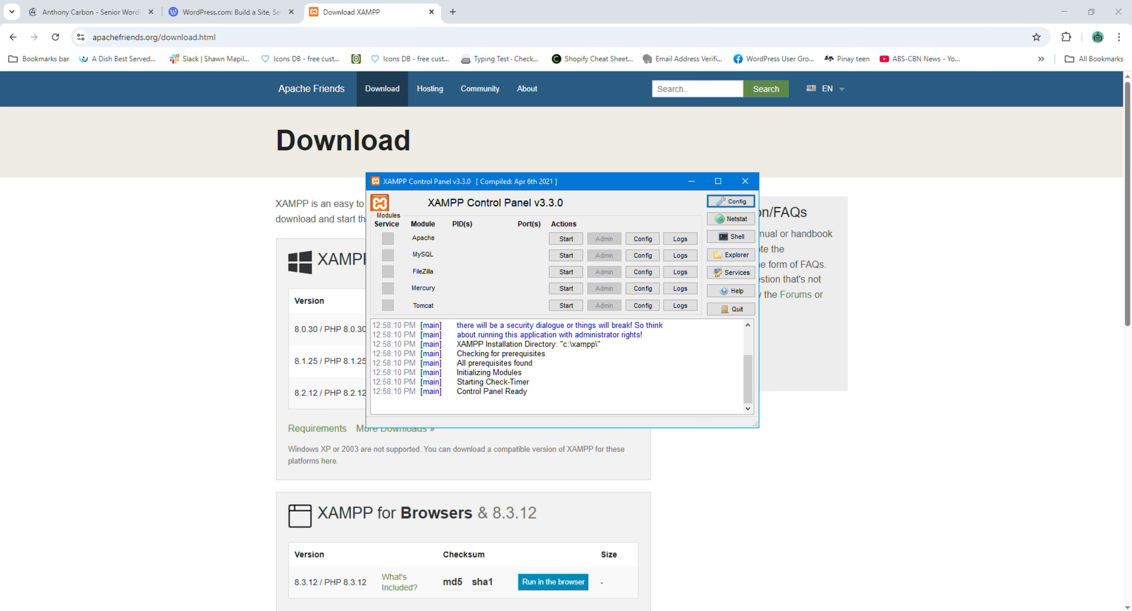
pyautogui.click(565, 240)
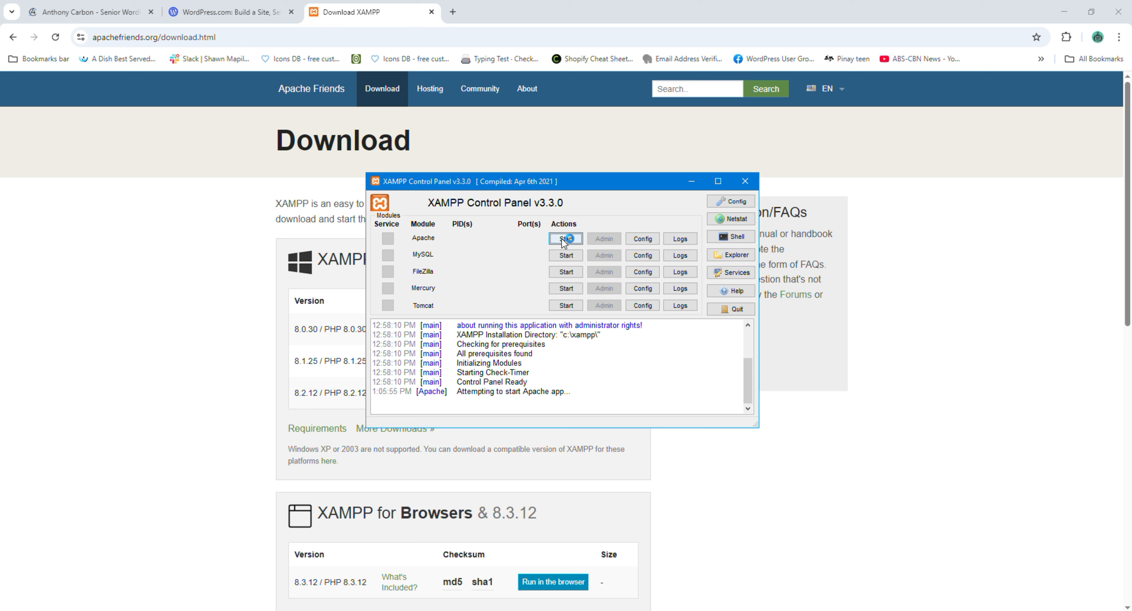
pyautogui.click(558, 258)
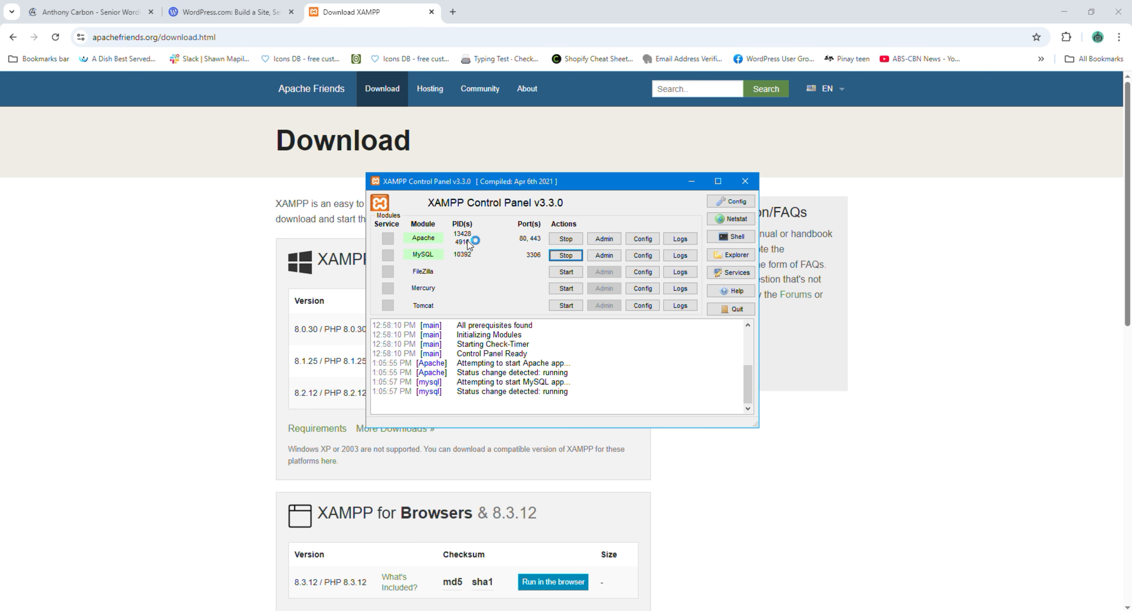
pyautogui.click(452, 12)
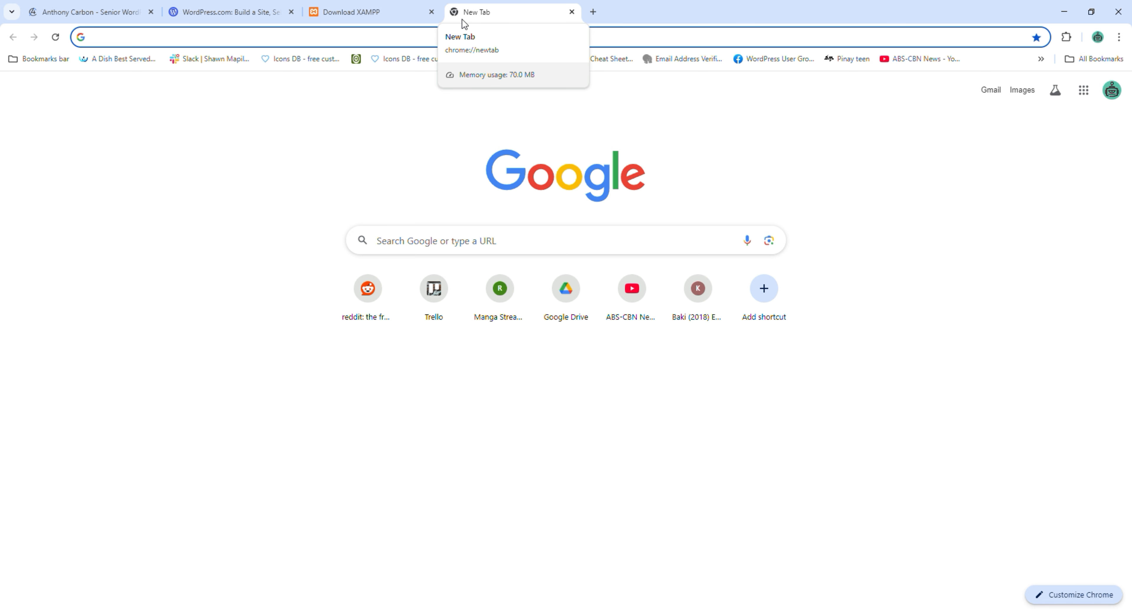
# Load localhost/phpmyadmin in the new tab.
pyautogui.write('localhost')
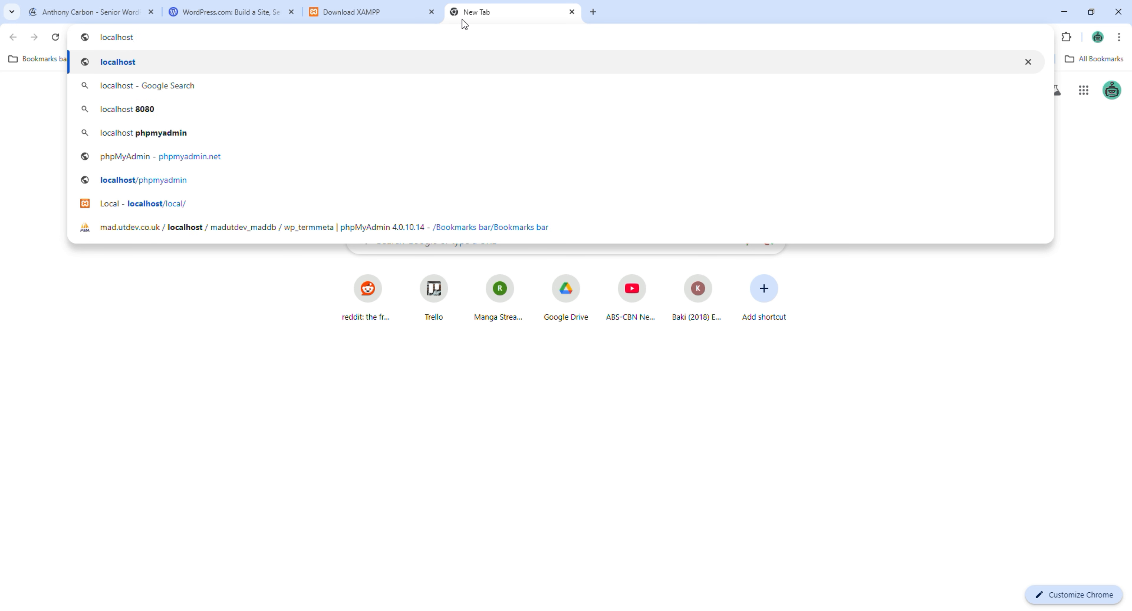
pyautogui.press('Down')
pyautogui.press('Down')
pyautogui.press('Down')
pyautogui.press('Down')
pyautogui.press('Down')
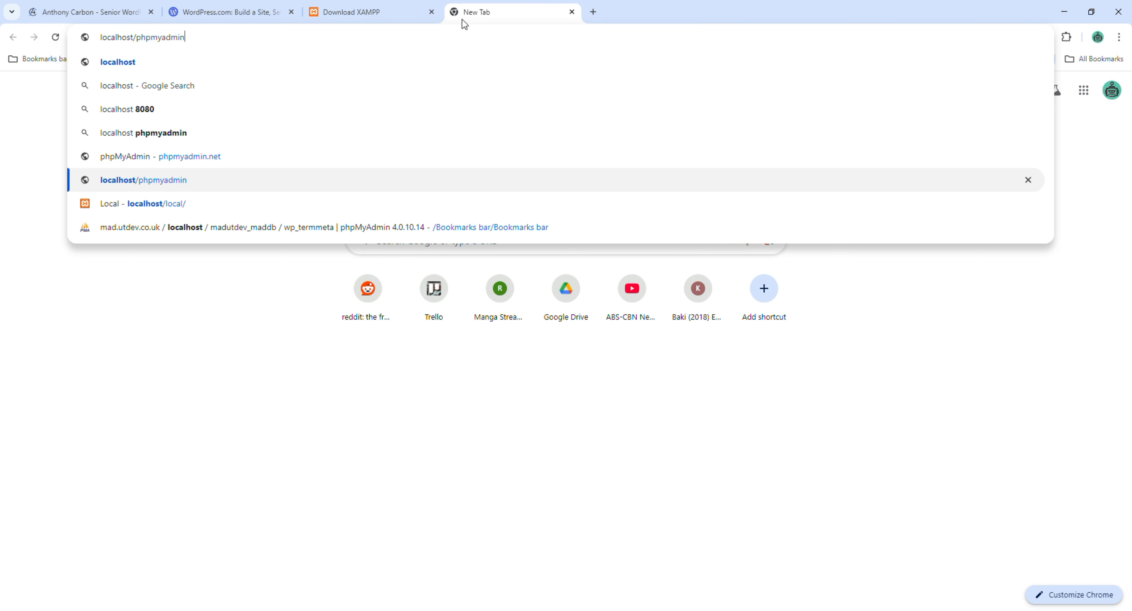
pyautogui.press('Return')
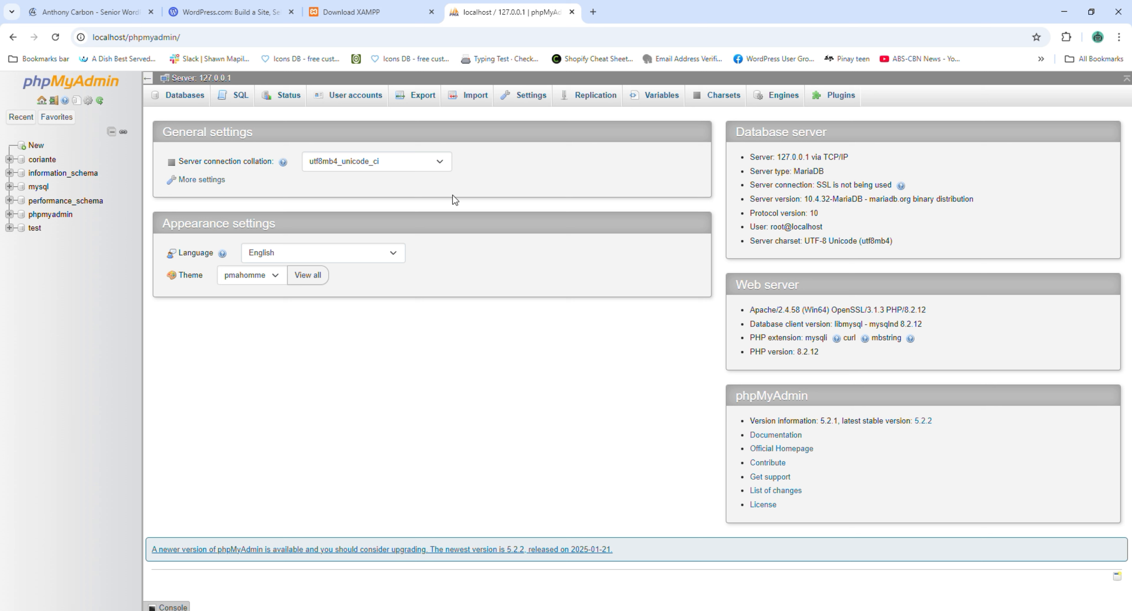
# Create a new database named sample_db from the Databases tab.
pyautogui.click(41, 148)
pyautogui.click(232, 196)
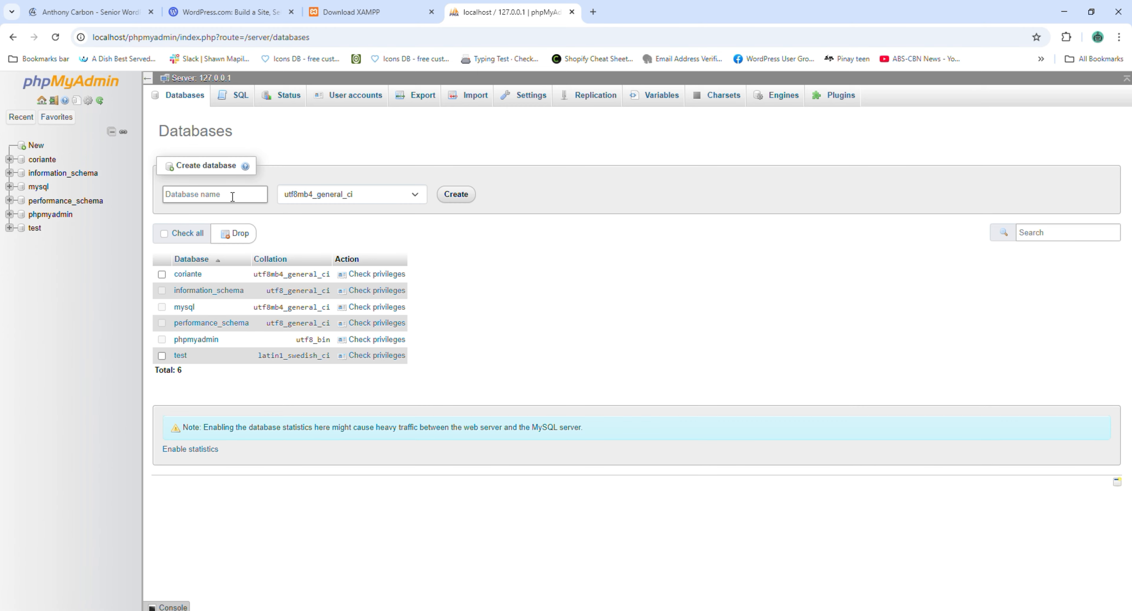
pyautogui.click(232, 195)
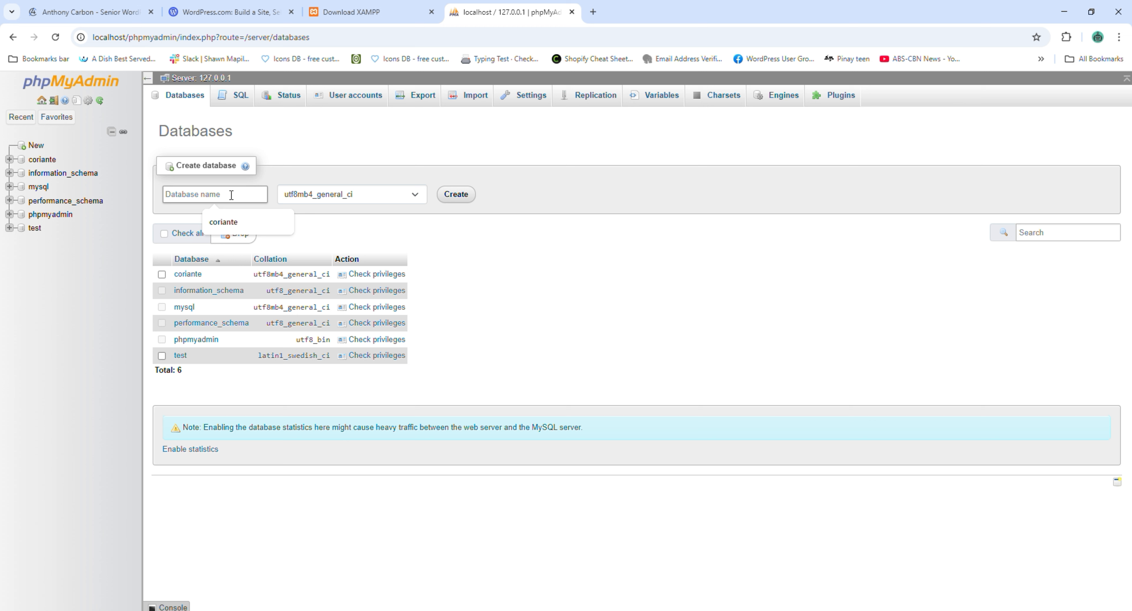
pyautogui.write('sample')
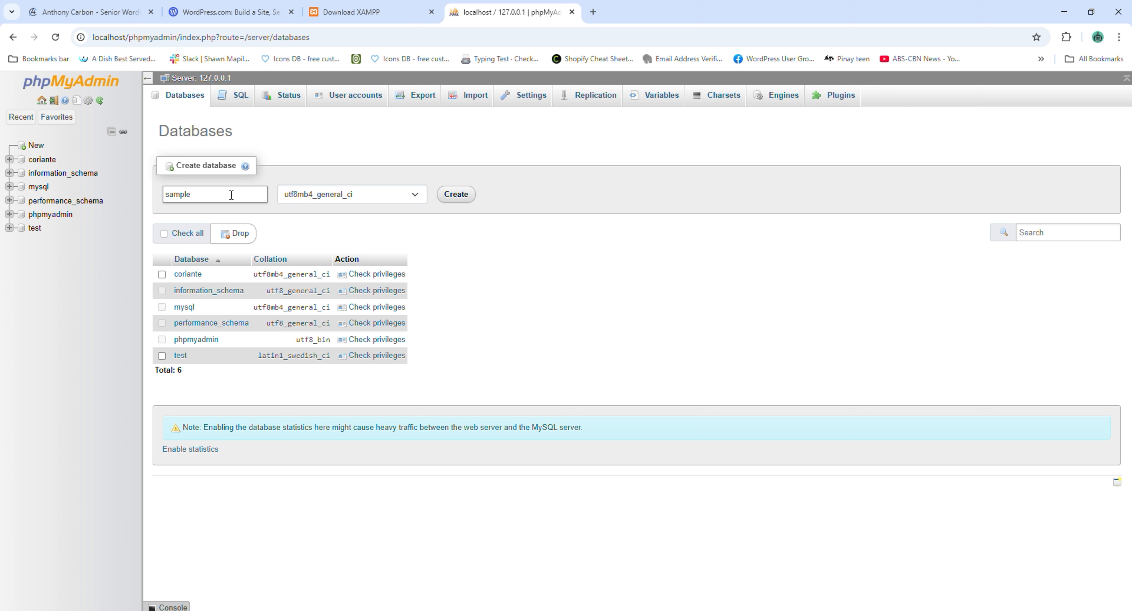
pyautogui.write('_db')
pyautogui.click(460, 201)
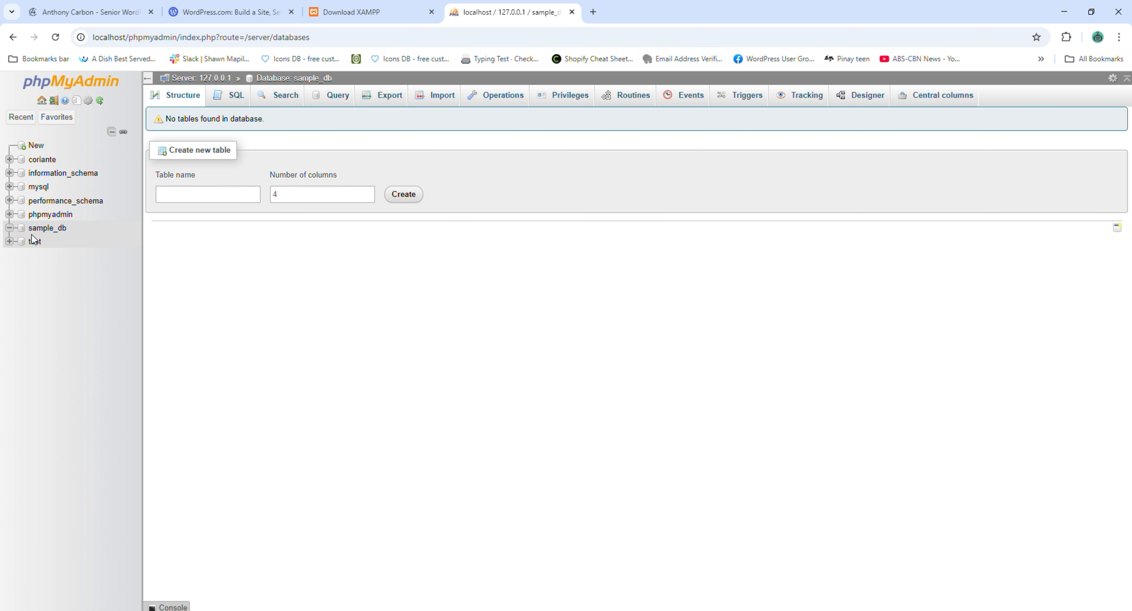
# From sample_db's Privileges page, start a new user account named 'sample'.
pyautogui.click(48, 228)
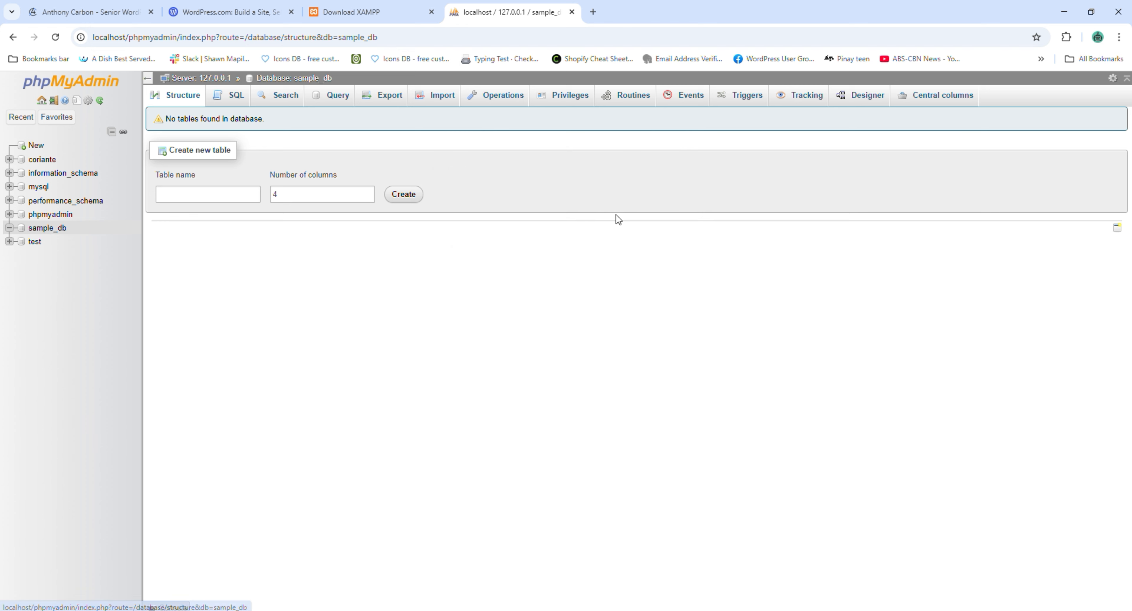
pyautogui.click(571, 100)
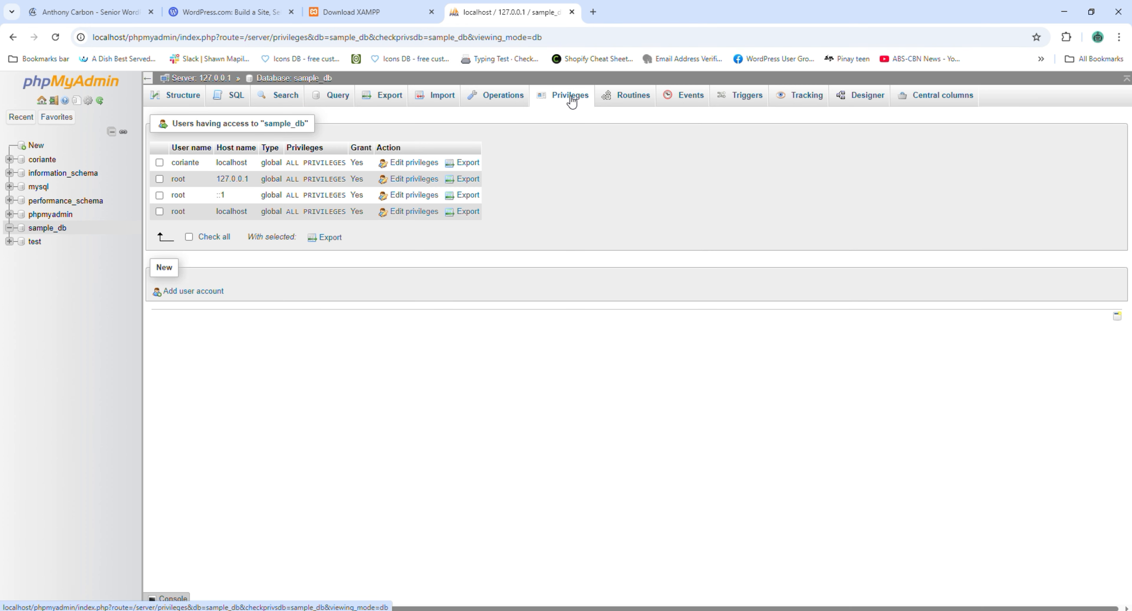
pyautogui.click(199, 291)
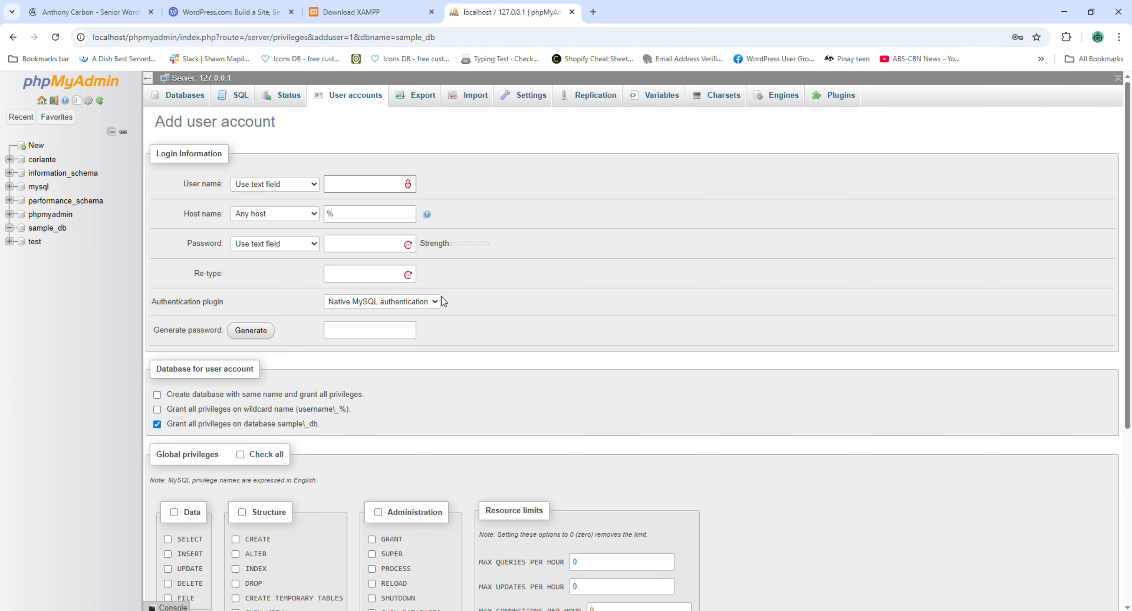
pyautogui.click(365, 184)
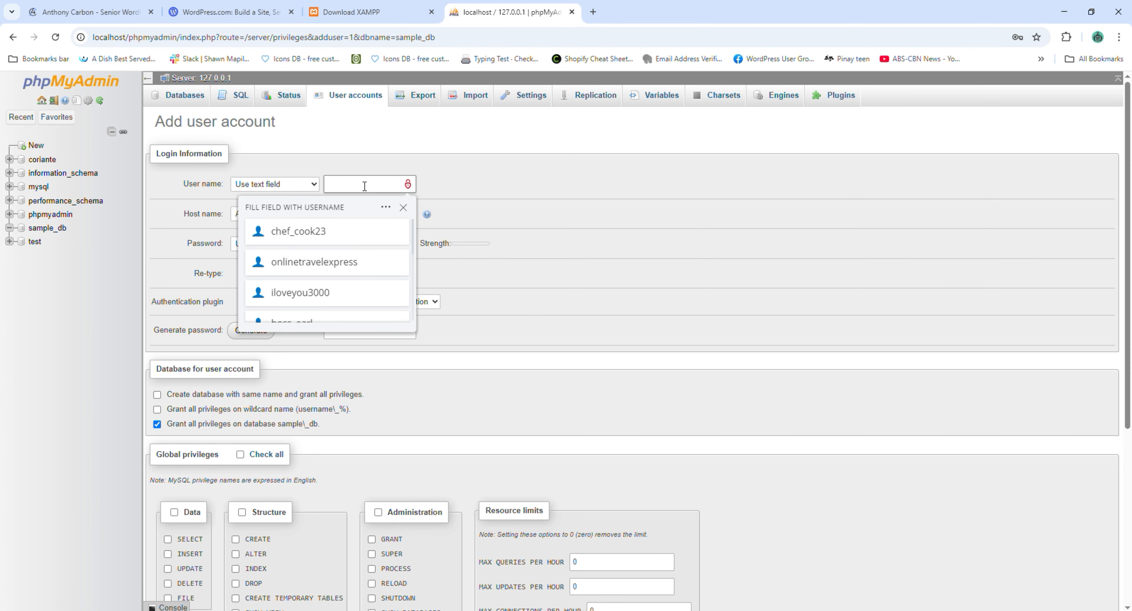
pyautogui.write('sa')
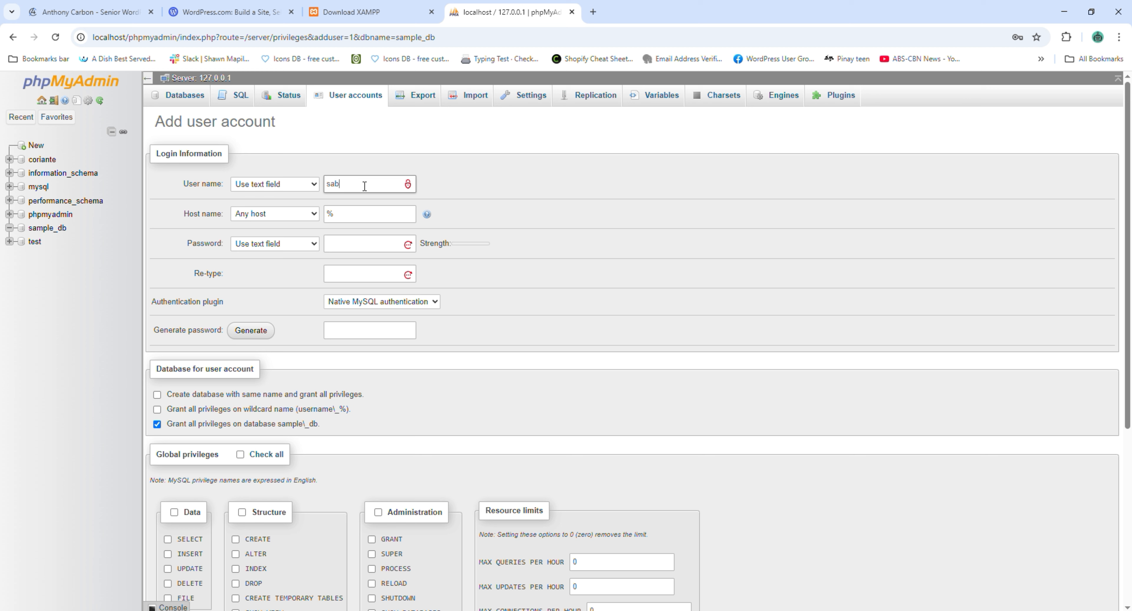
pyautogui.write('mple_us')
pyautogui.click(355, 213)
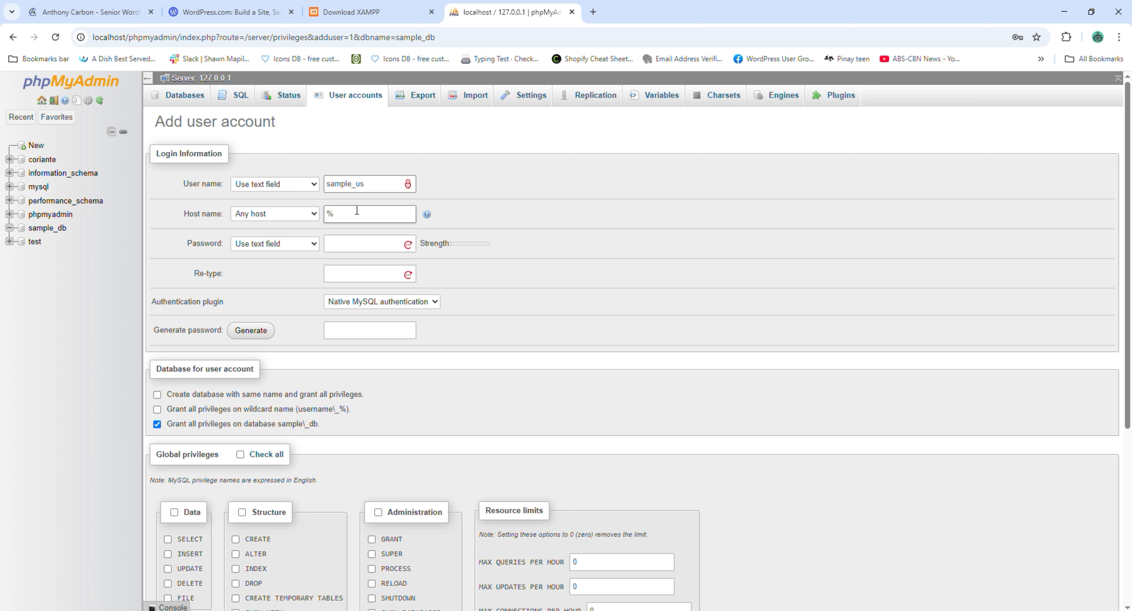
pyautogui.click(352, 184)
pyautogui.moveTo(353, 184); pyautogui.dragTo(392, 185)
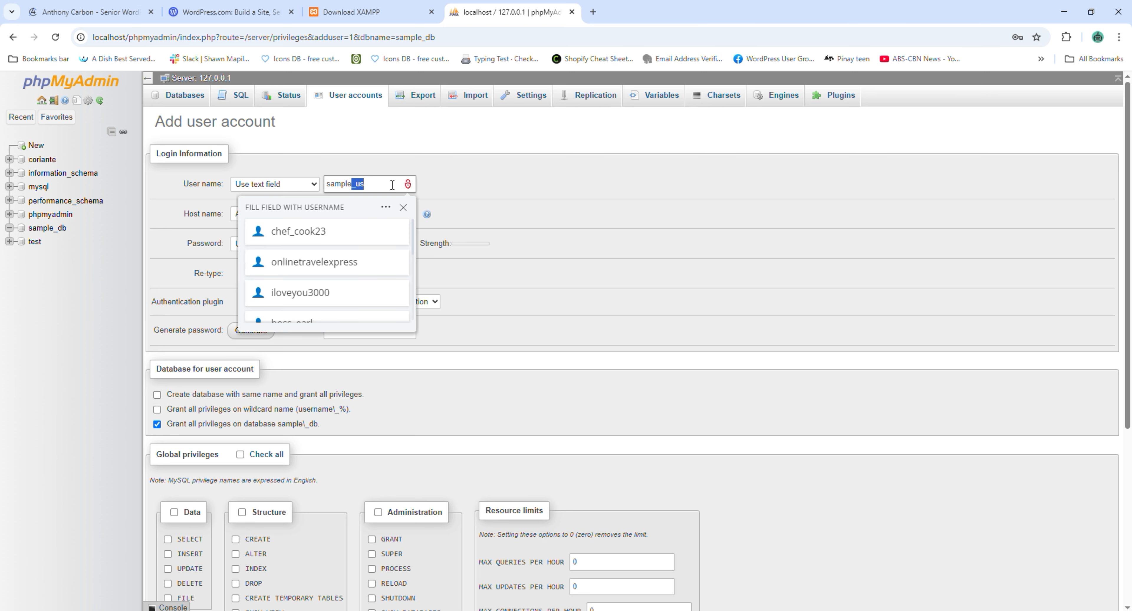
pyautogui.press('BackSpace')
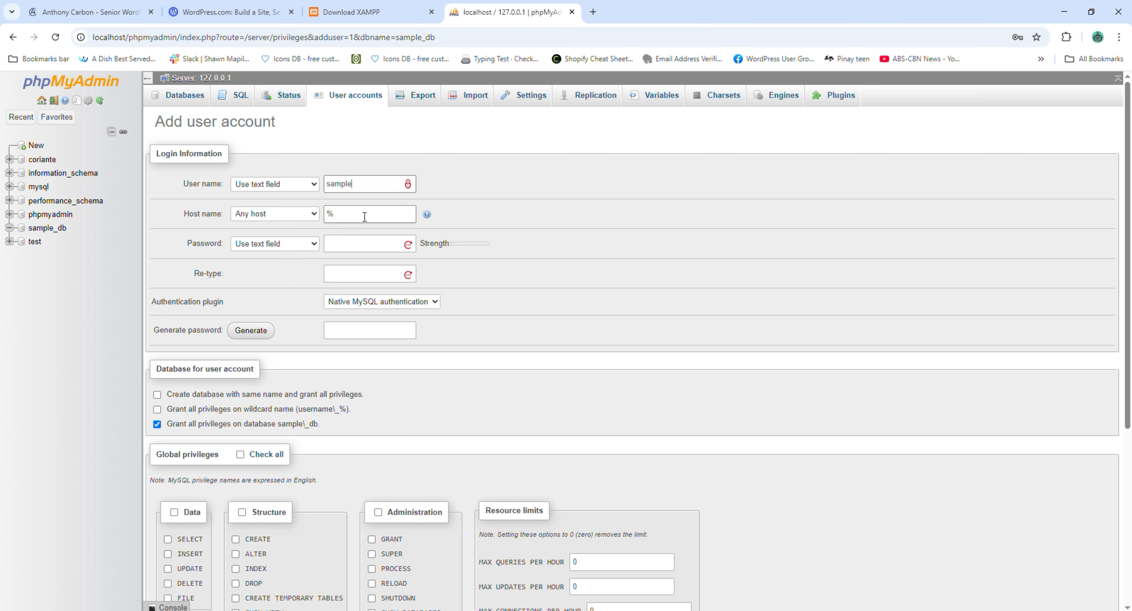
# Enter and confirm the account password, check all global privileges, and create the user.
pyautogui.click(336, 237)
pyautogui.write('••')
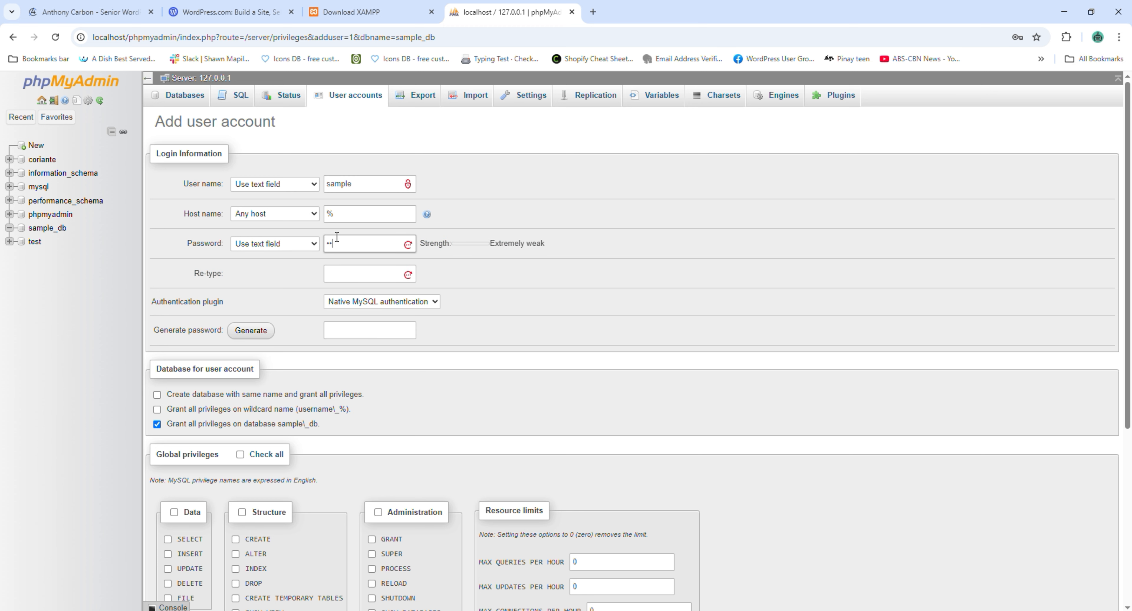
pyautogui.click(345, 275)
pyautogui.write('•••')
pyautogui.scroll(-3, 275, 274)
pyautogui.click(257, 344)
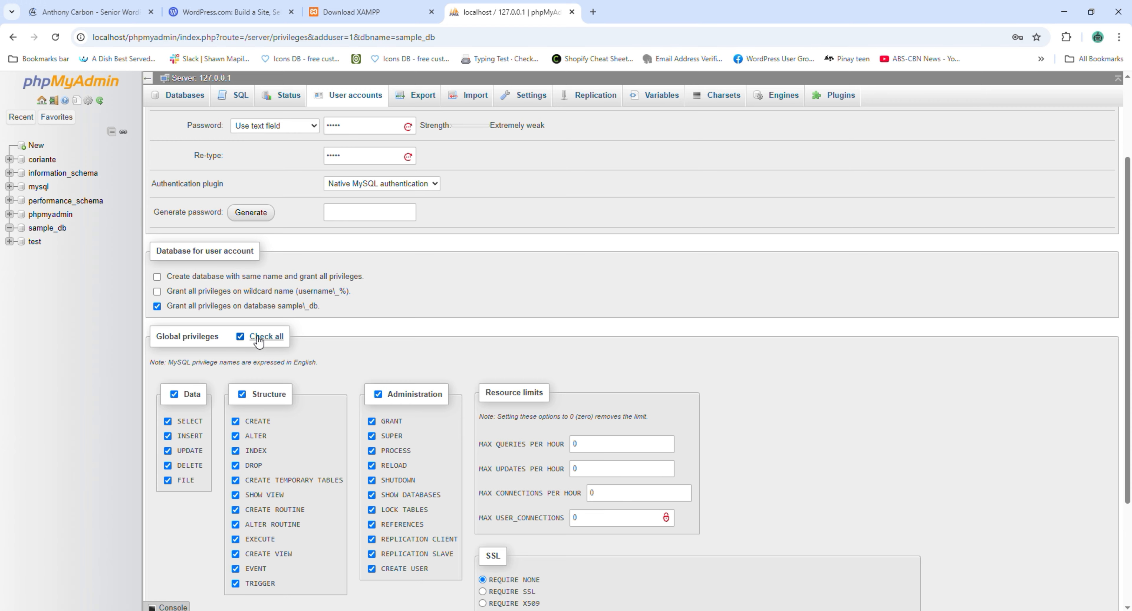
pyautogui.scroll(-3, 246, 347)
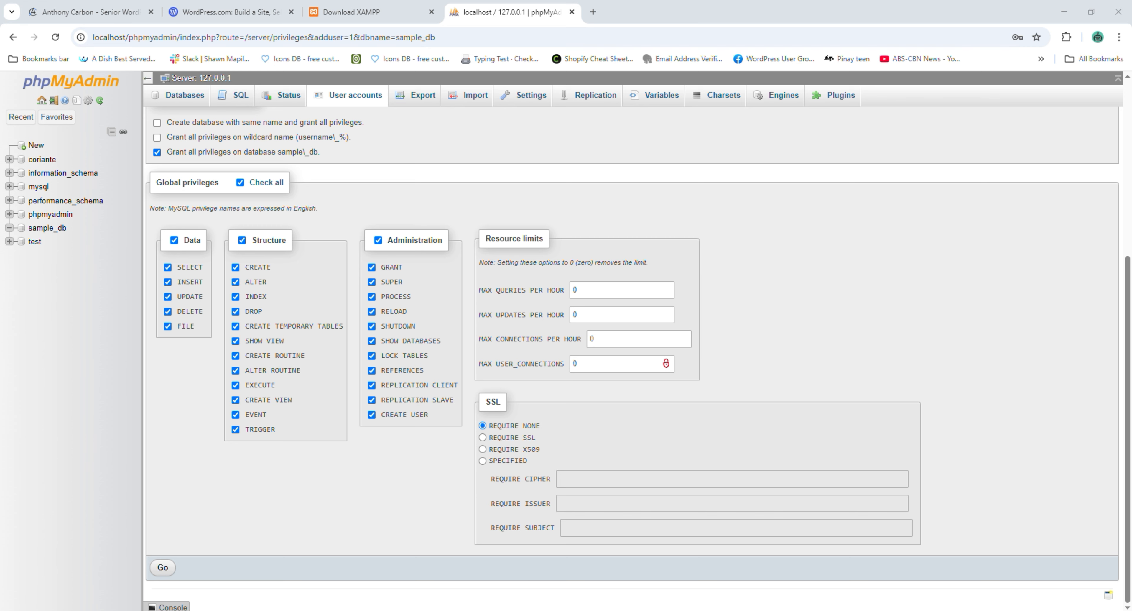
pyautogui.click(163, 568)
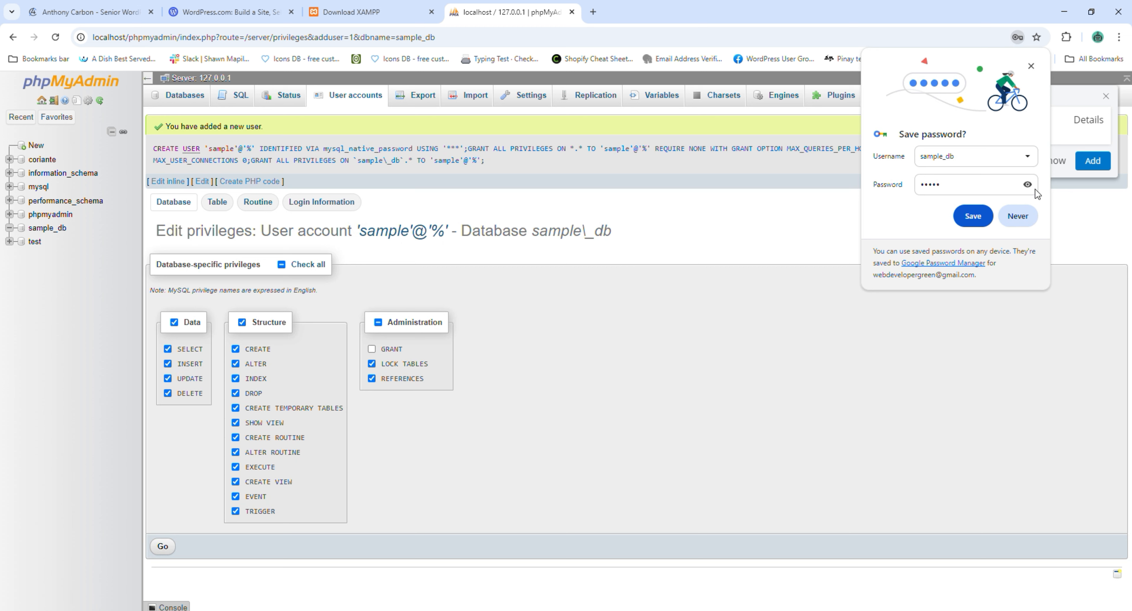
# Decline Chrome's offer to save the new password.
pyautogui.click(1027, 184)
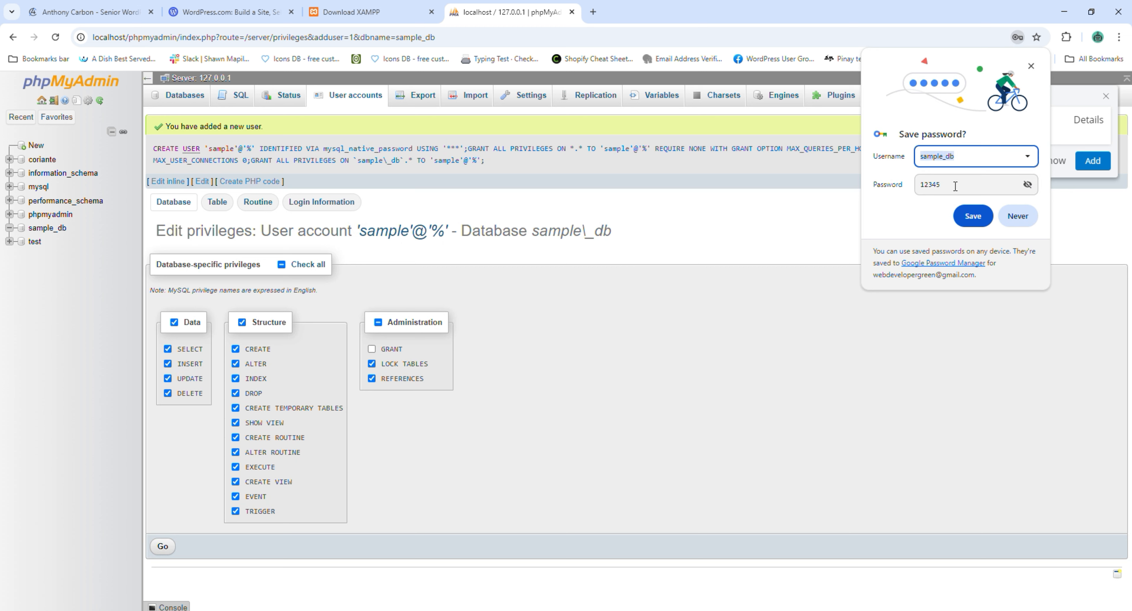
pyautogui.moveTo(951, 186); pyautogui.dragTo(910, 187)
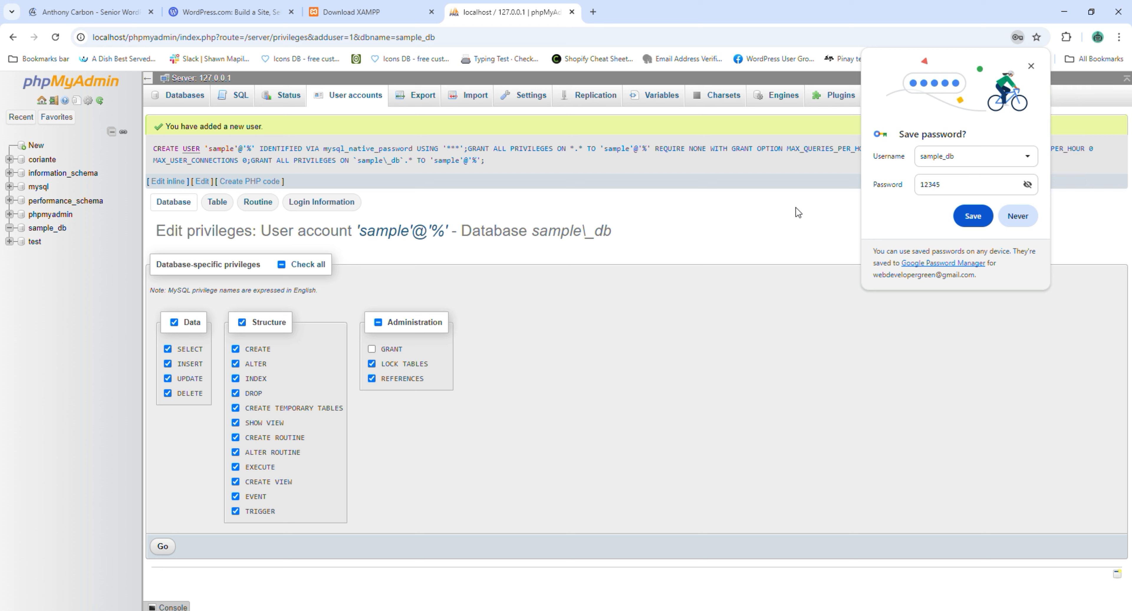
pyautogui.click(1025, 215)
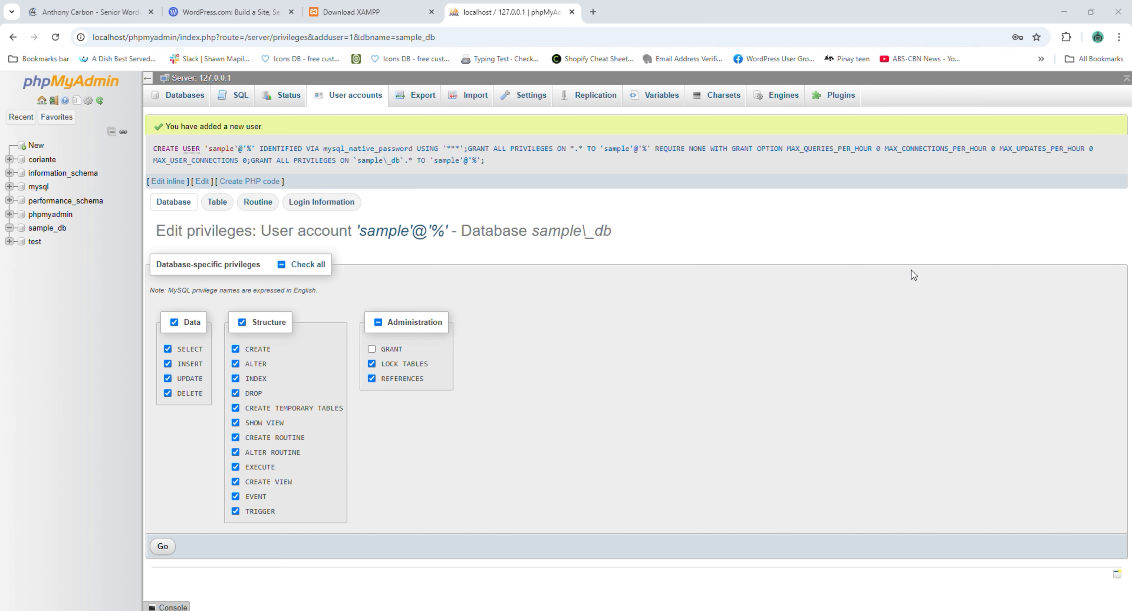
# Maximize File Explorer and browse to C:\xampp\htdocs.
pyautogui.moveTo(1131, 176); pyautogui.dragTo(464, 138)
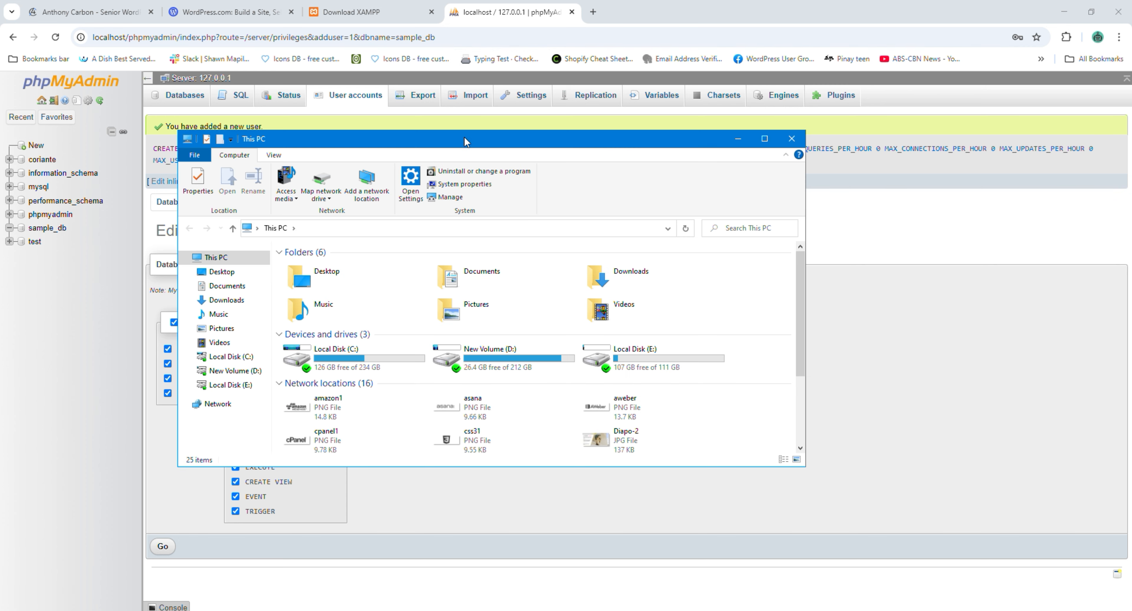
pyautogui.click(764, 138)
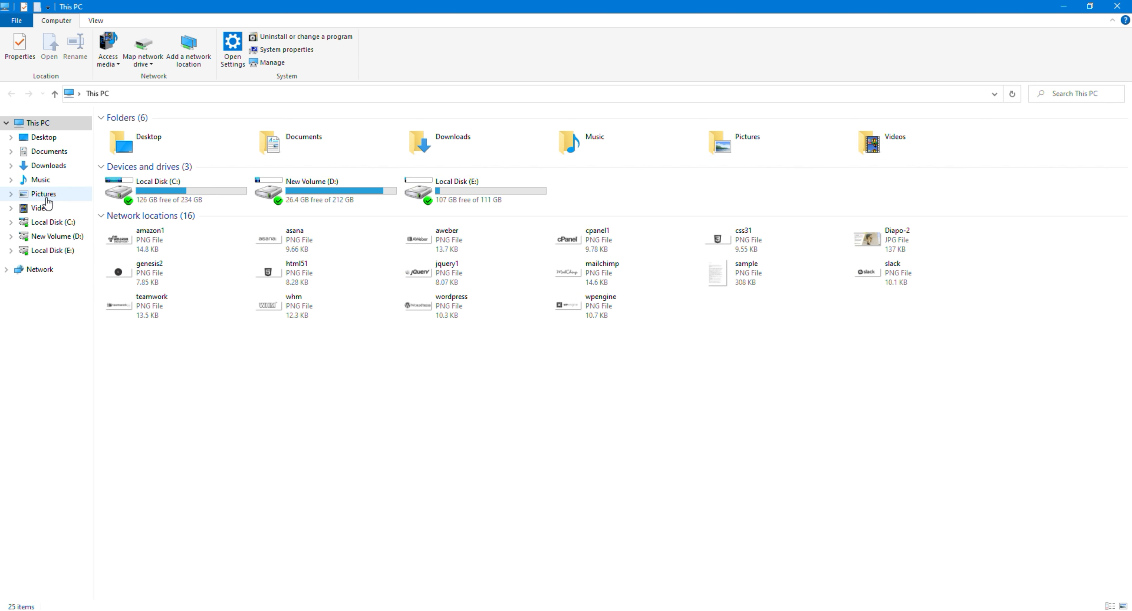
pyautogui.click(46, 222)
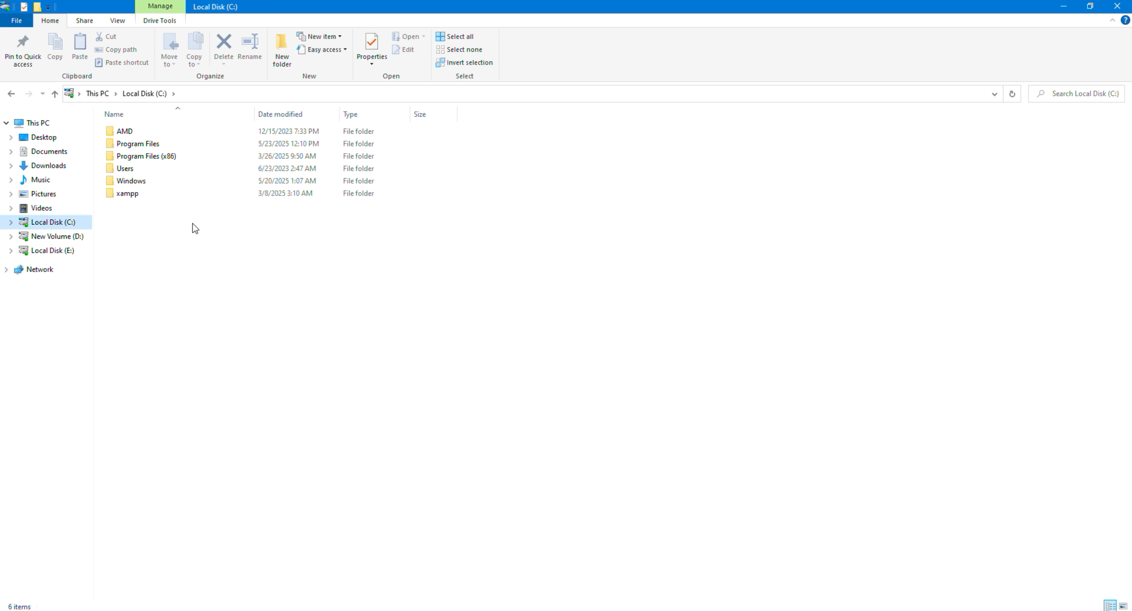
pyautogui.doubleClick(119, 196)
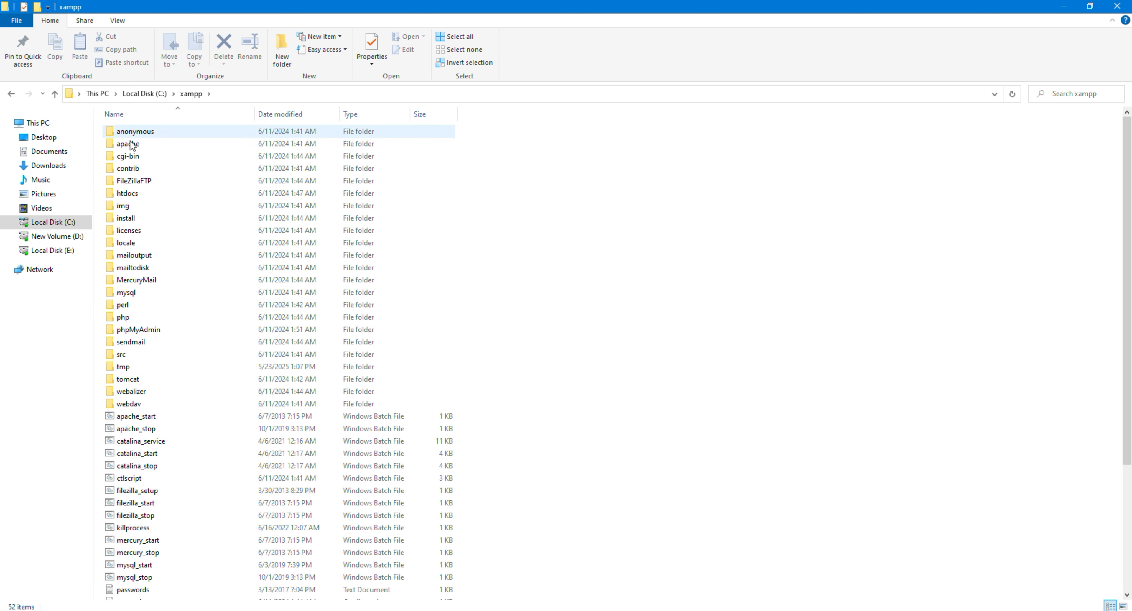
pyautogui.doubleClick(130, 193)
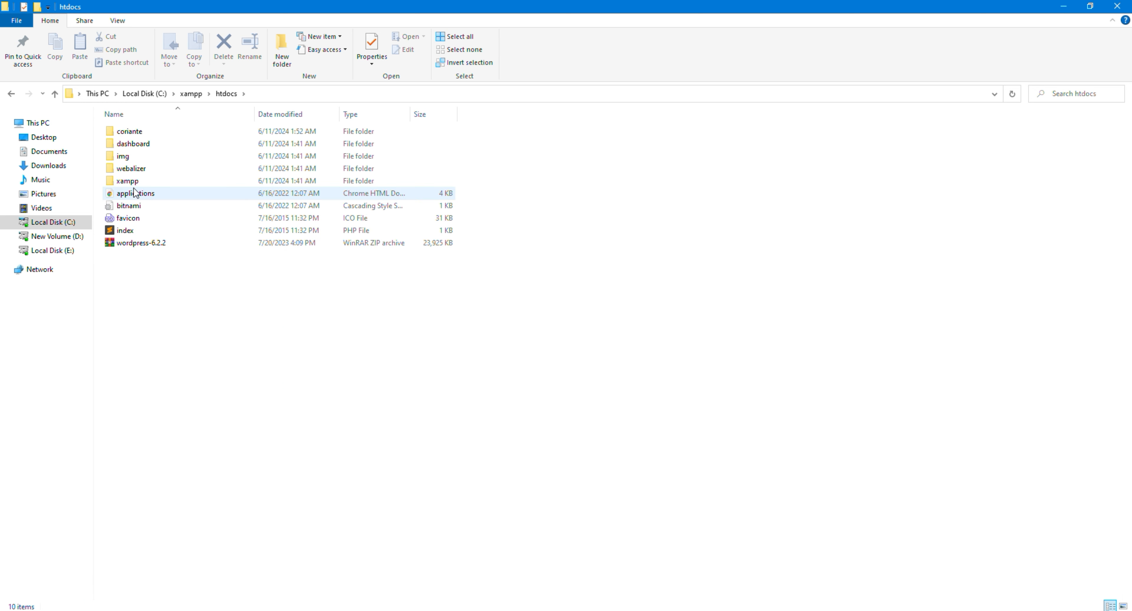
# Create and open a new folder named sample in htdocs, then return to Chrome's phpMyAdmin tab.
pyautogui.rightClick(177, 354)
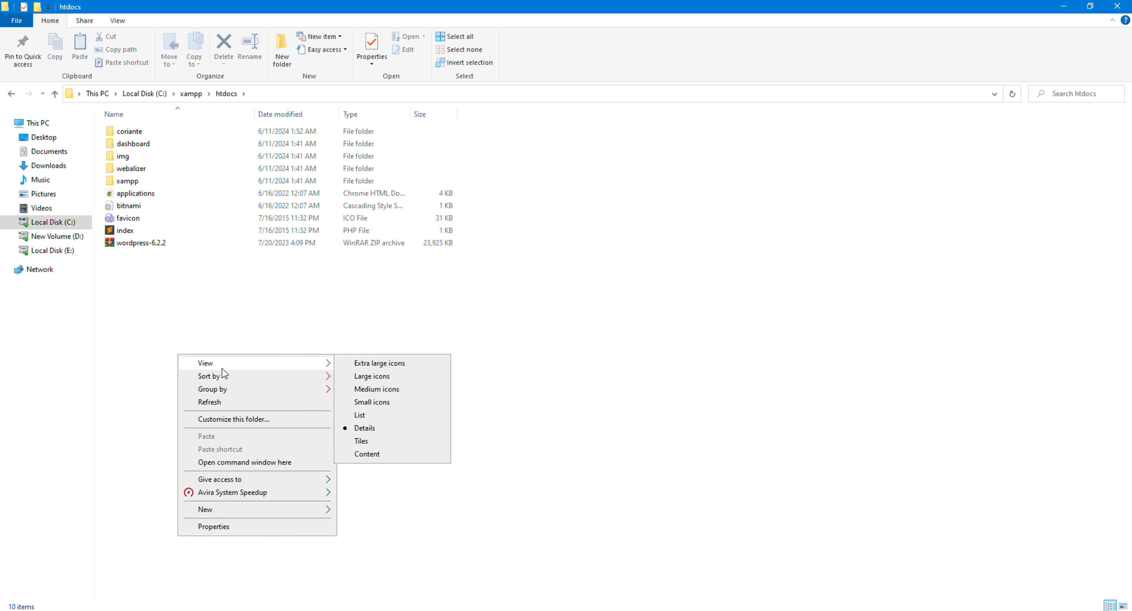
pyautogui.moveTo(227, 509)
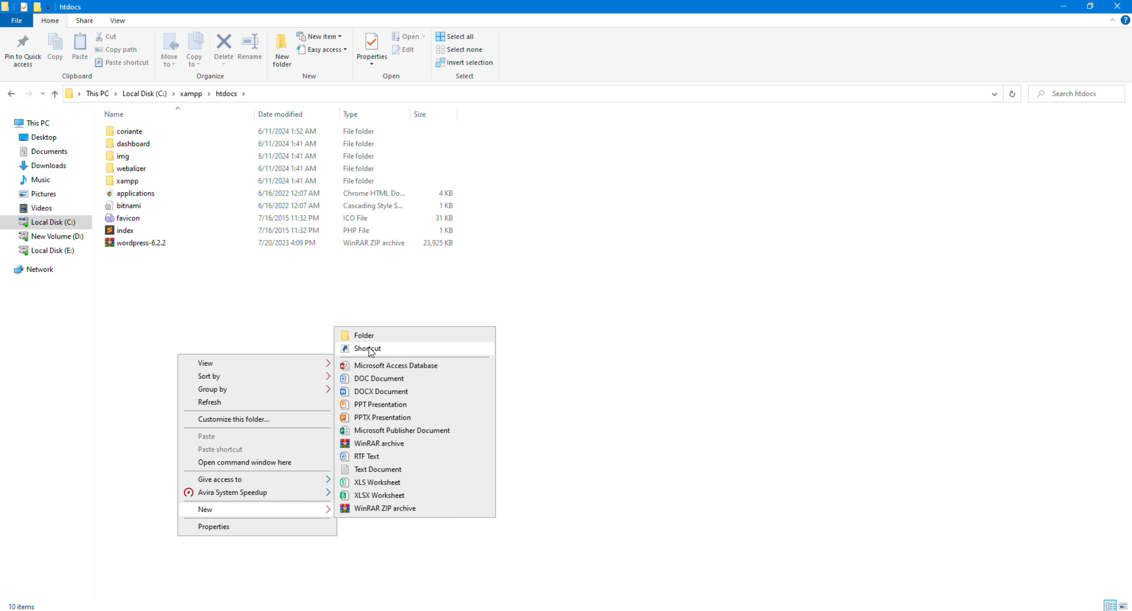
pyautogui.click(367, 335)
pyautogui.write('sample')
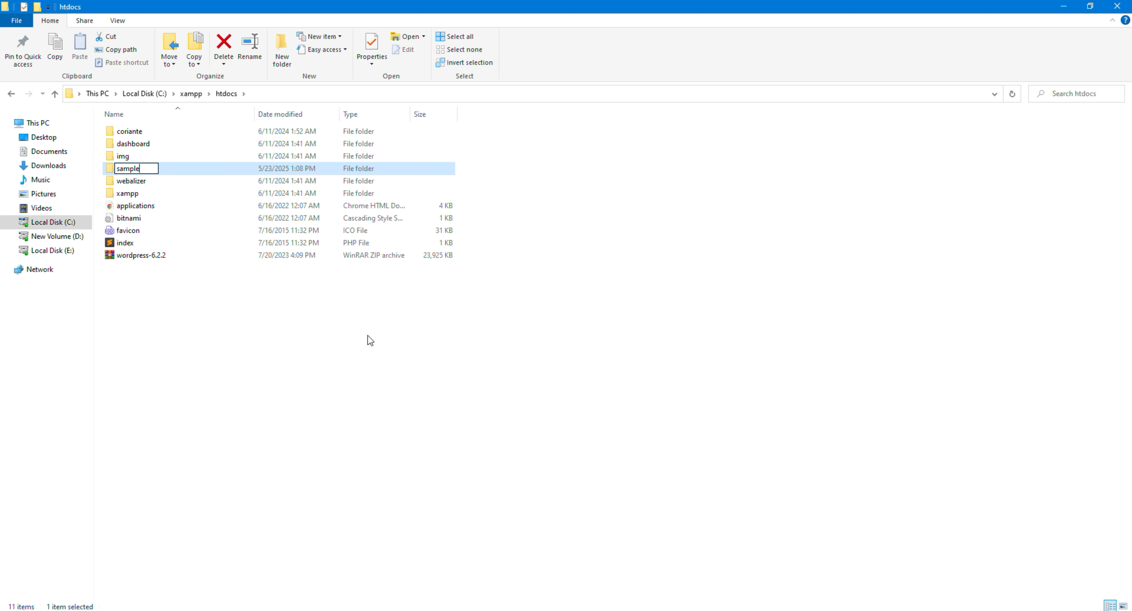
pyautogui.press('Return')
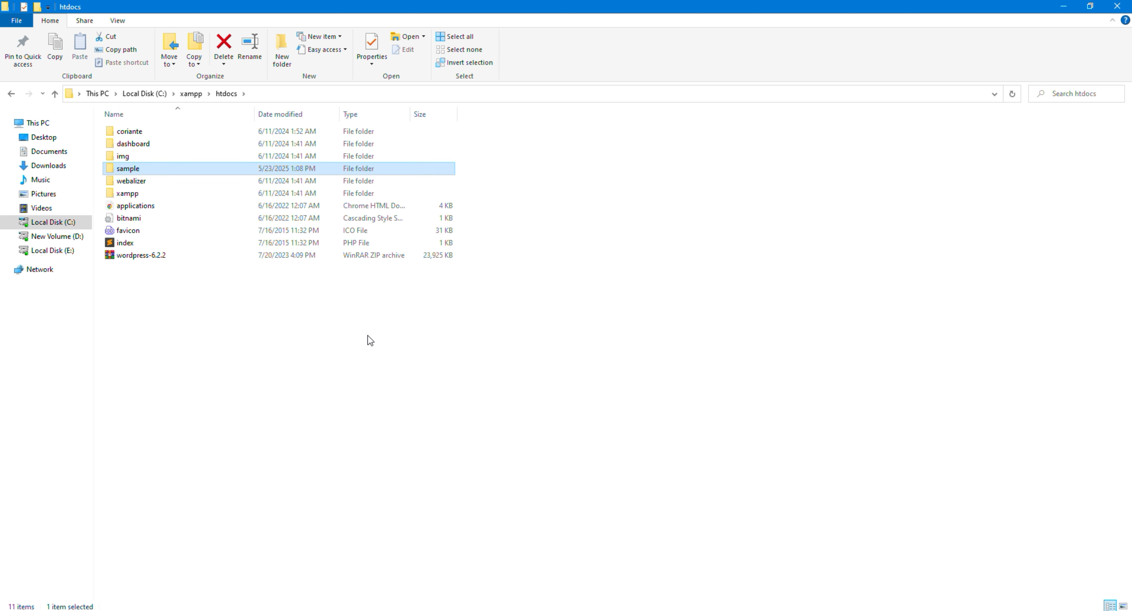
pyautogui.press('Return')
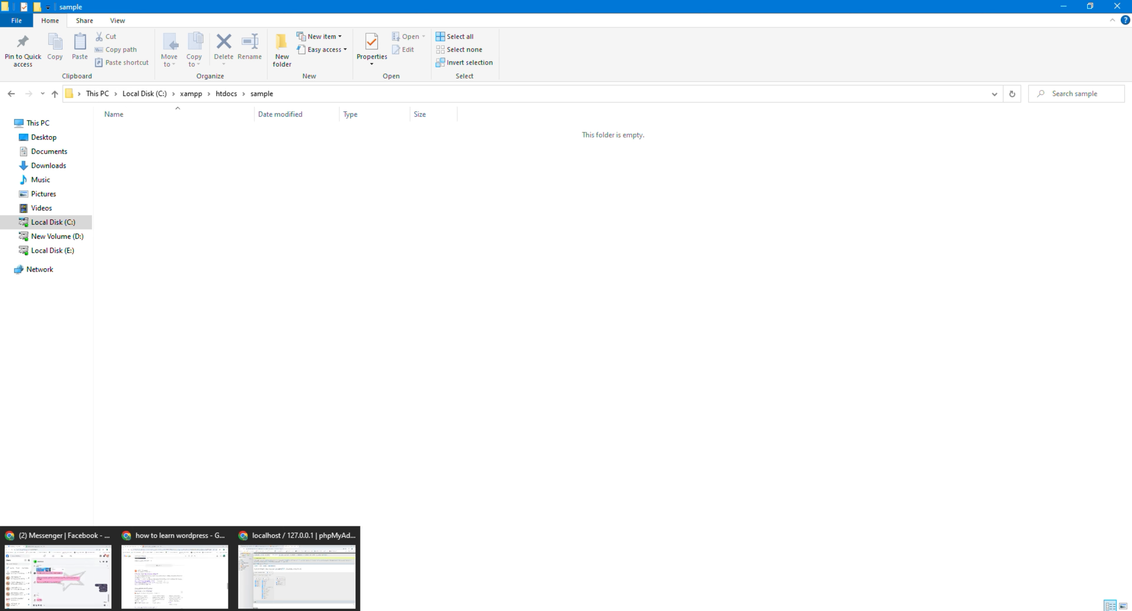
pyautogui.click(180, 609)
pyautogui.click(281, 587)
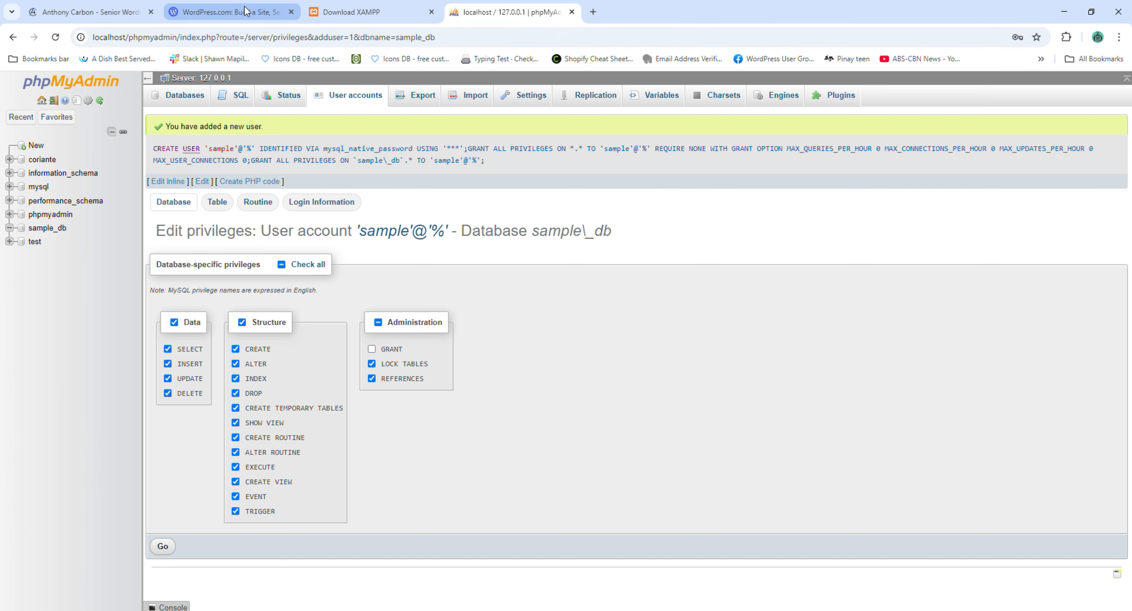
# Go to wordpress.org in a new Chrome tab.
pyautogui.click(233, 11)
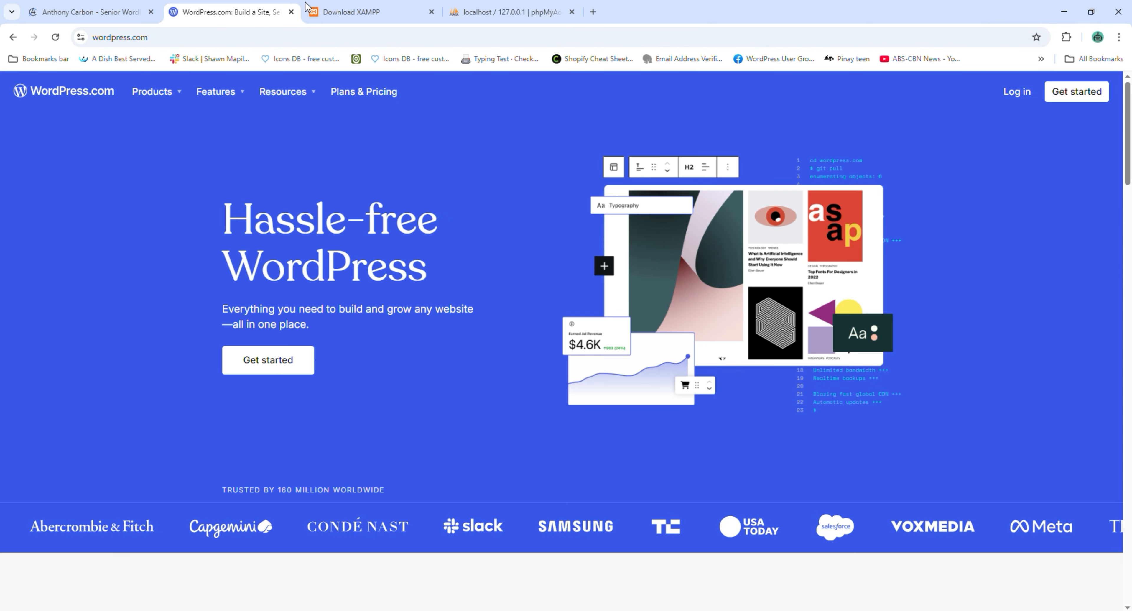
pyautogui.click(593, 12)
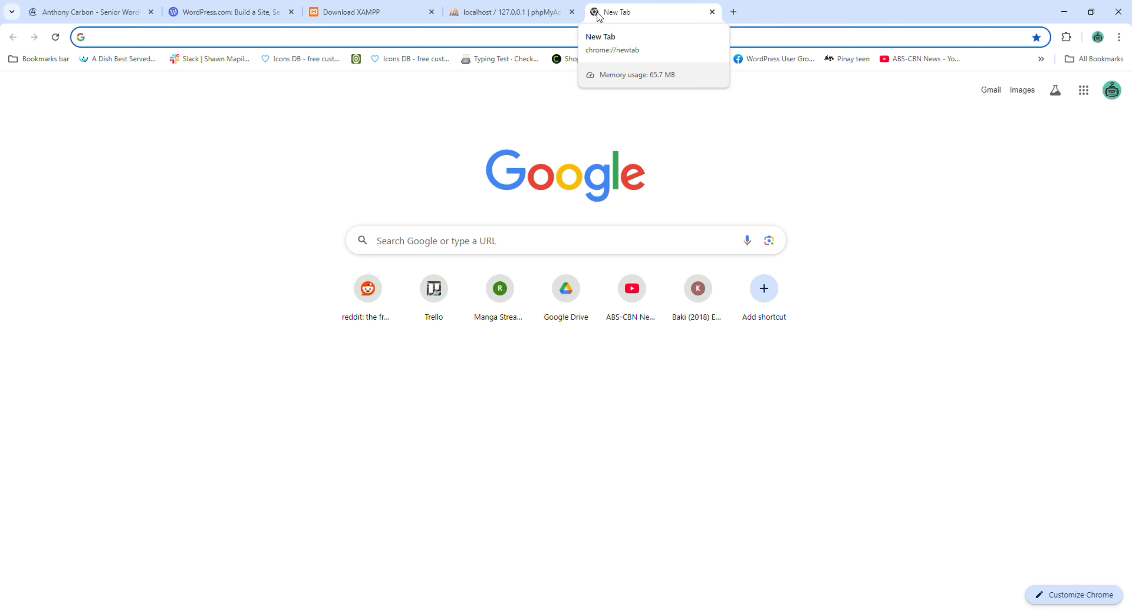
pyautogui.write('w')
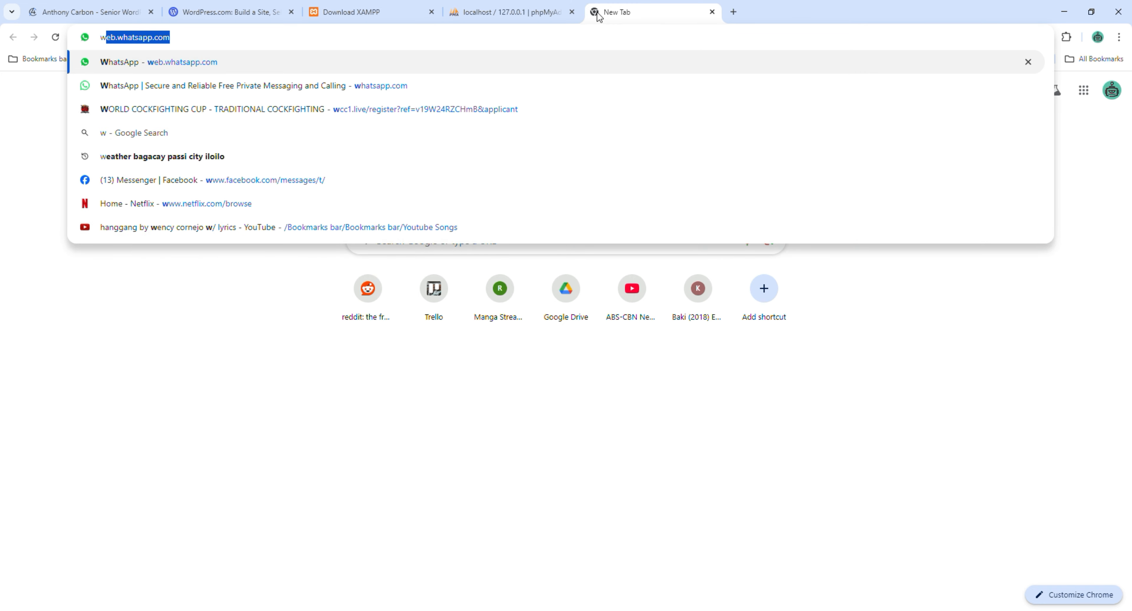
pyautogui.write('ordpress')
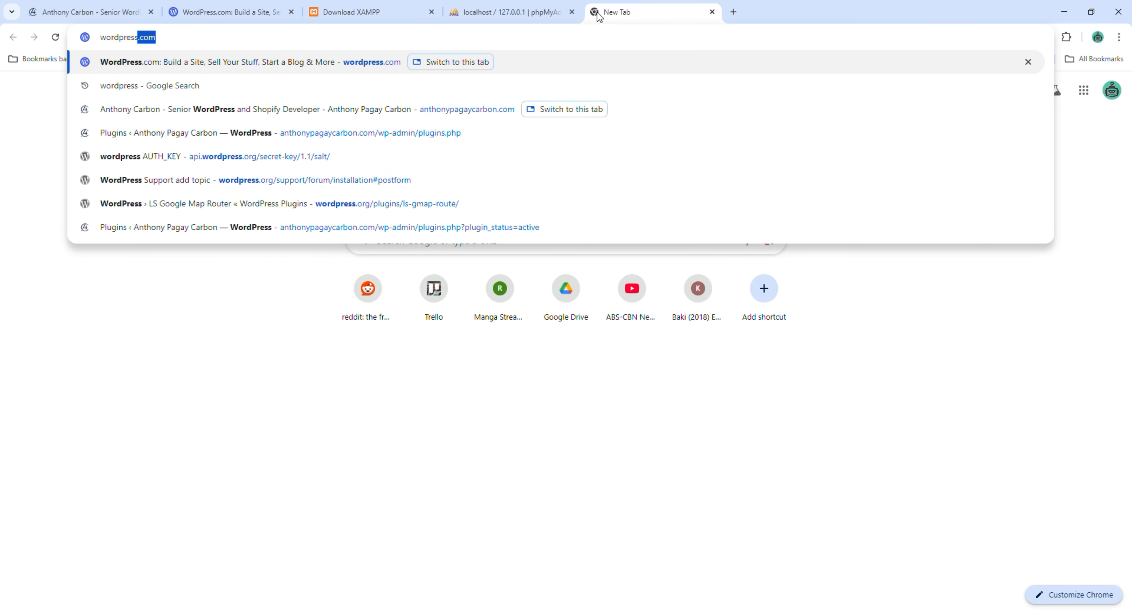
pyautogui.write('.org')
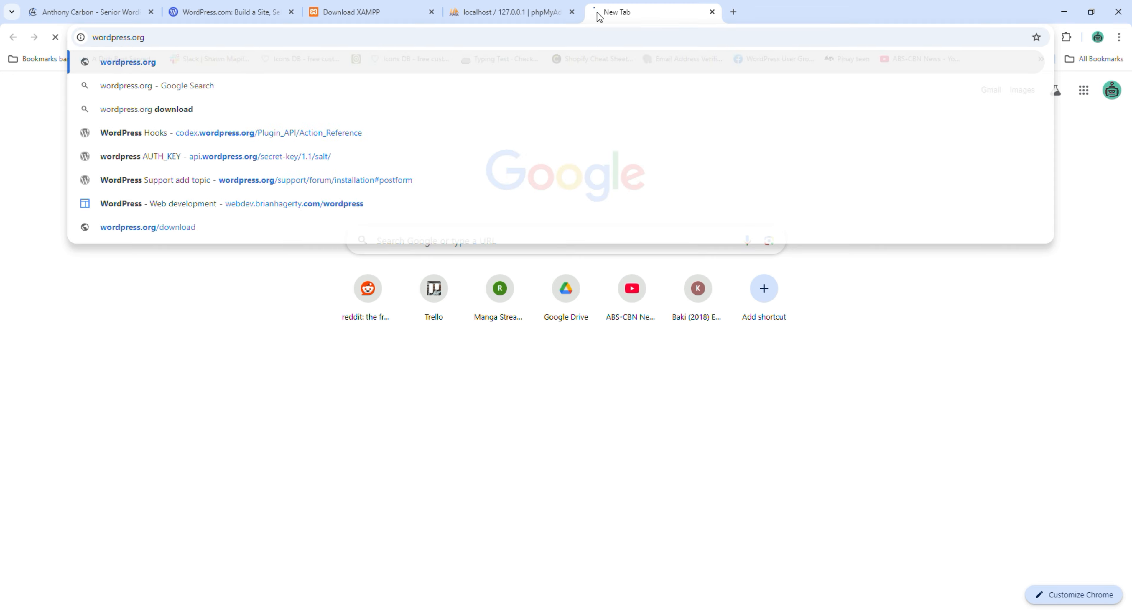
pyautogui.press('Return')
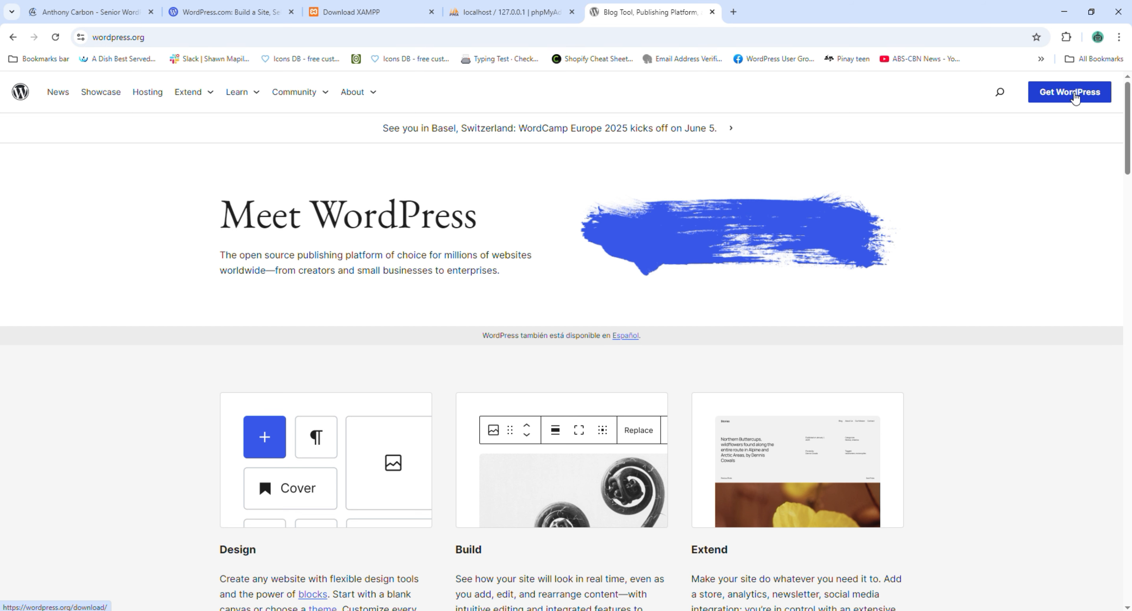
# Start the WordPress 6.8.1 download from the Get WordPress page and check its progress.
pyautogui.click(1075, 97)
pyautogui.scroll(-2, 290, 292)
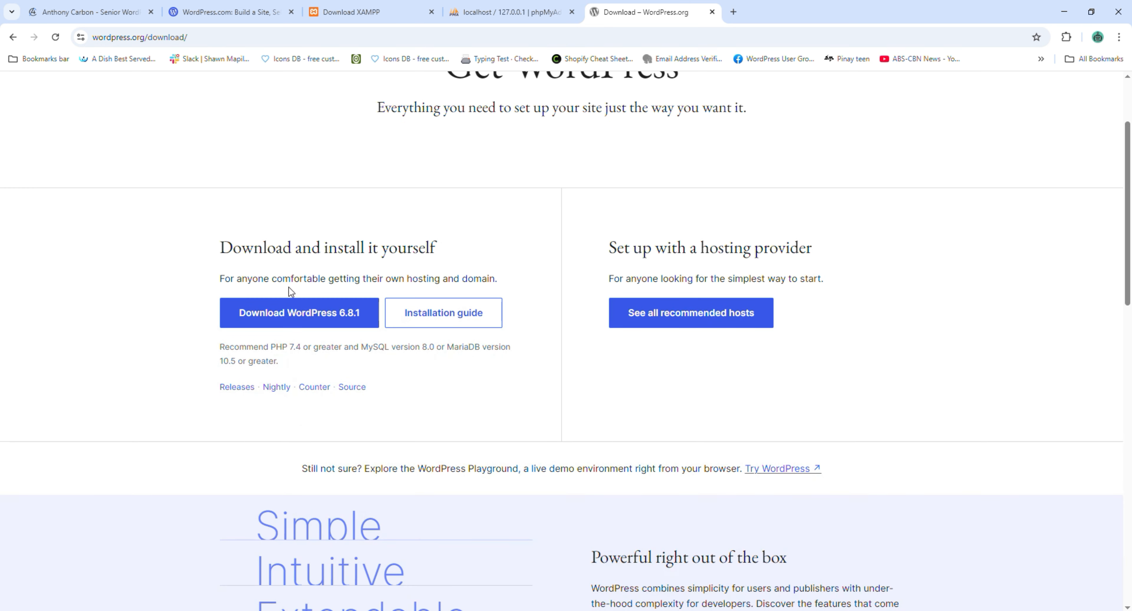
pyautogui.click(312, 318)
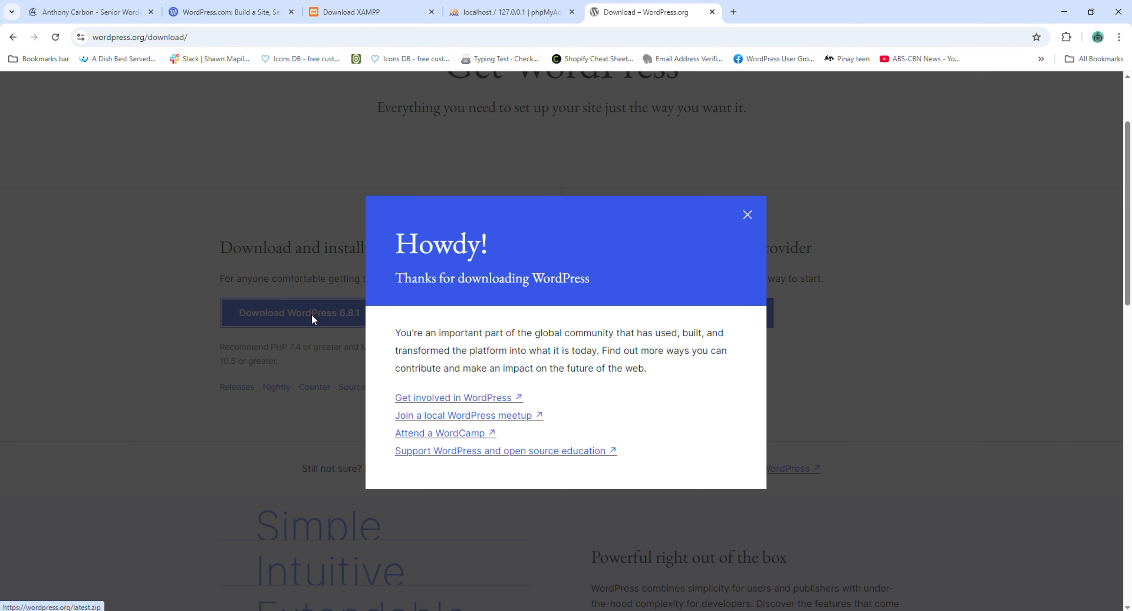
pyautogui.click(747, 213)
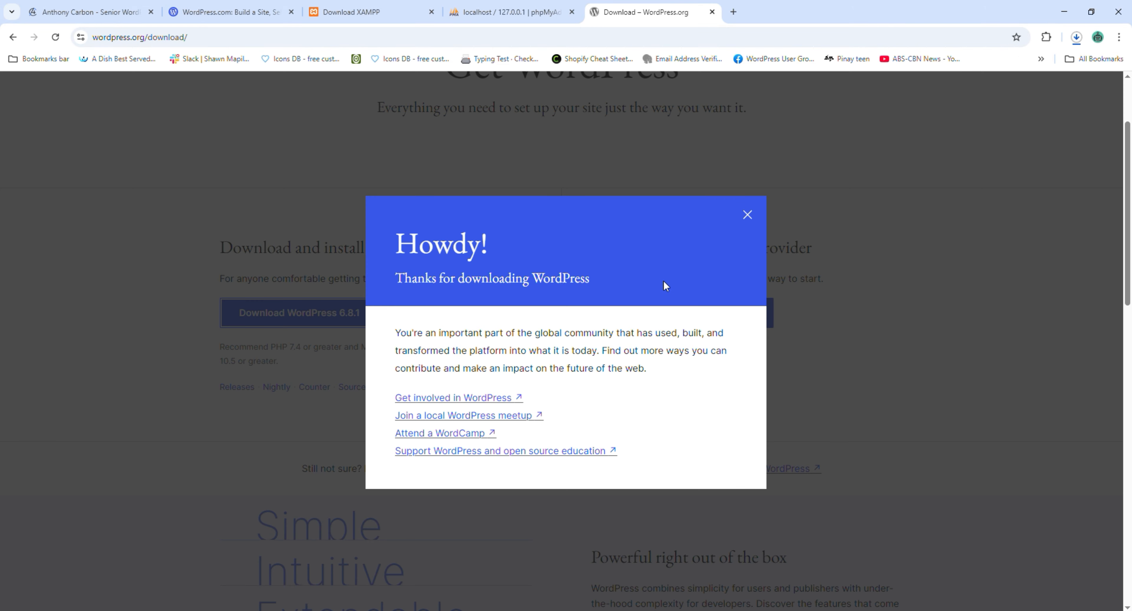
pyautogui.click(1077, 38)
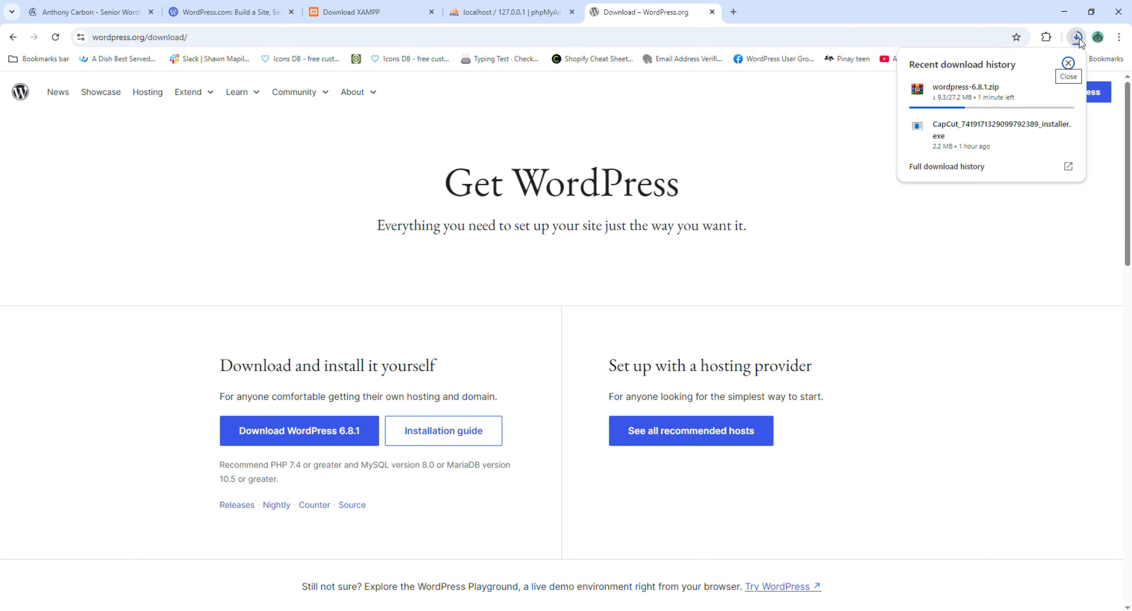
# Check Chrome's recent downloads to confirm wordpress-6.8.1.zip (27.2 MB) has finished.
pyautogui.click(90, 10)
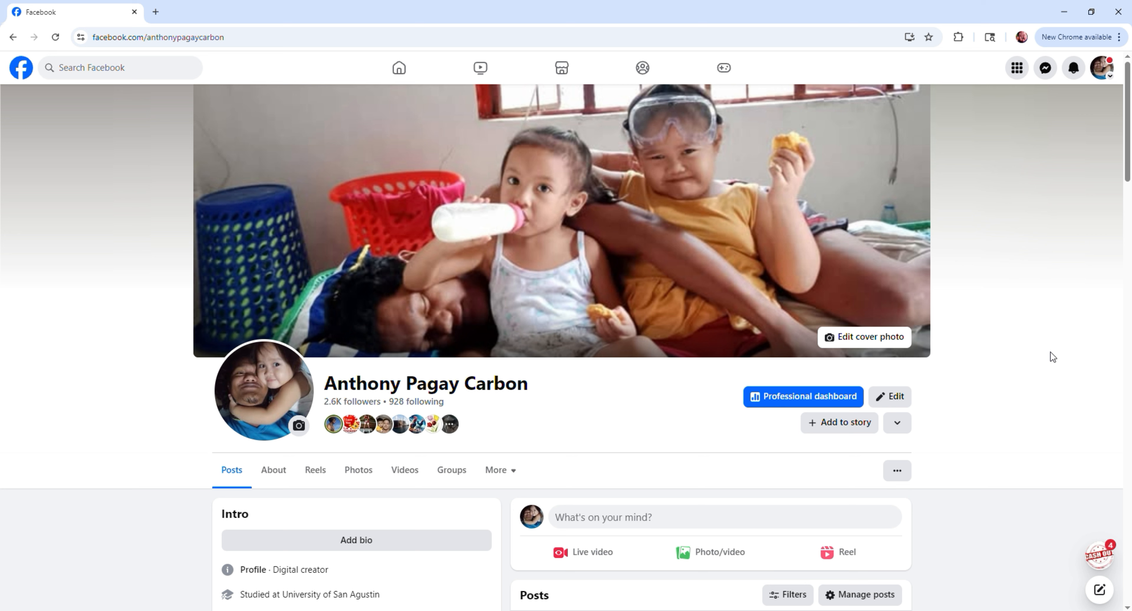
pyautogui.click(1067, 9)
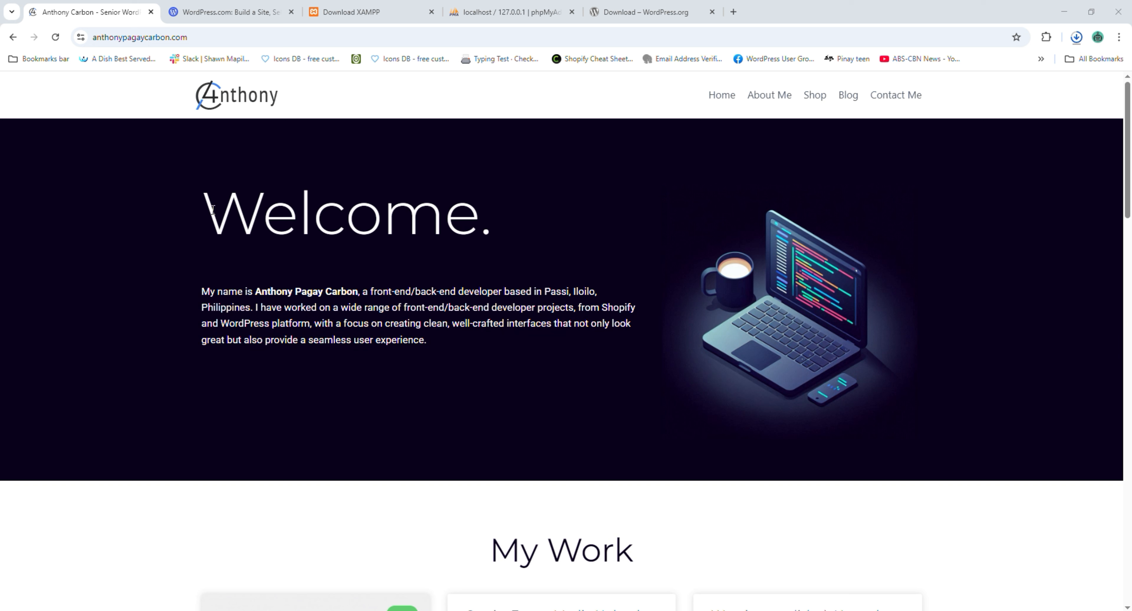
pyautogui.moveTo(212, 210); pyautogui.dragTo(526, 221)
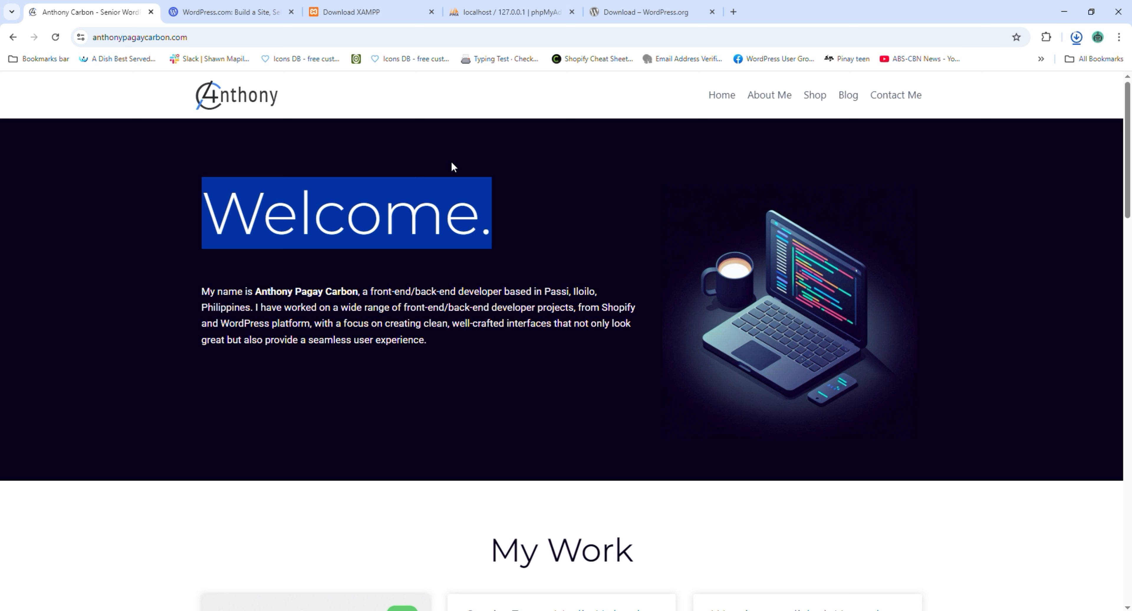
pyautogui.click(543, 209)
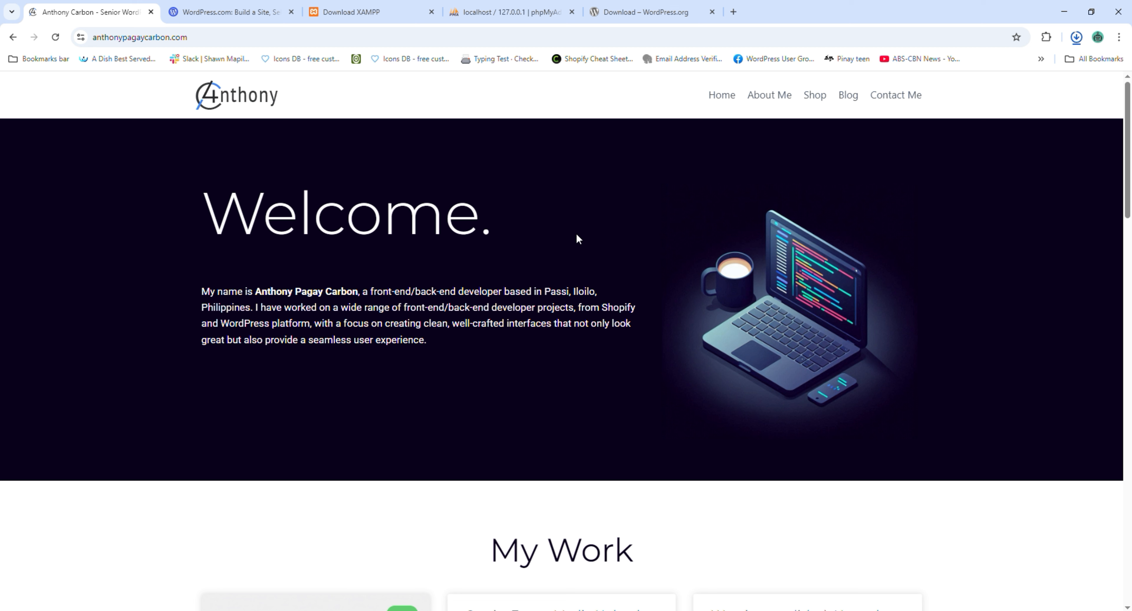
pyautogui.click(1075, 39)
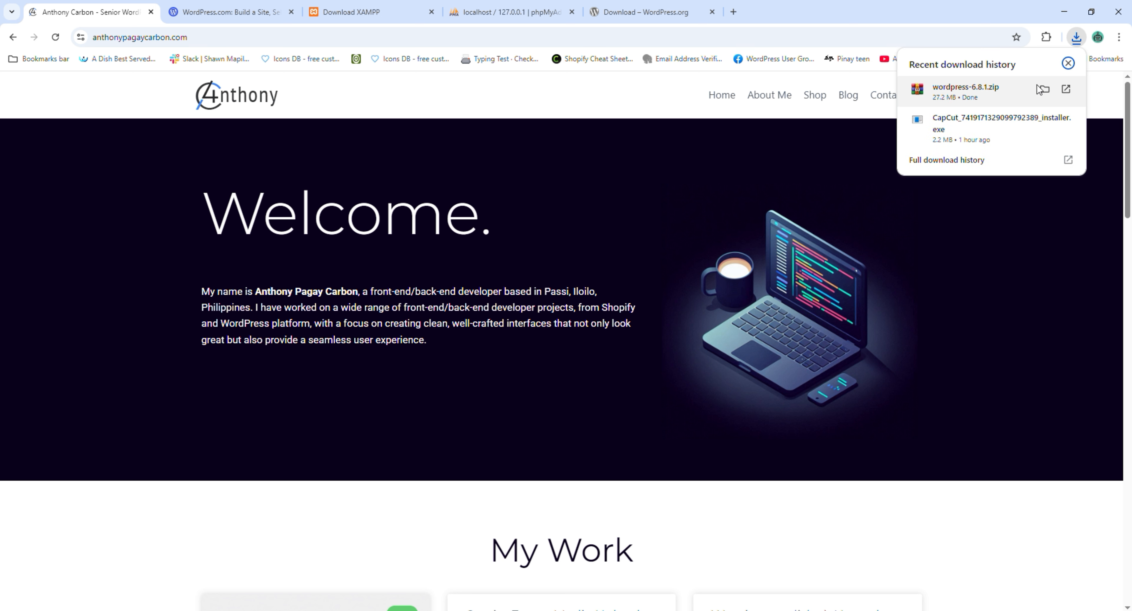
# Move the downloaded wordpress-6.8.1.zip from its download folder into C:\xampp\htdocs.
pyautogui.click(1047, 90)
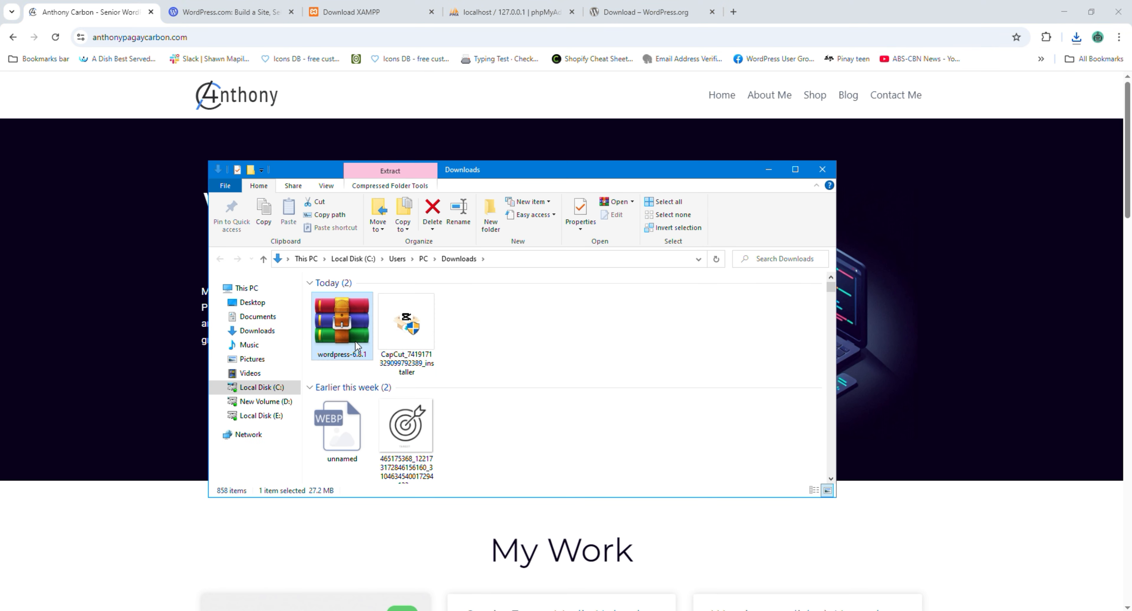
pyautogui.hotkey('ctrl', 'x')
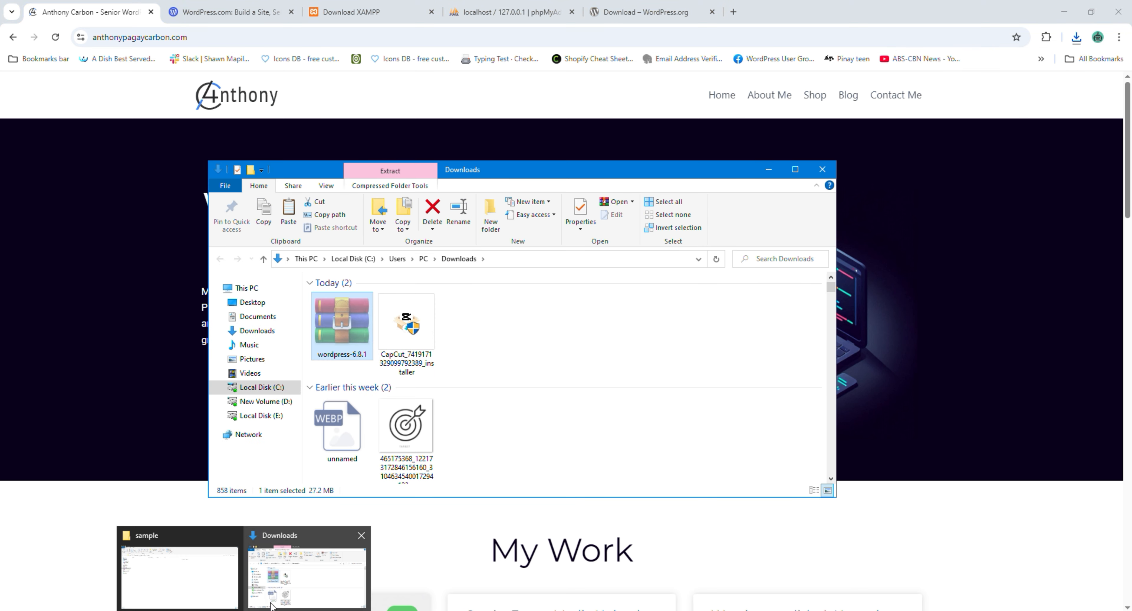
pyautogui.click(206, 596)
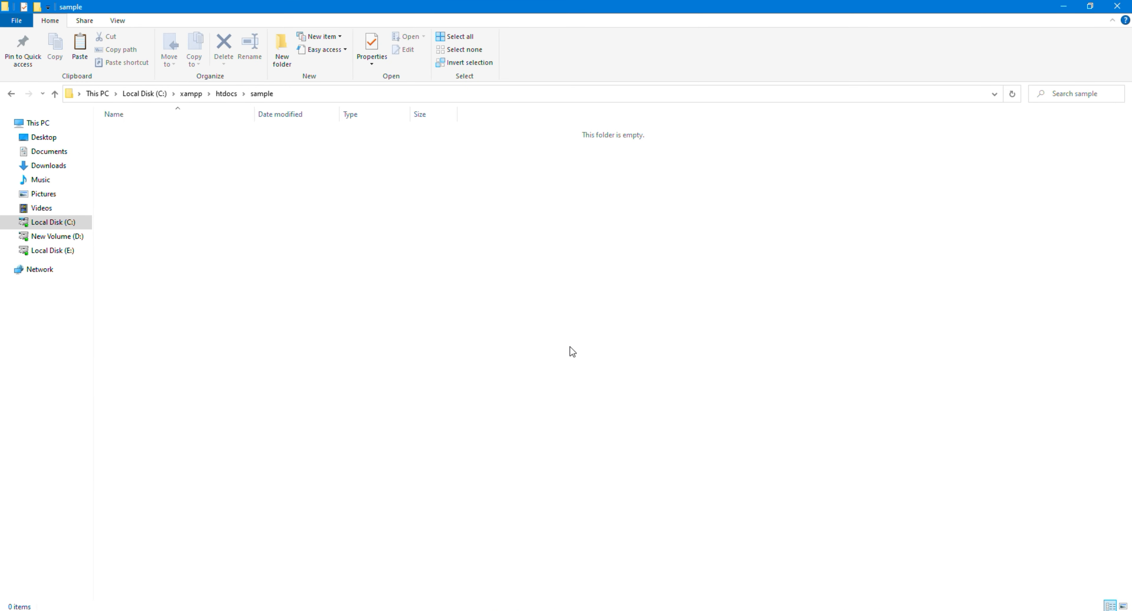
pyautogui.click(225, 94)
pyautogui.click(169, 382)
pyautogui.hotkey('ctrl', 'v')
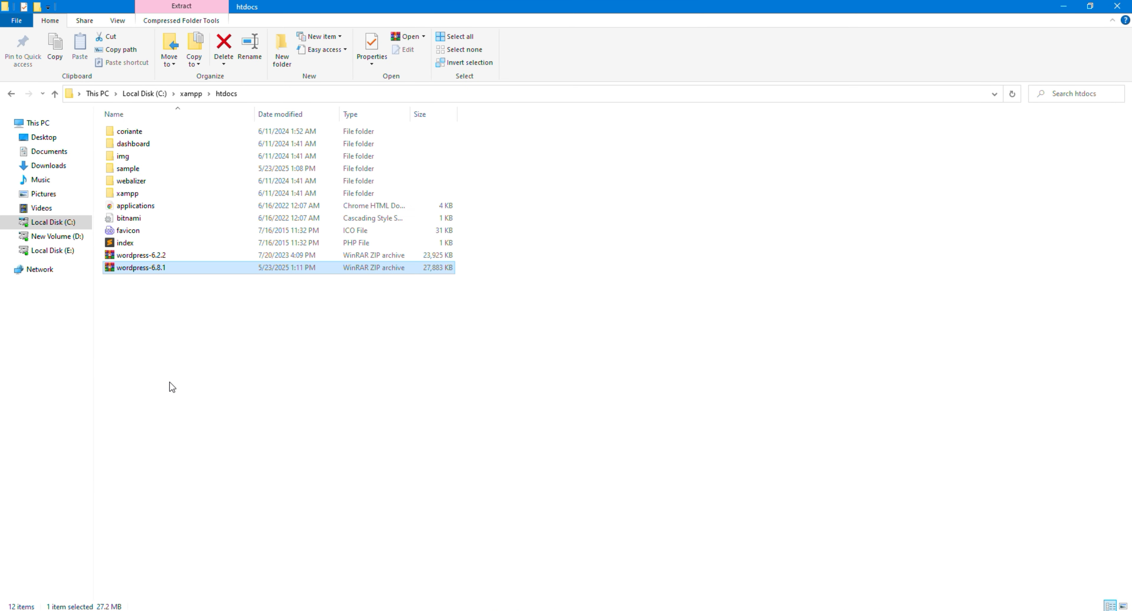
# Extract the wordpress-6.8.1 archive right in htdocs and check the extracted wordpress folder.
pyautogui.click(158, 257)
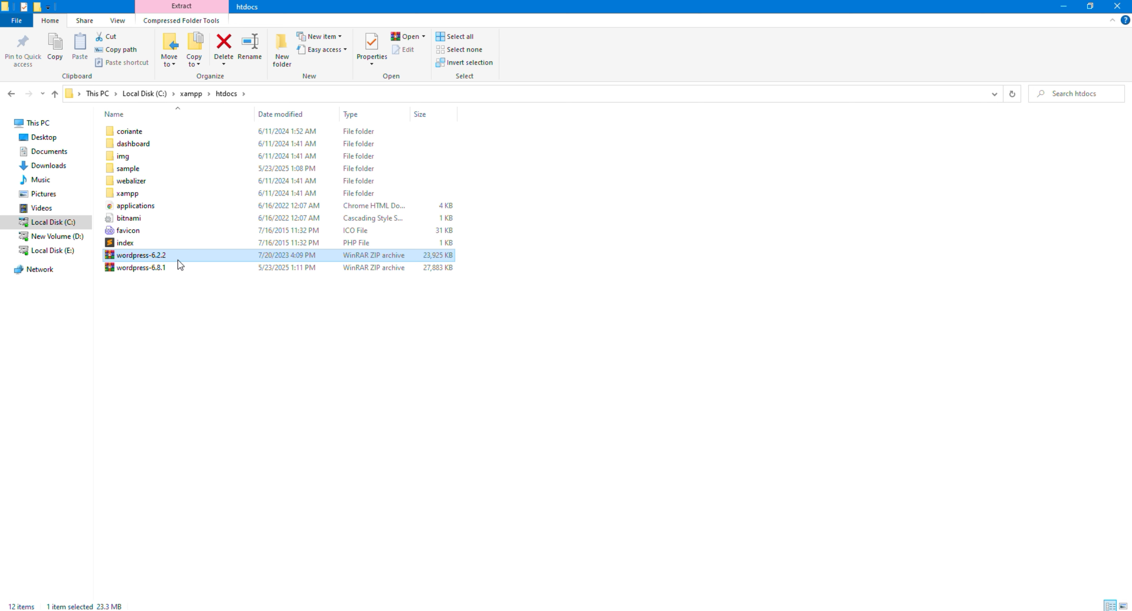
pyautogui.click(167, 271)
pyautogui.rightClick(167, 271)
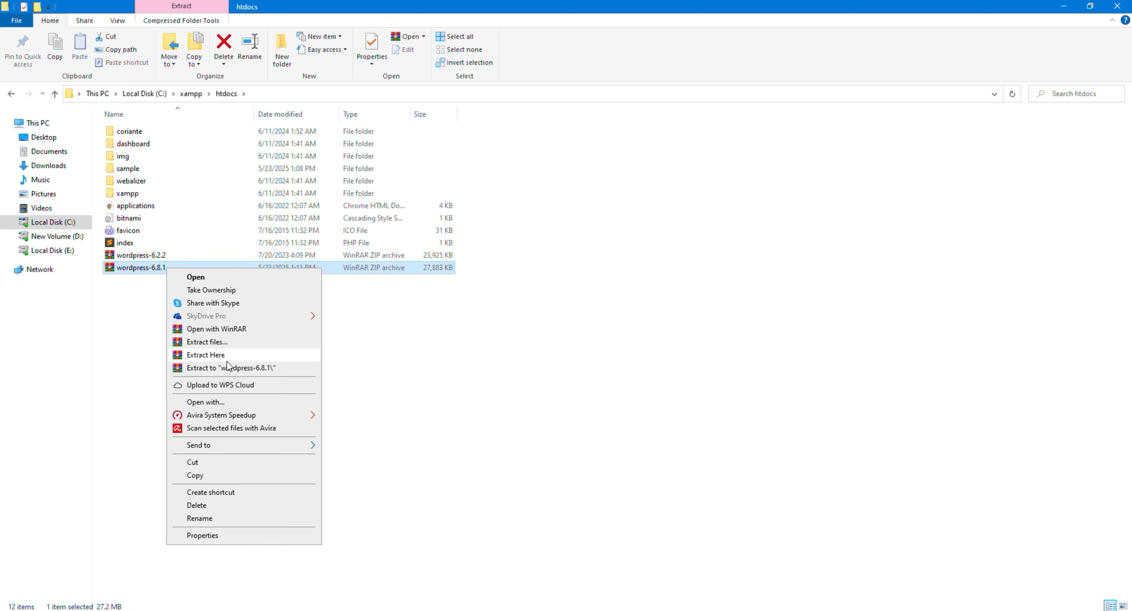
pyautogui.click(251, 358)
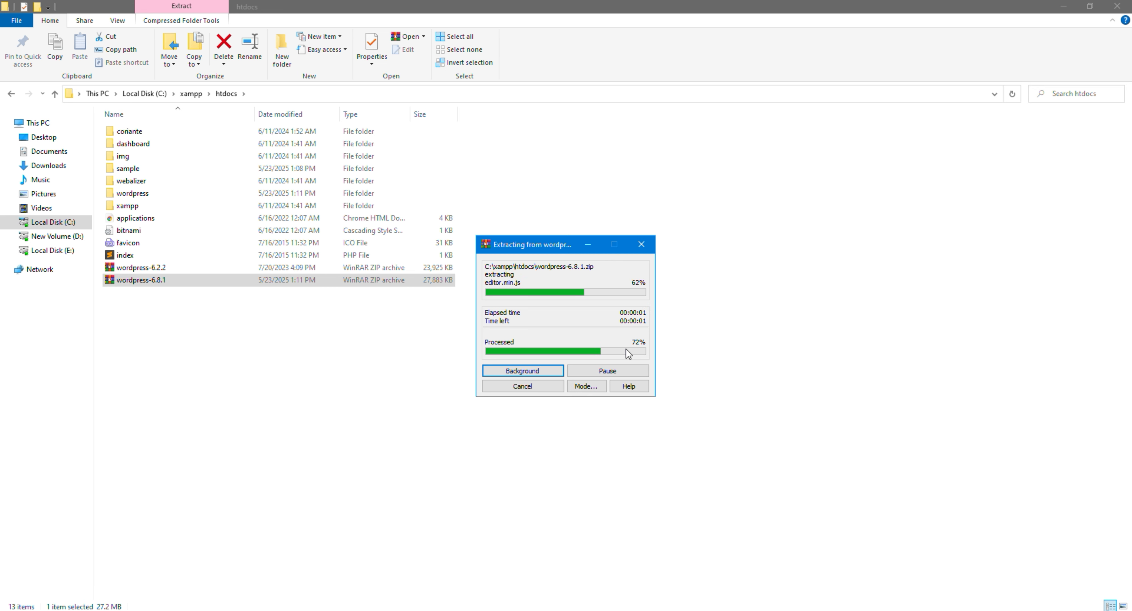
pyautogui.click(127, 194)
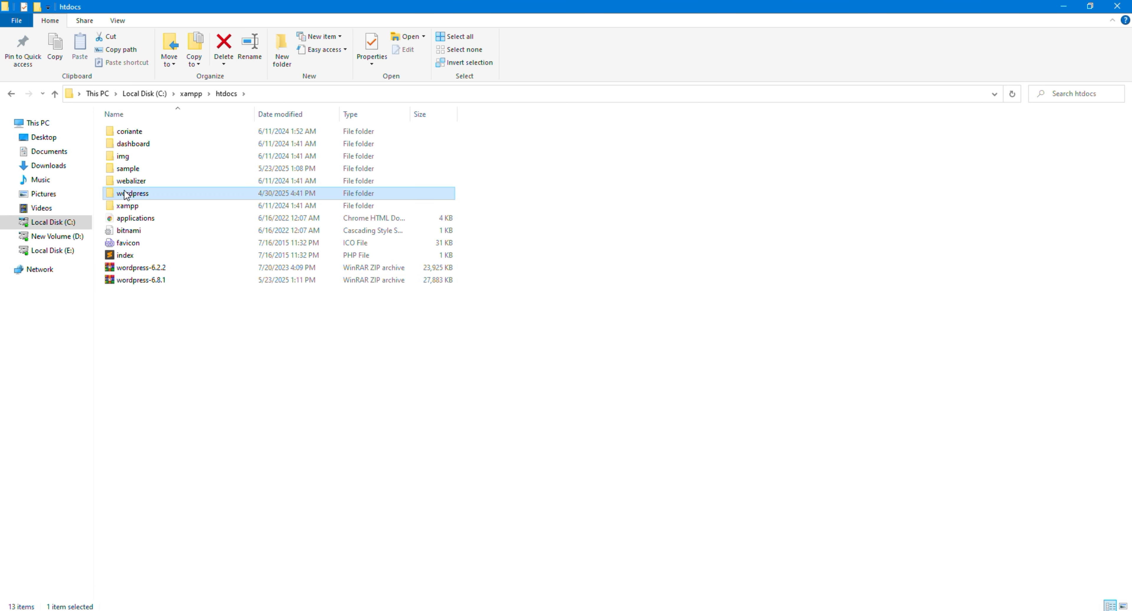
pyautogui.doubleClick(182, 197)
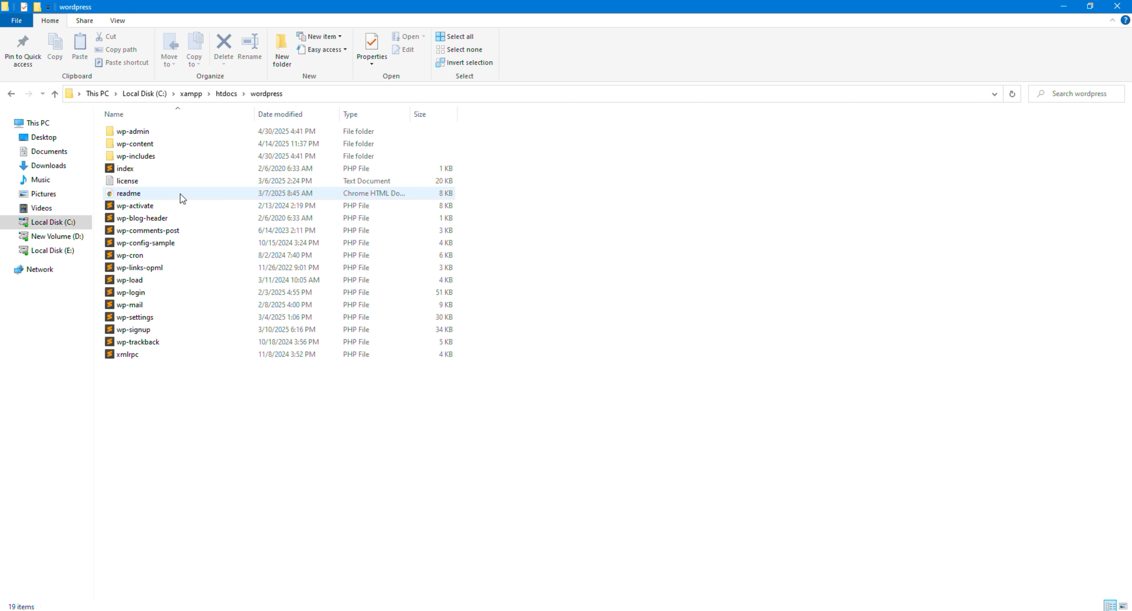
# Rename the extracted wordpress folder to wordpress-6.8.1.
pyautogui.click(227, 93)
pyautogui.click(144, 281)
pyautogui.click(144, 281)
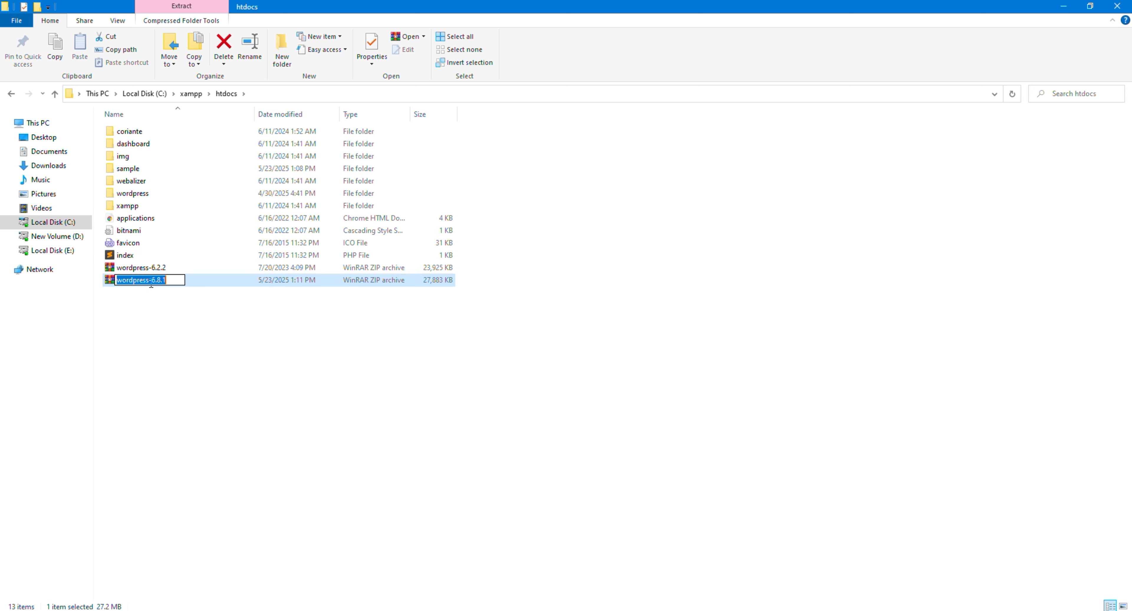
pyautogui.click(141, 194)
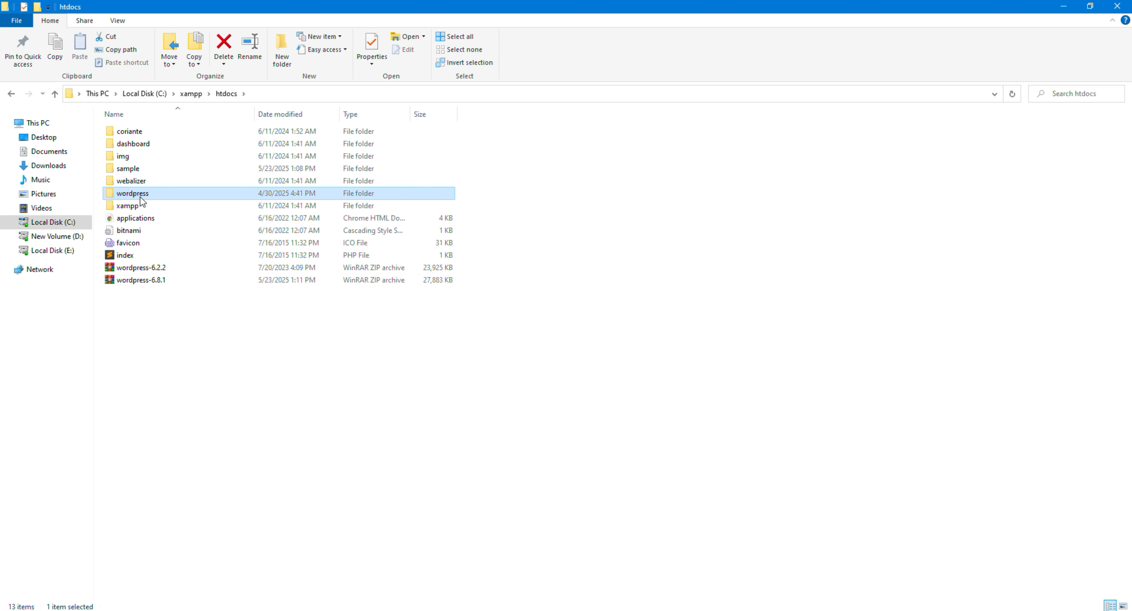
pyautogui.click(140, 194)
pyautogui.hotkey('ctrl', 'v')
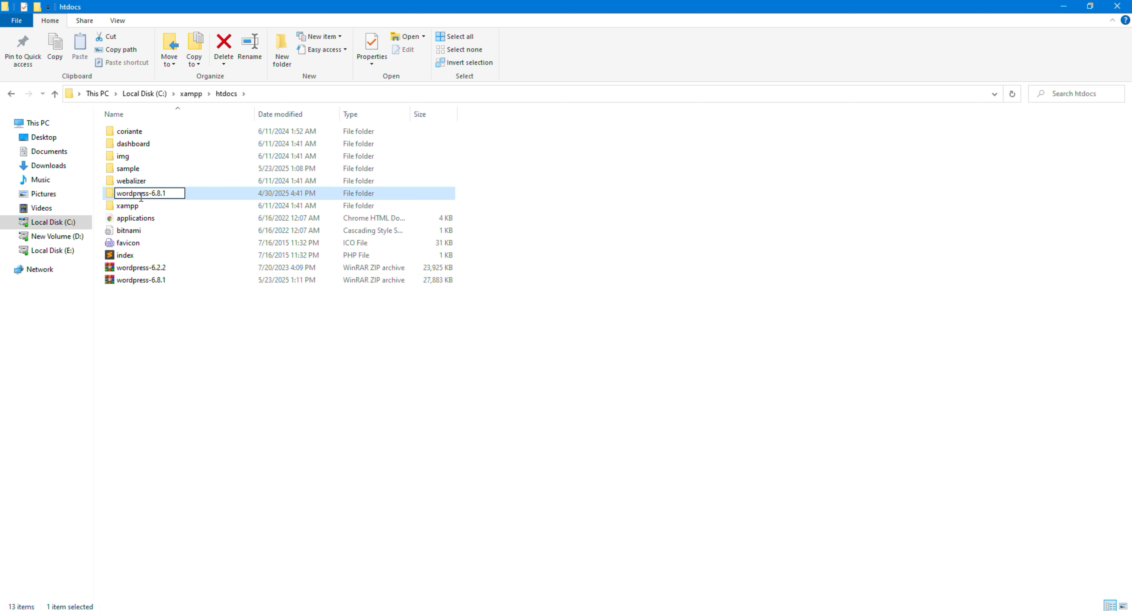
pyautogui.press('Return')
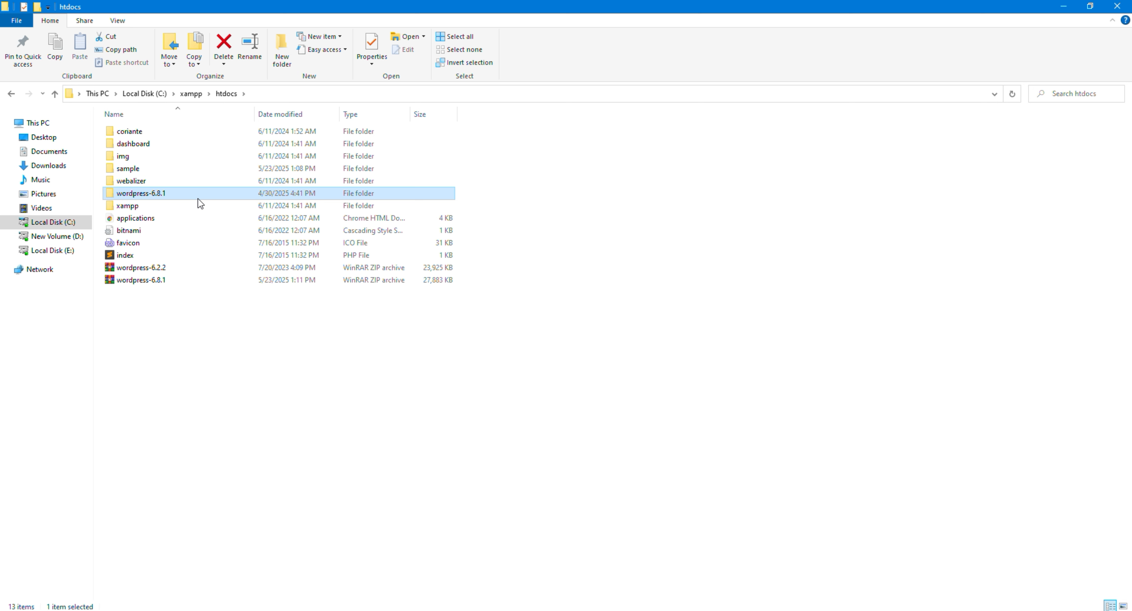
# Copy all the files inside the wordpress-6.8.1 folder.
pyautogui.click(163, 205)
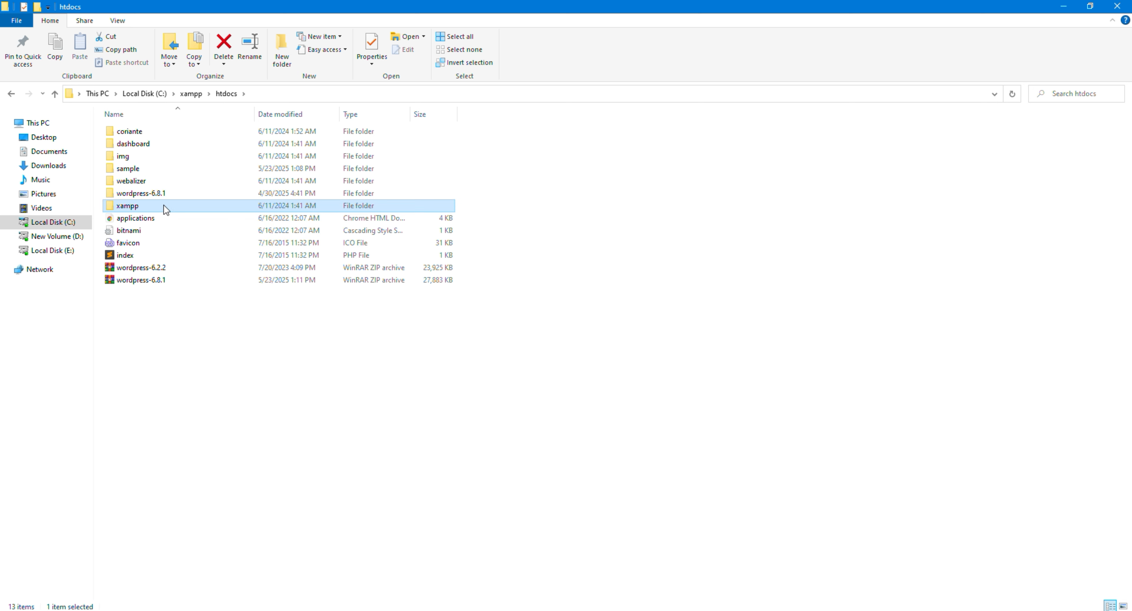
pyautogui.click(162, 195)
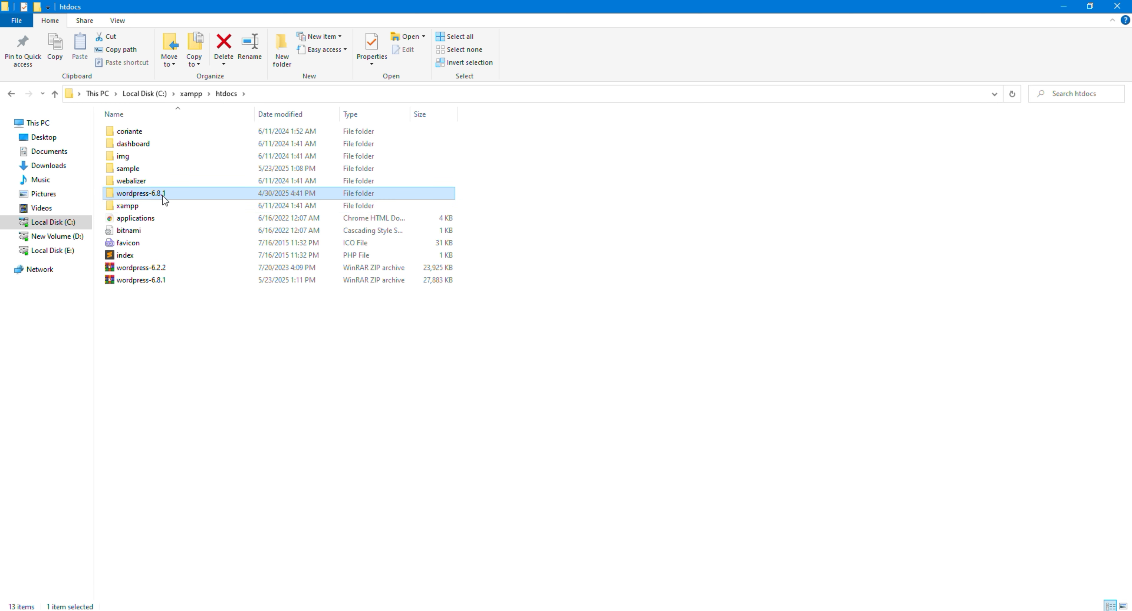
pyautogui.doubleClick(163, 196)
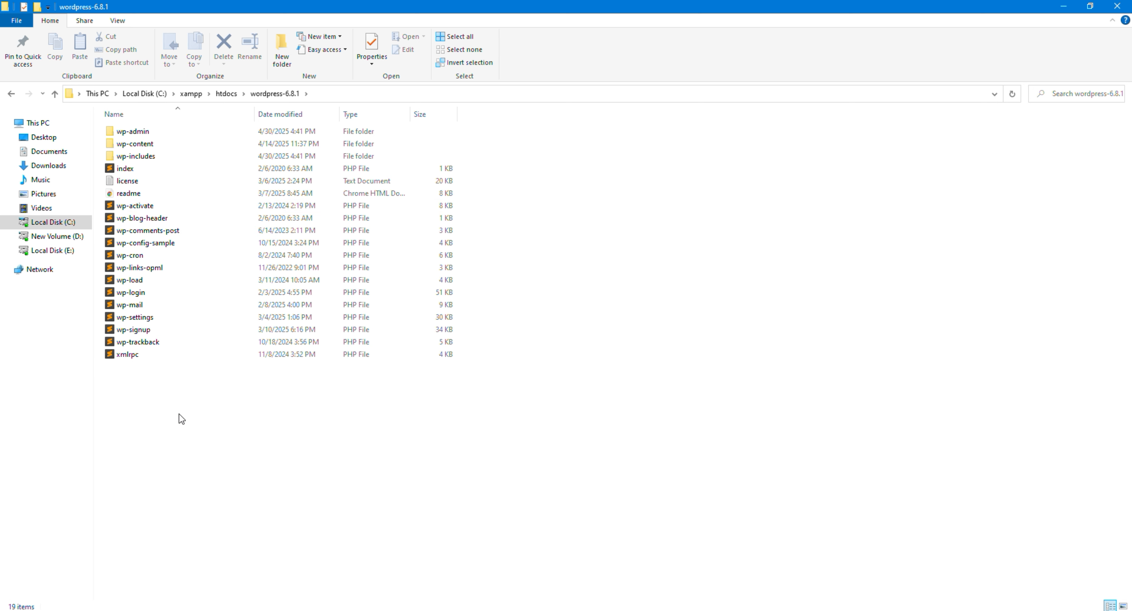
pyautogui.hotkey('ctrl', 'a')
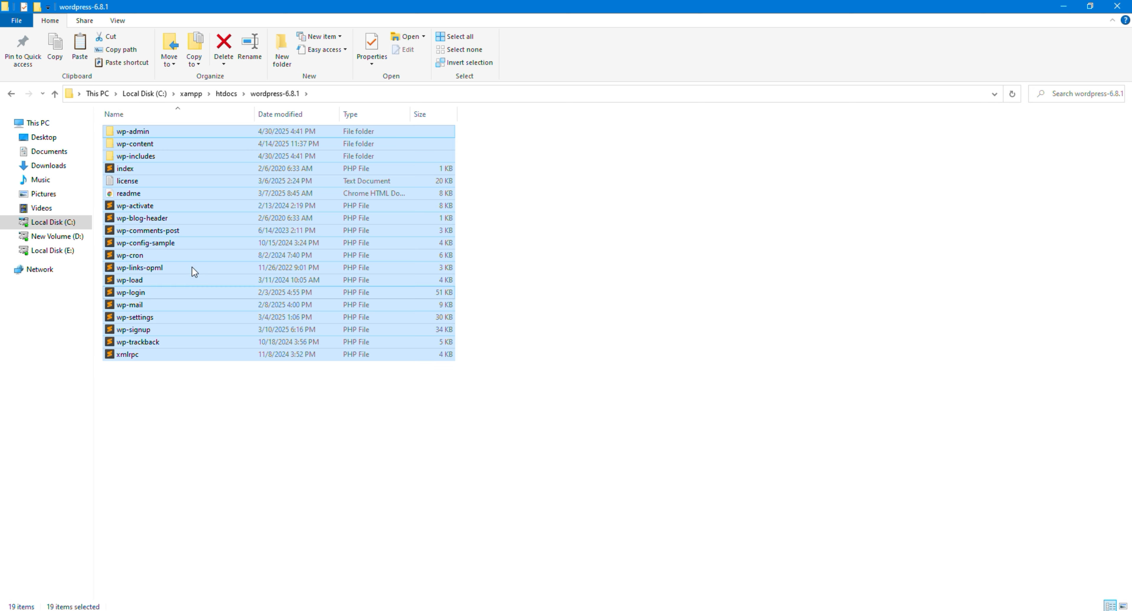
pyautogui.rightClick(193, 243)
pyautogui.click(222, 395)
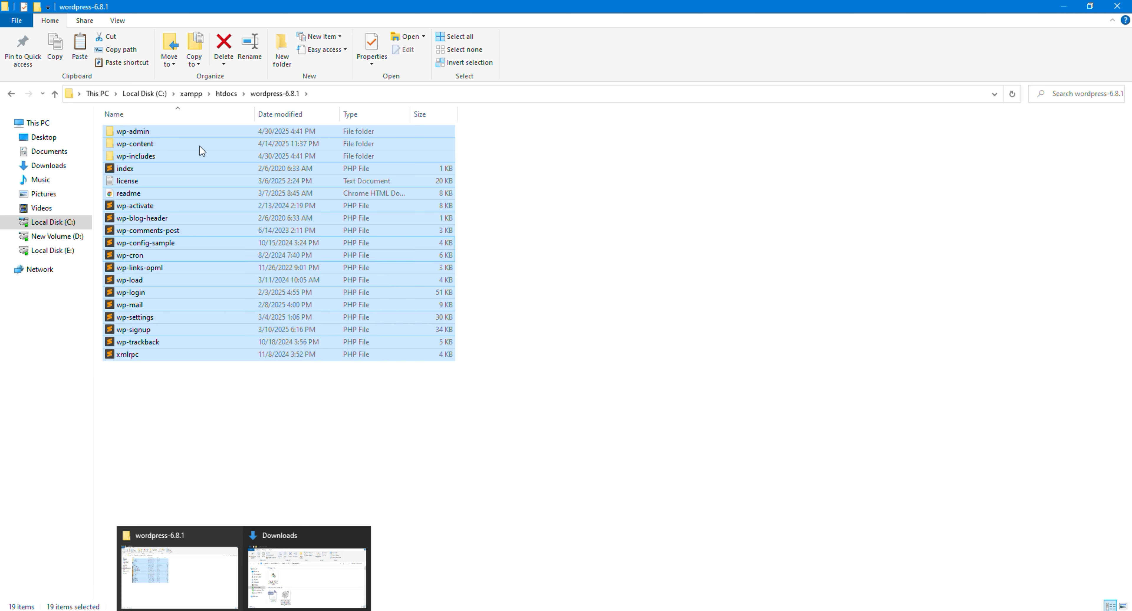
# Paste the WordPress files into C:\xampp\htdocs\sample.
pyautogui.click(227, 94)
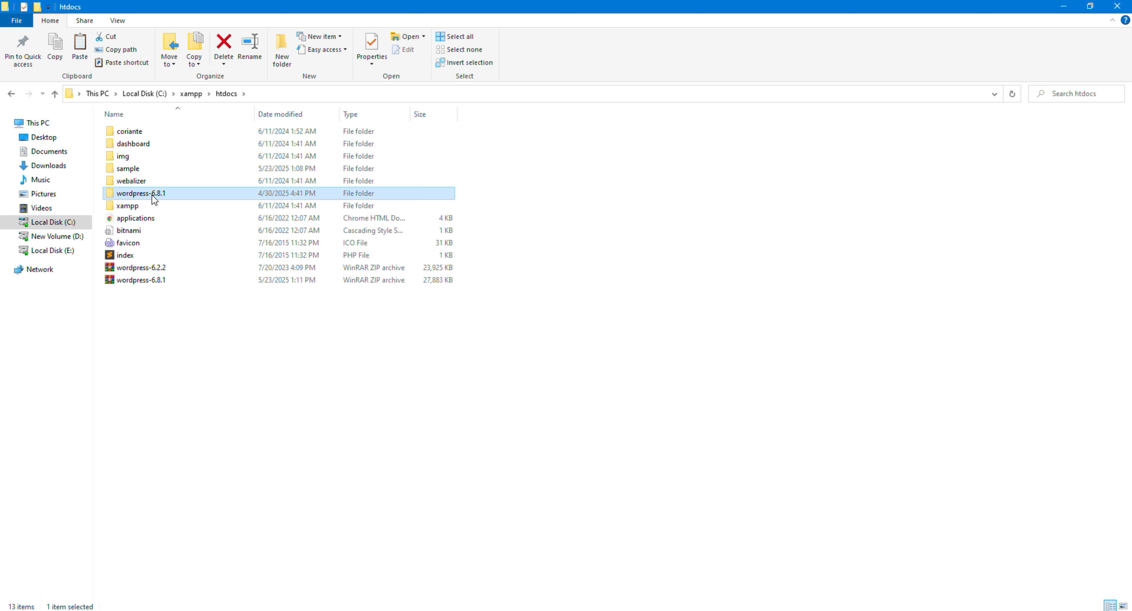
pyautogui.doubleClick(139, 171)
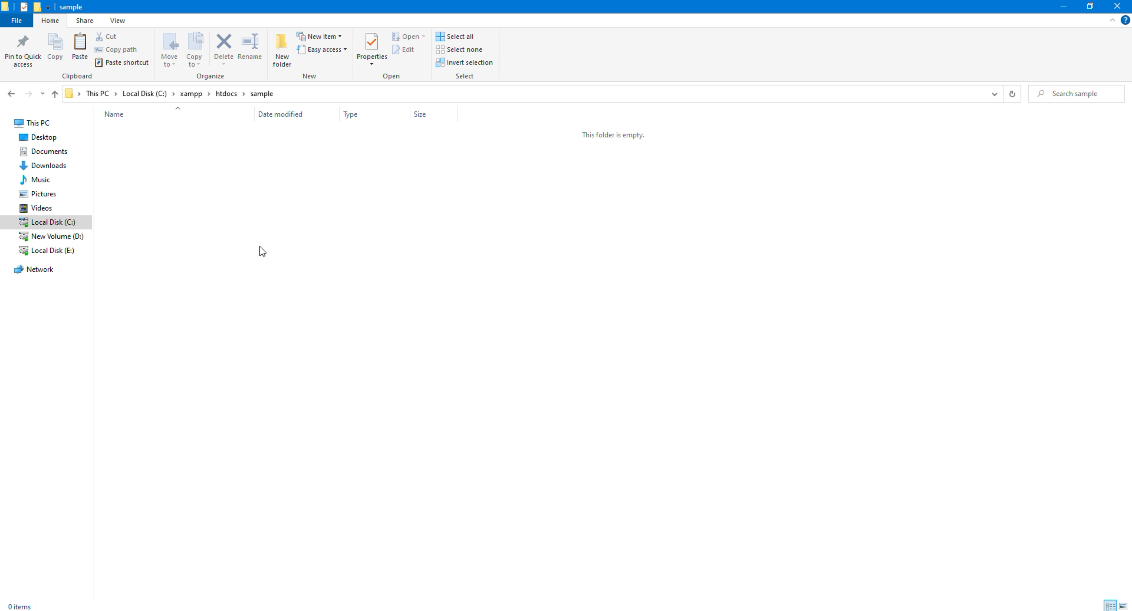
pyautogui.hotkey('ctrl', 'v')
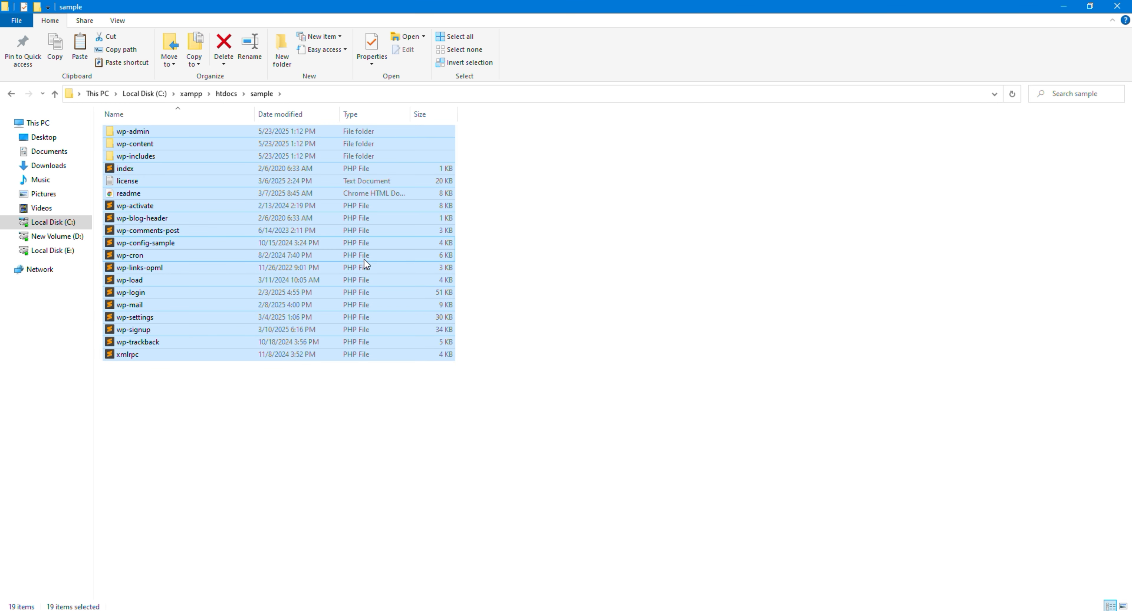
# Rename wp-config-sample to wp-config.
pyautogui.click(166, 243)
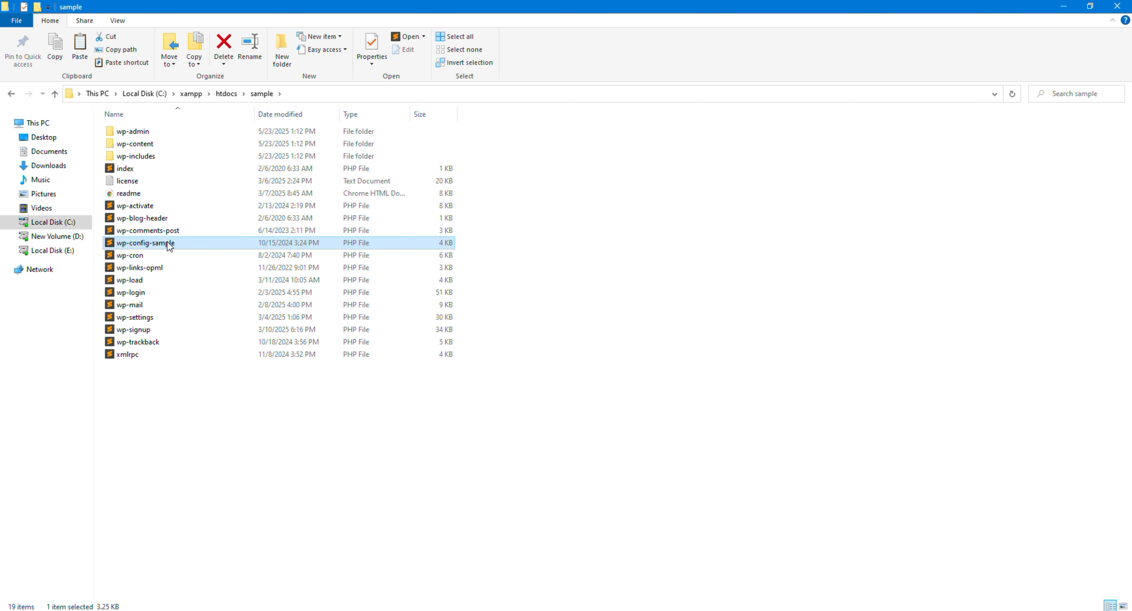
pyautogui.press('F2')
pyautogui.click(151, 243)
pyautogui.press('Delete')
pyautogui.press('Delete')
pyautogui.press('Delete')
pyautogui.press('Delete')
pyautogui.press('Delete')
pyautogui.press('Delete')
pyautogui.press('Delete')
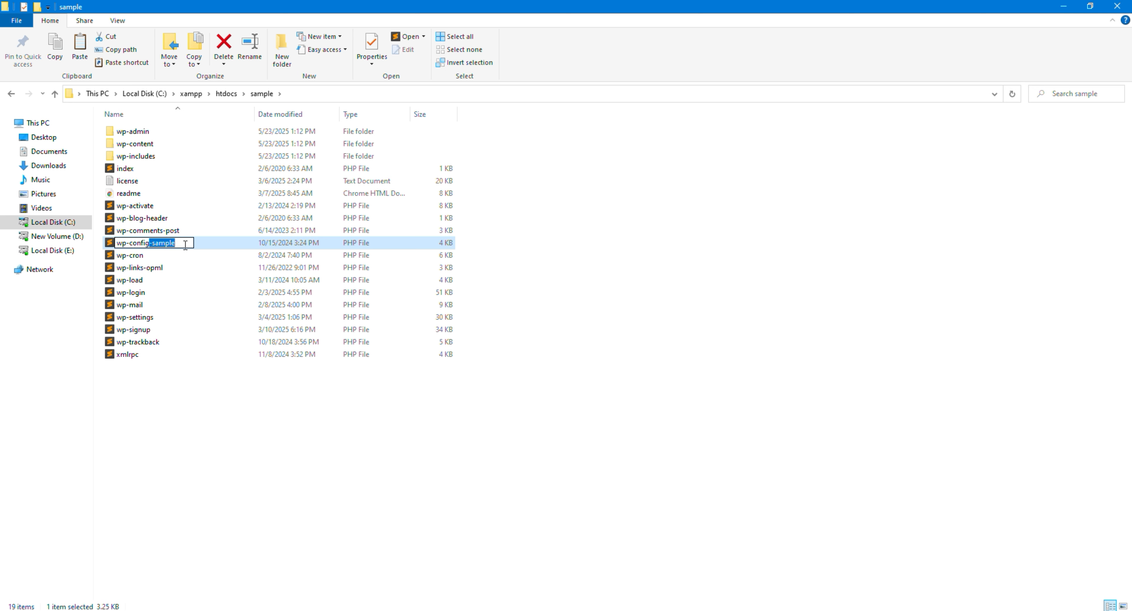
pyautogui.press('Return')
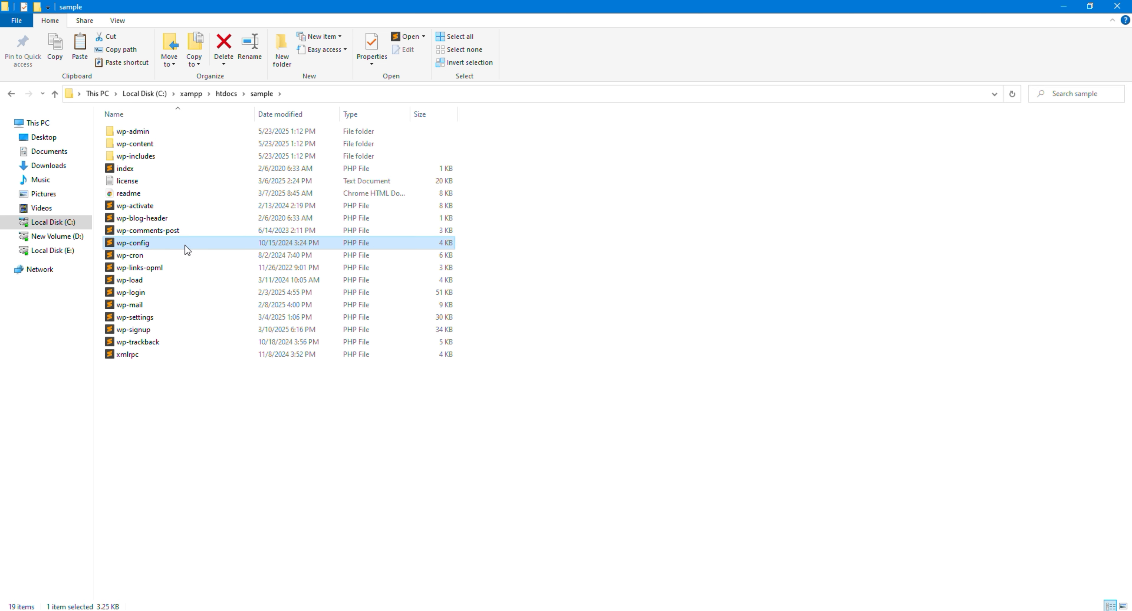
# Open wp-config in Sublime Text, dismiss the update notice, and maximize the window.
pyautogui.rightClick(183, 244)
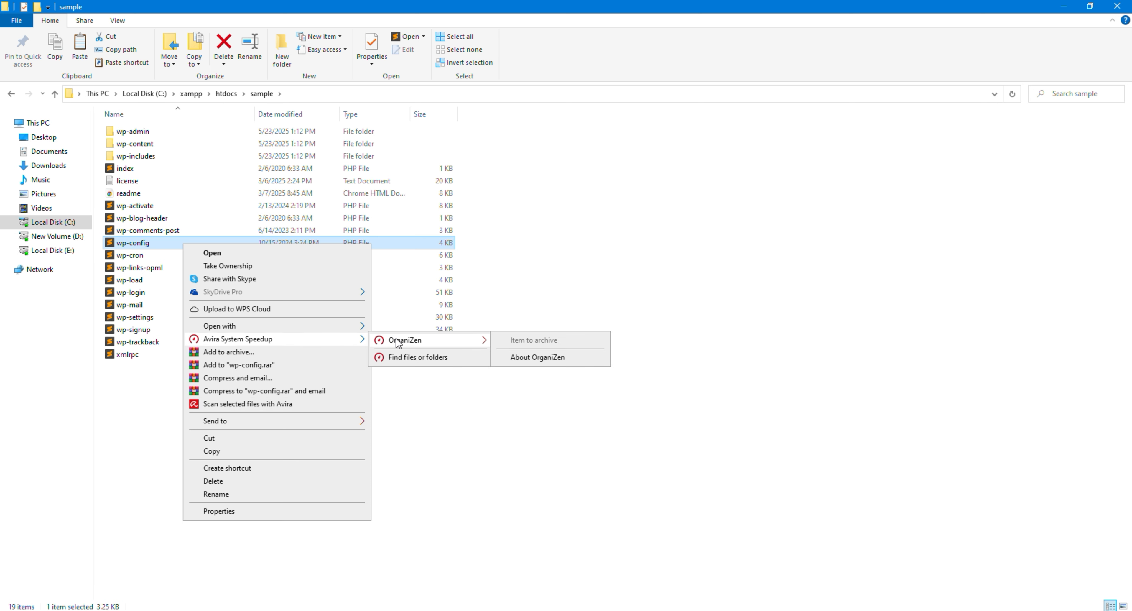
pyautogui.moveTo(318, 325)
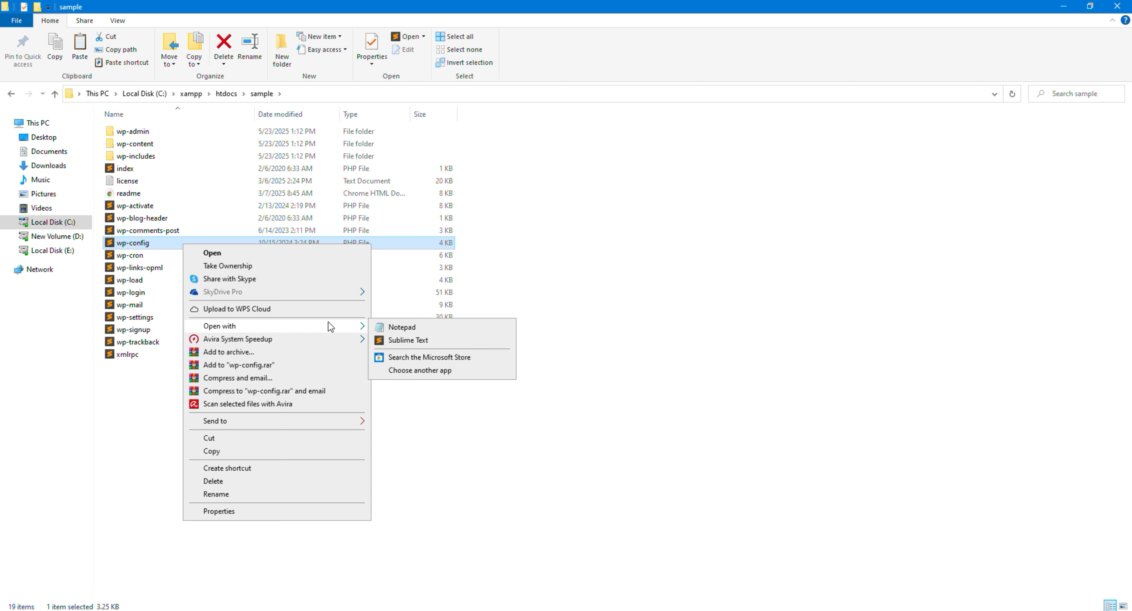
pyautogui.click(410, 339)
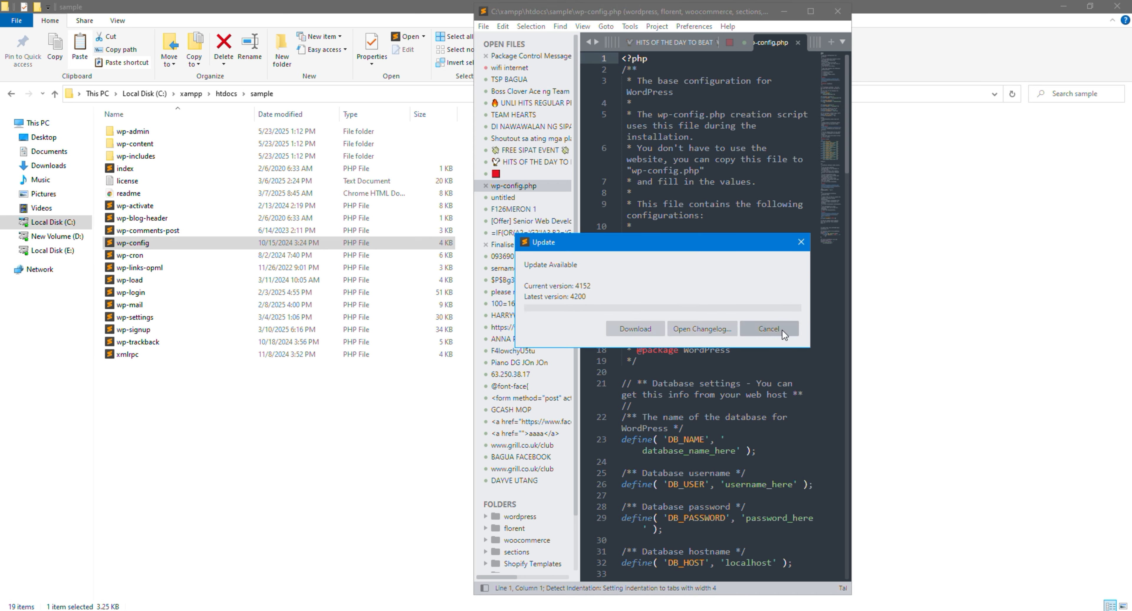
pyautogui.click(783, 327)
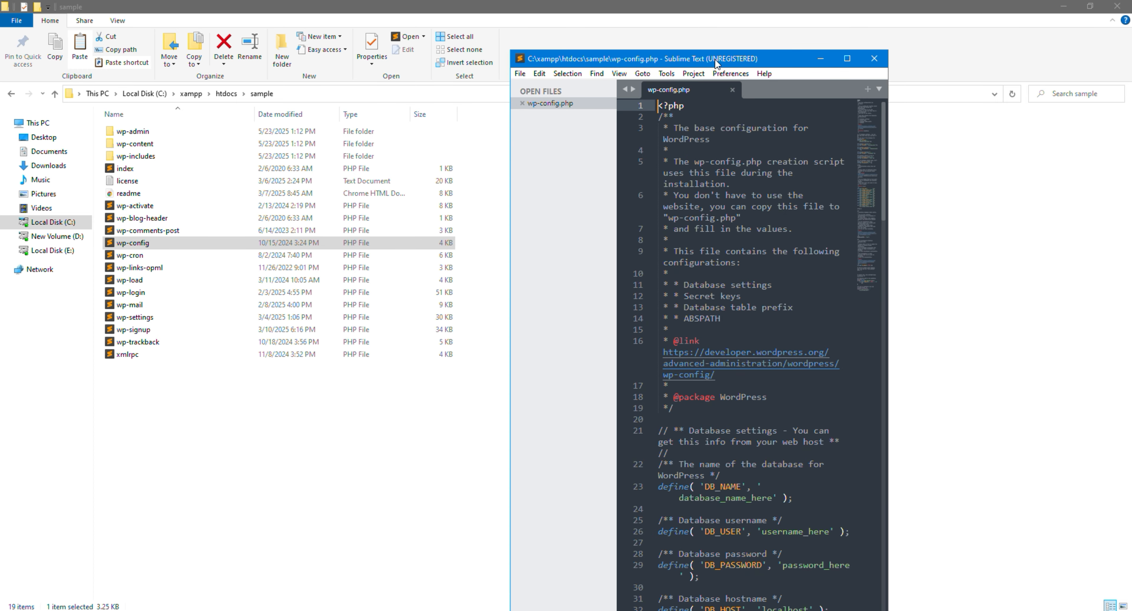
pyautogui.doubleClick(753, 60)
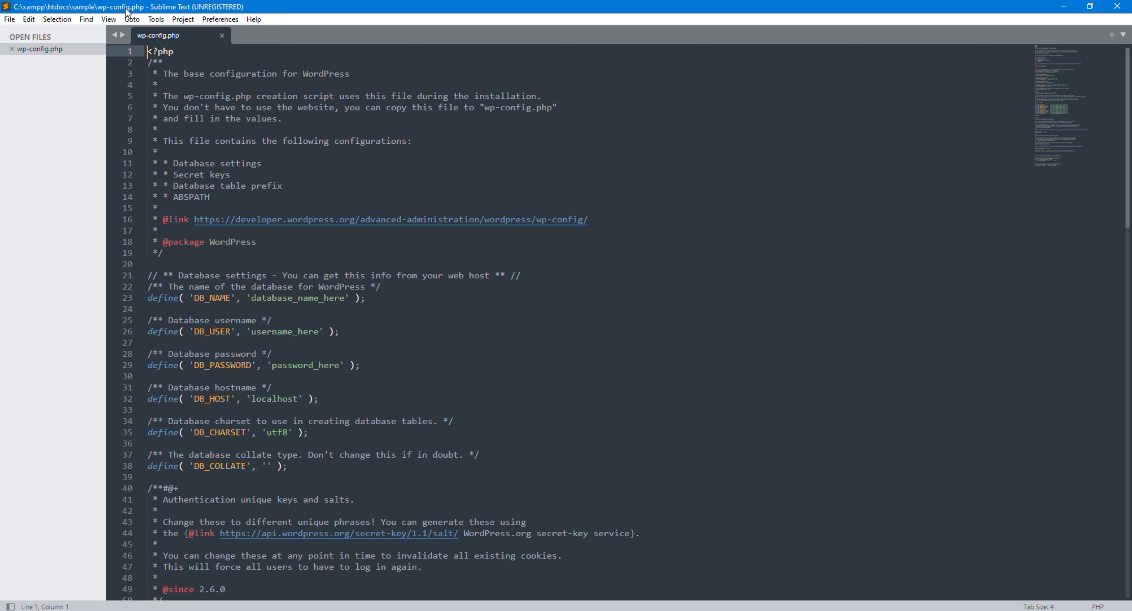
pyautogui.click(73, 610)
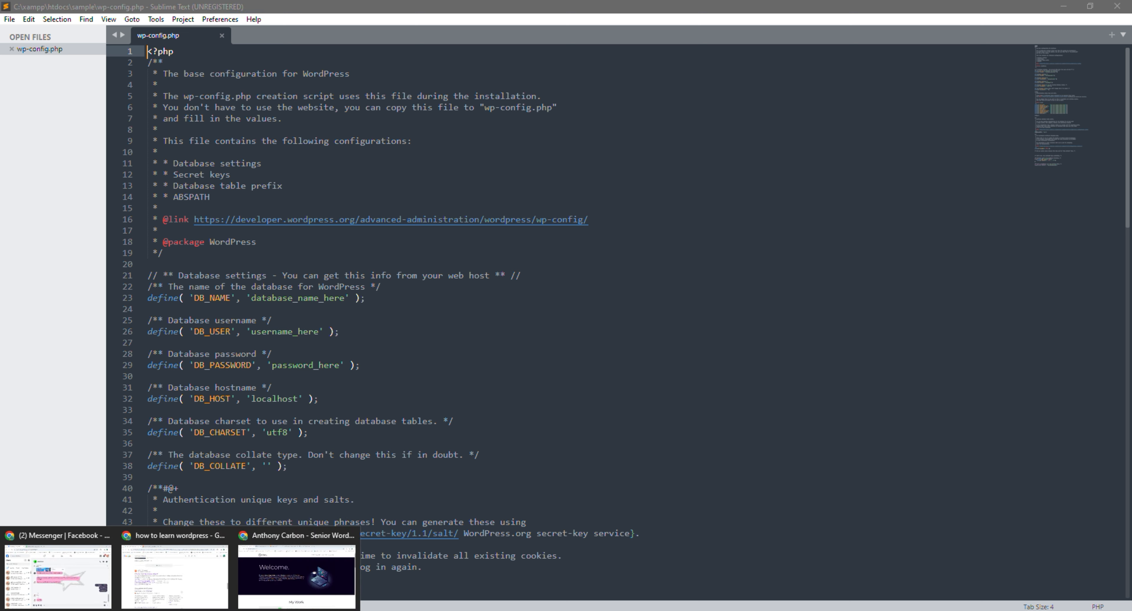
pyautogui.click(333, 584)
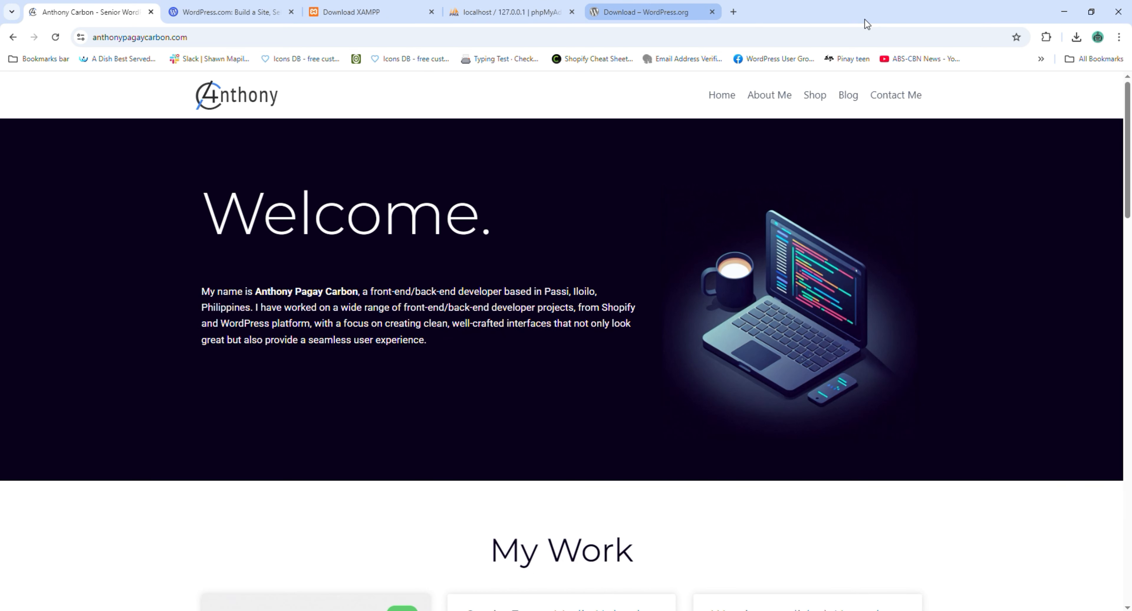
pyautogui.click(733, 12)
pyautogui.write('s')
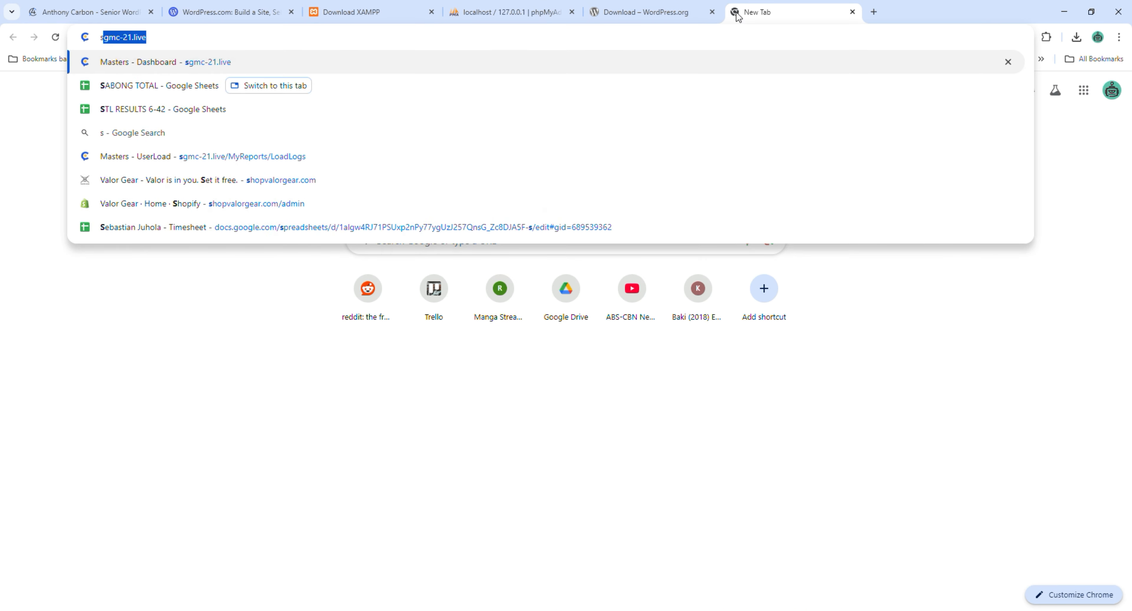
pyautogui.write('ubline t')
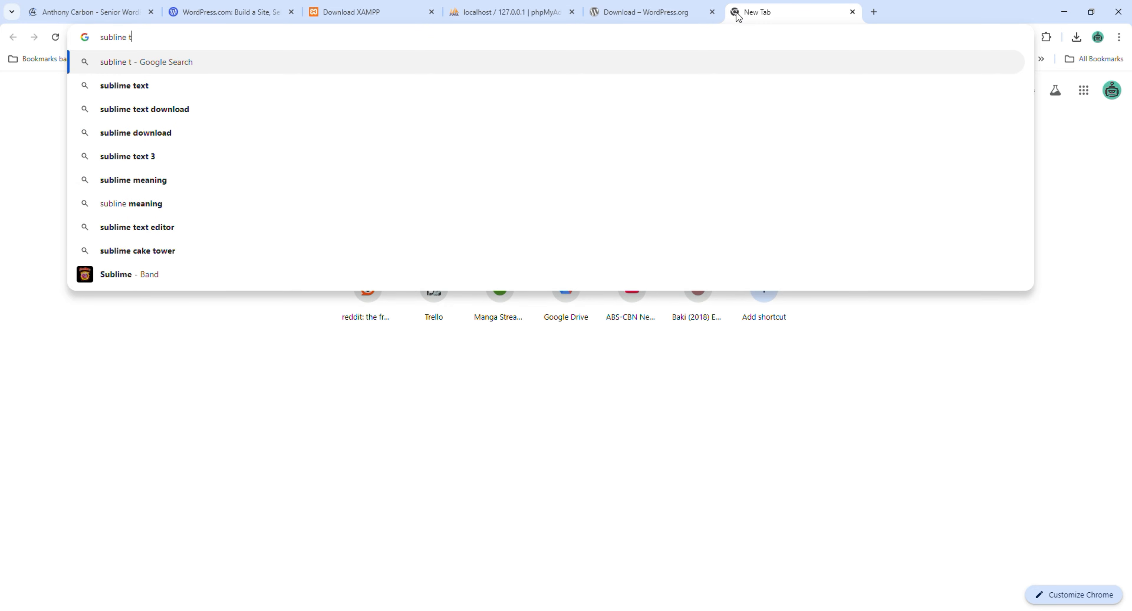
pyautogui.write('ext')
pyautogui.press('Return')
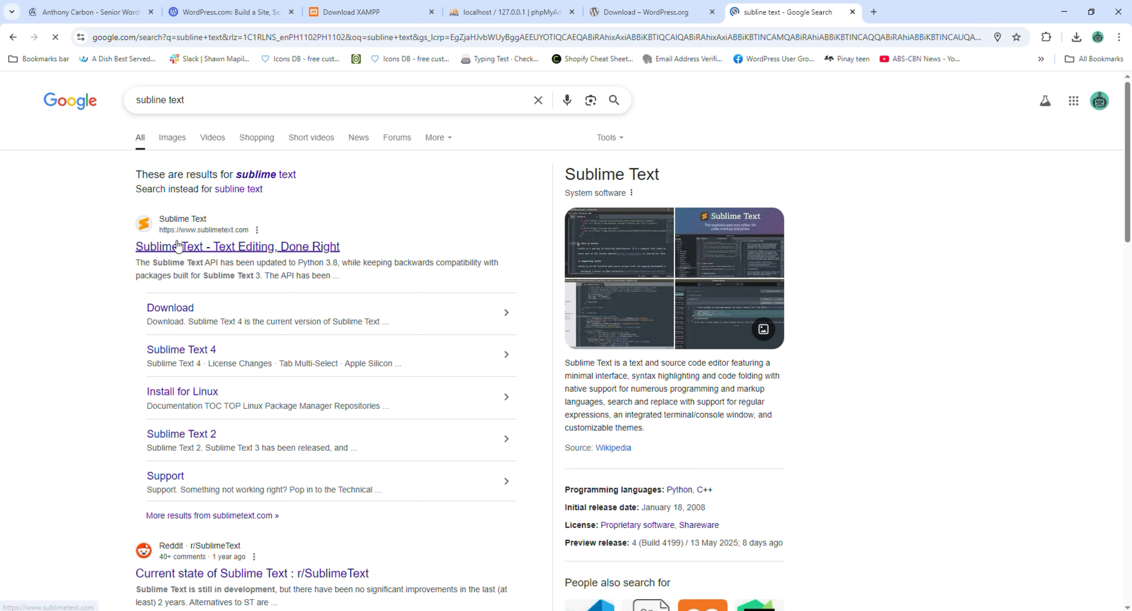
pyautogui.click(178, 246)
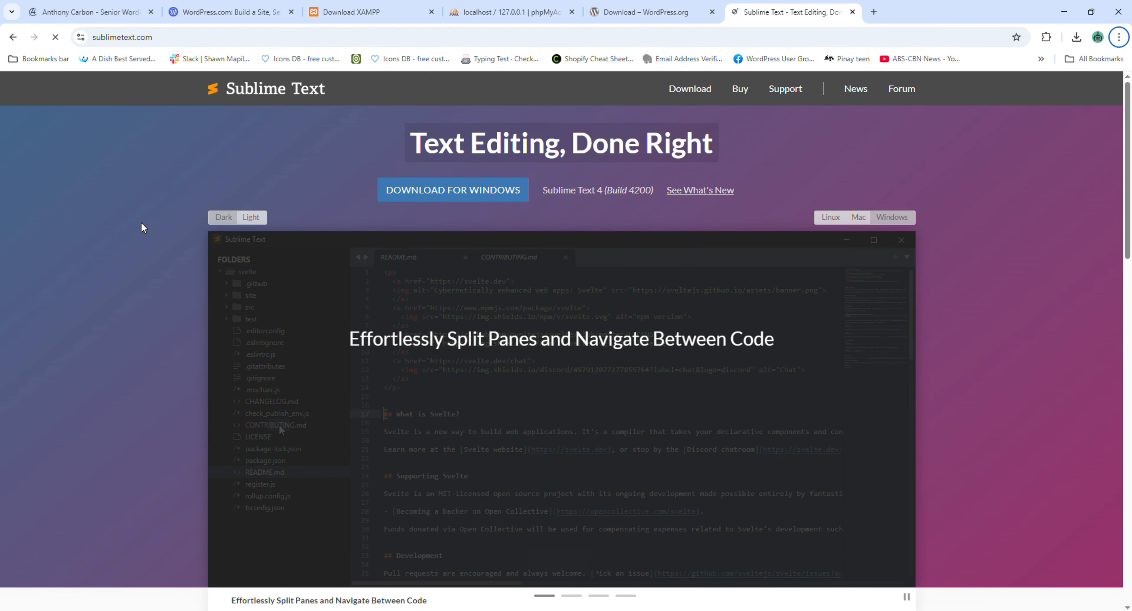
pyautogui.moveTo(418, 139); pyautogui.dragTo(719, 146)
pyautogui.click(737, 162)
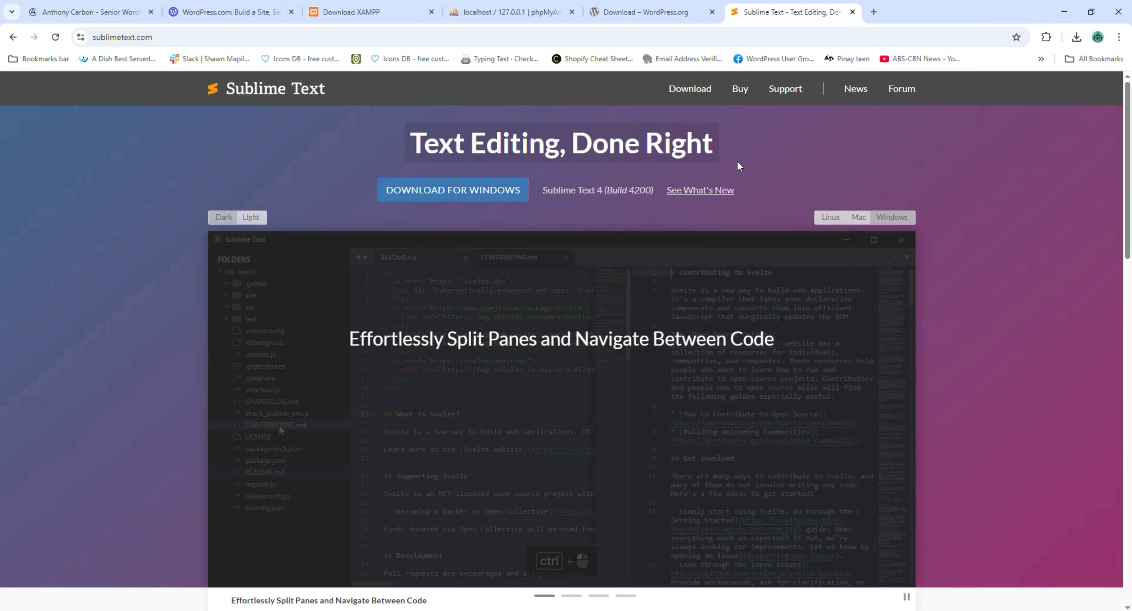
pyautogui.hotkey('alt', 'Tab')
pyautogui.hotkey('alt', 'Tab')
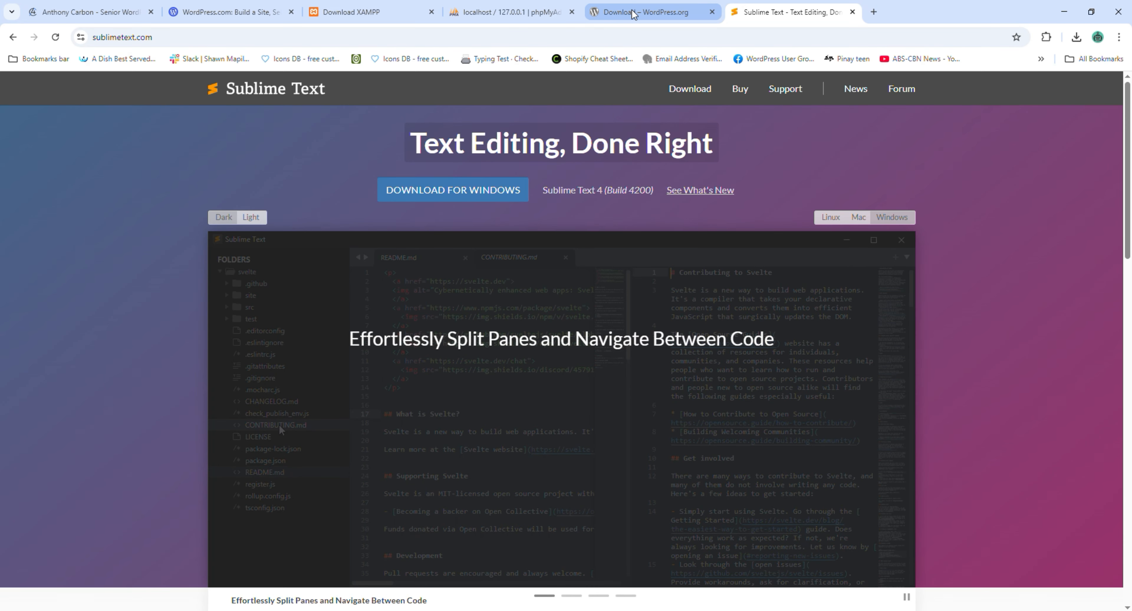
pyautogui.click(349, 14)
pyautogui.click(625, 13)
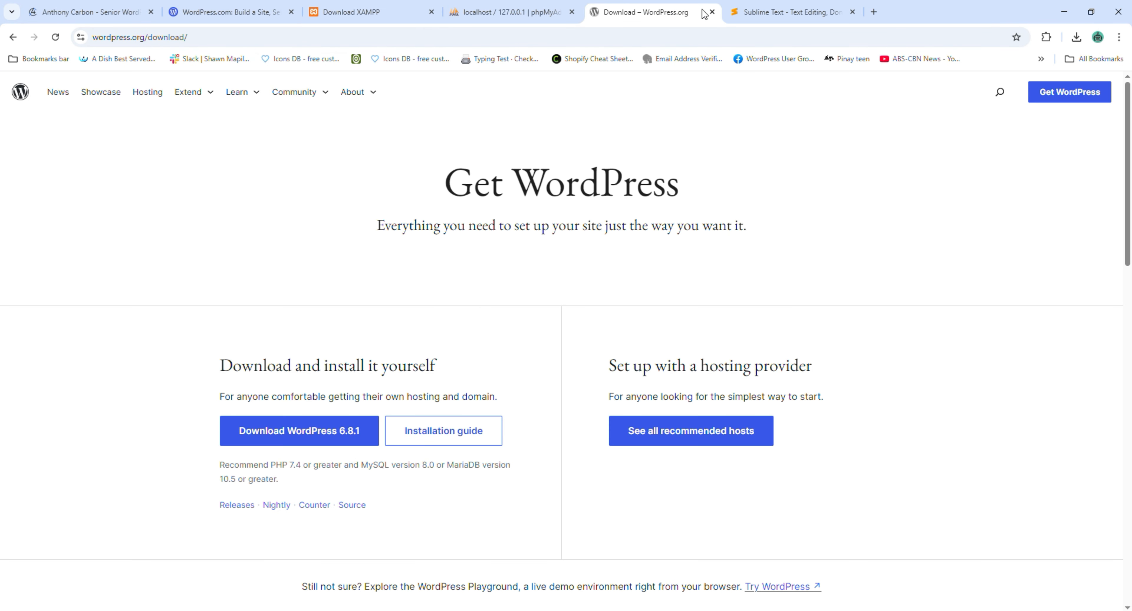
pyautogui.click(788, 14)
pyautogui.hotkey('alt', 'Tab')
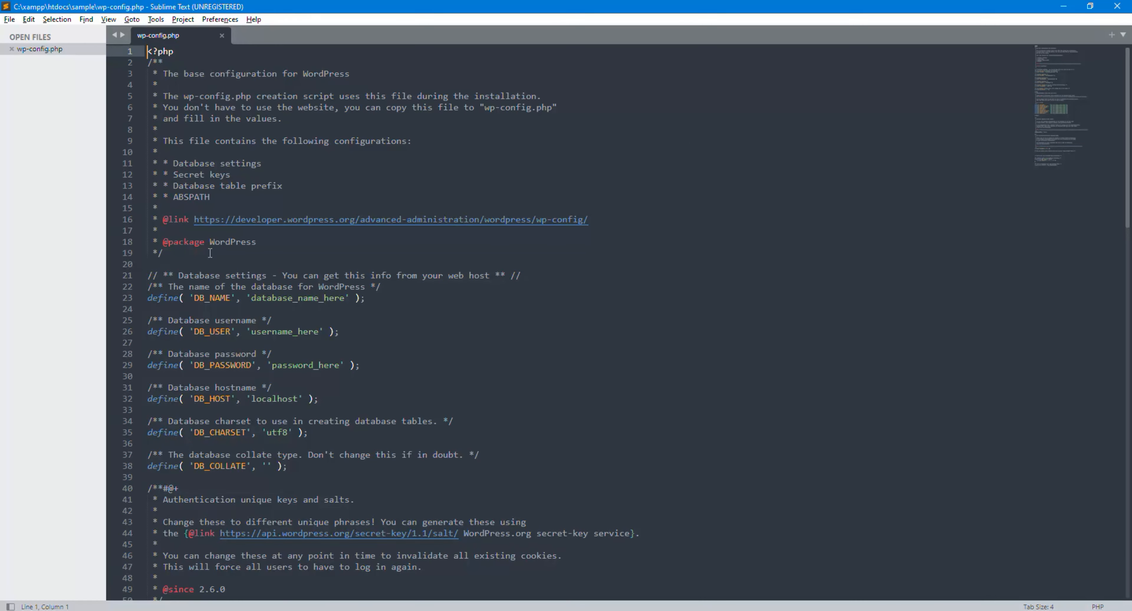
# Set DB_NAME to 'sample_db', DB_USER to 'sample' and the database password, then save.
pyautogui.scroll(-1, 226, 246)
pyautogui.doubleClick(298, 265)
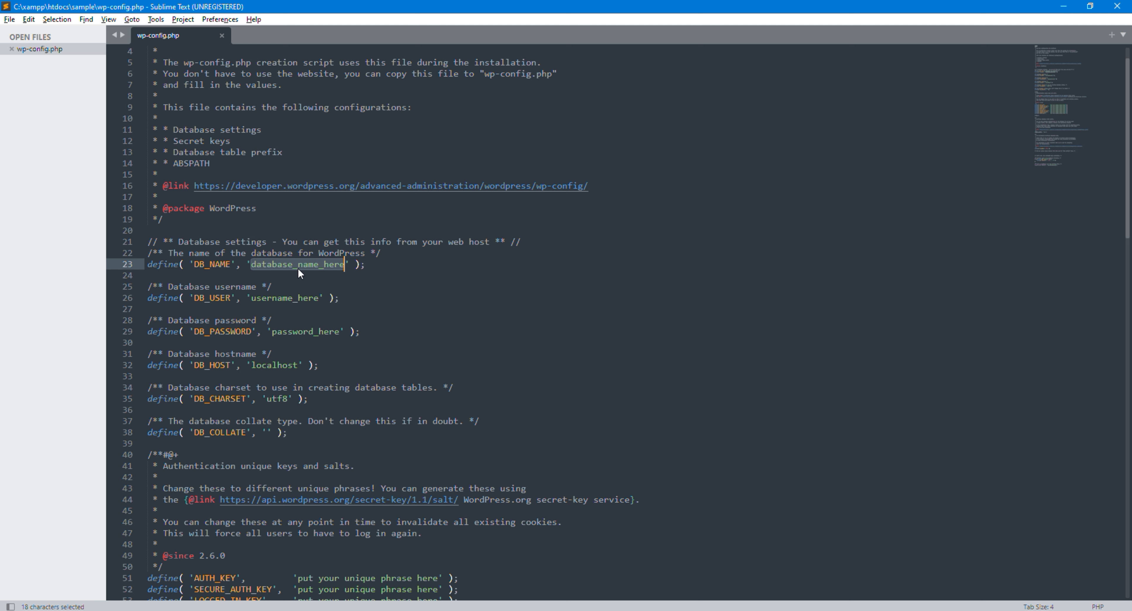
pyautogui.write('sample')
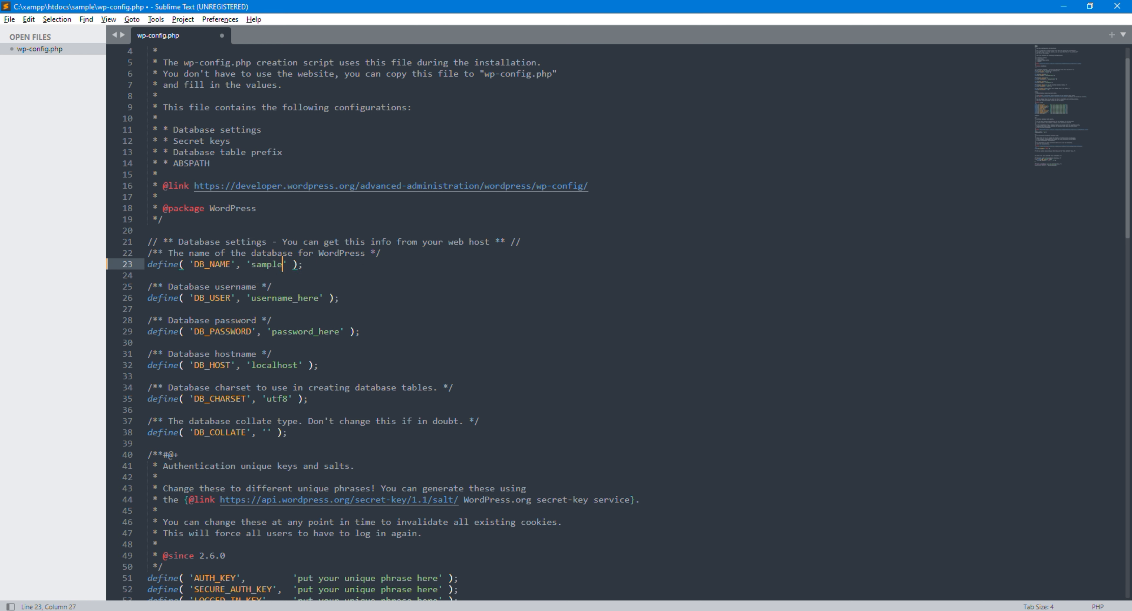
pyautogui.write('_db')
pyautogui.press('Down')
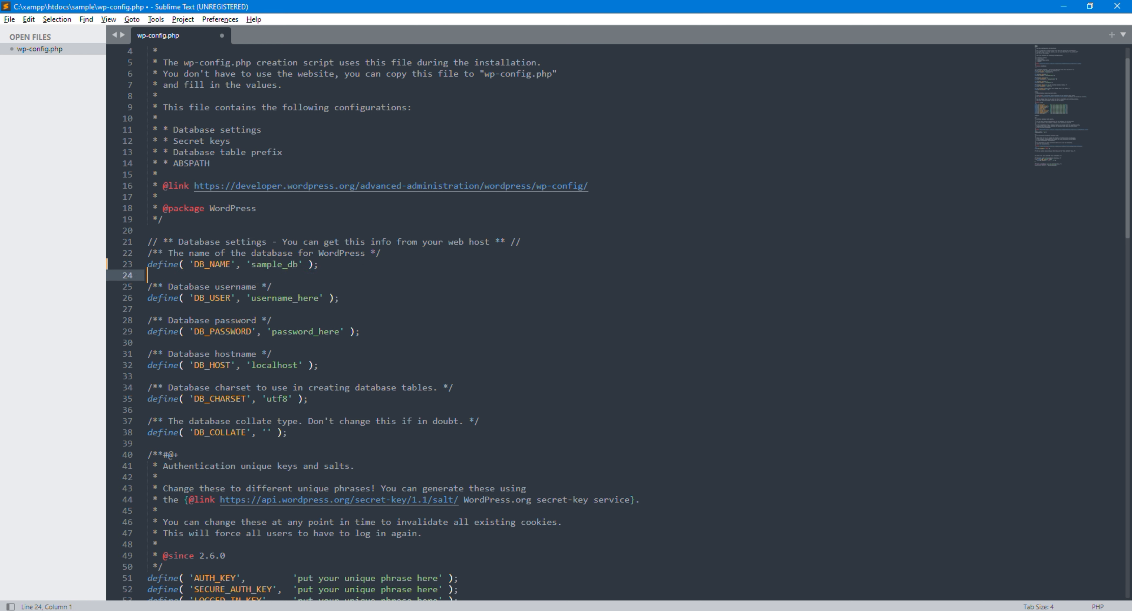
pyautogui.doubleClick(280, 299)
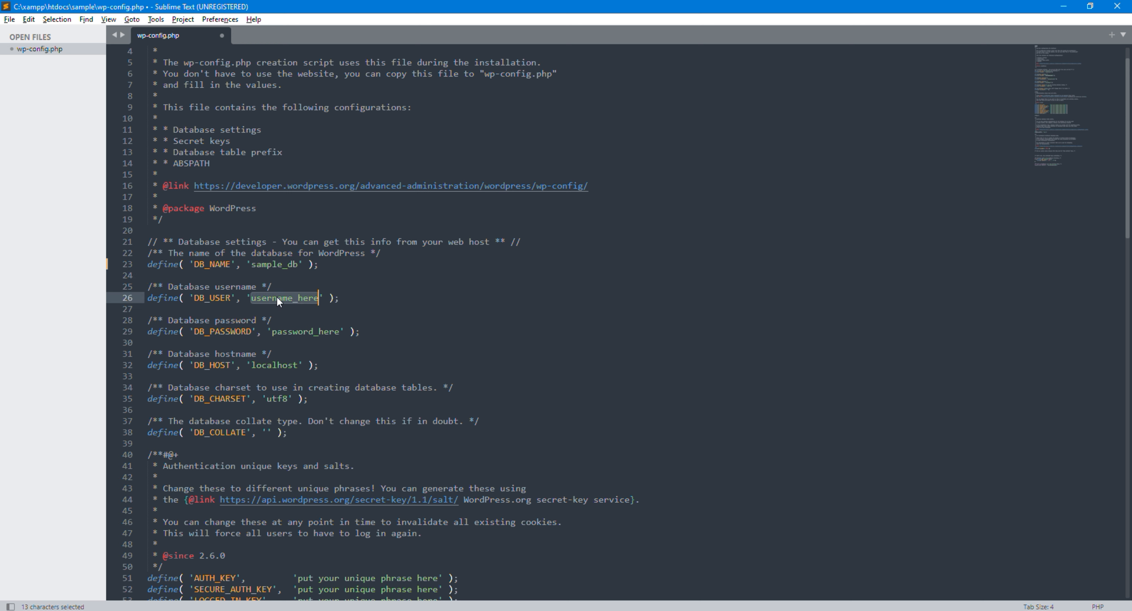
pyautogui.write('sample')
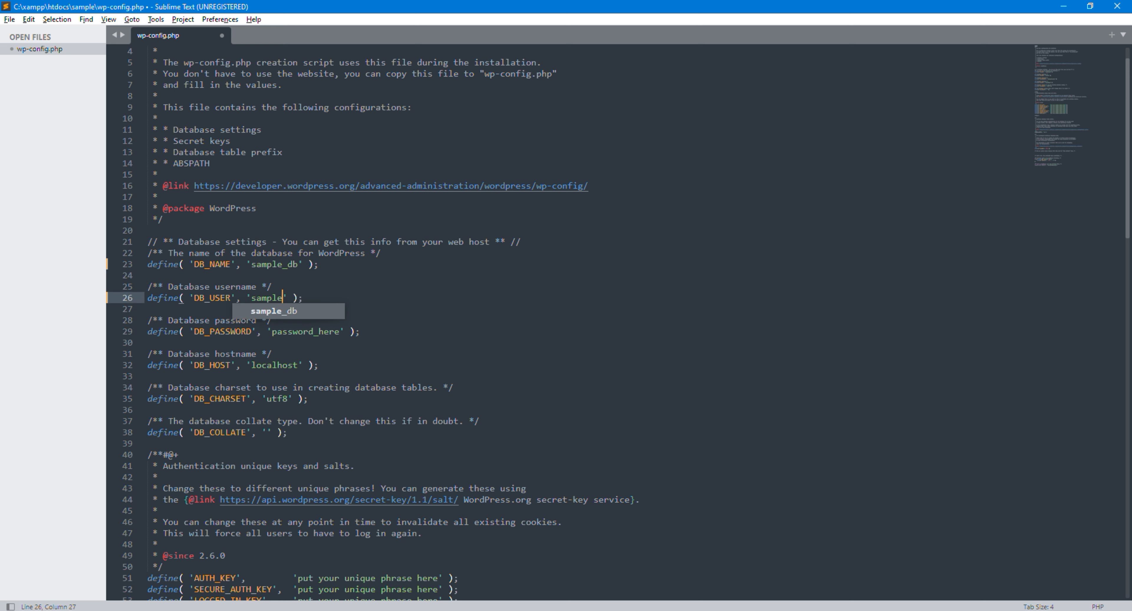
pyautogui.click(263, 278)
pyautogui.doubleClick(298, 330)
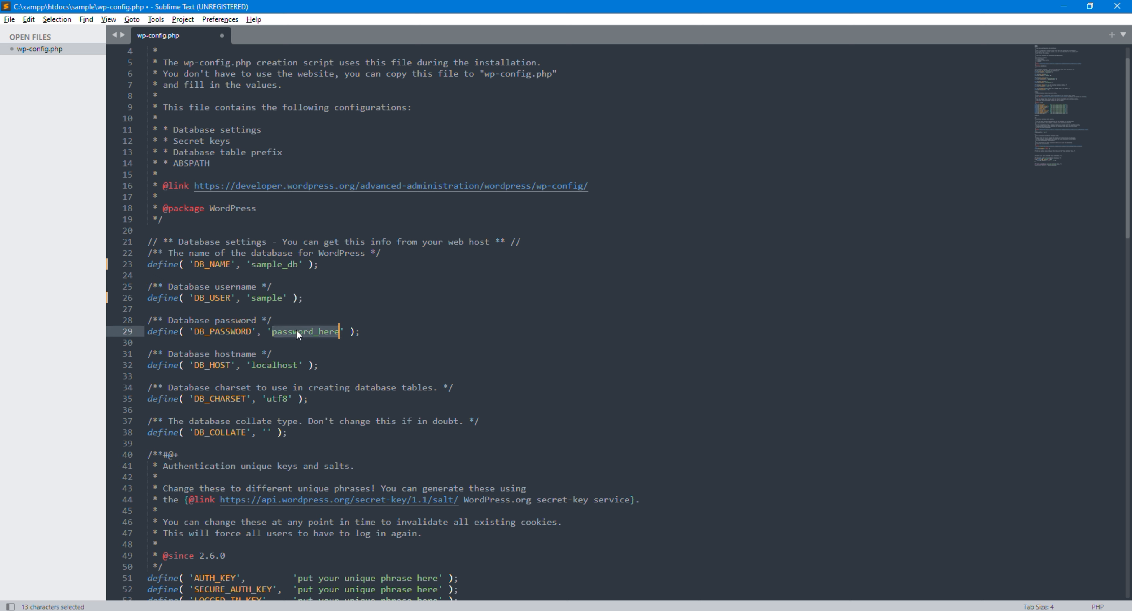
pyautogui.write('12345')
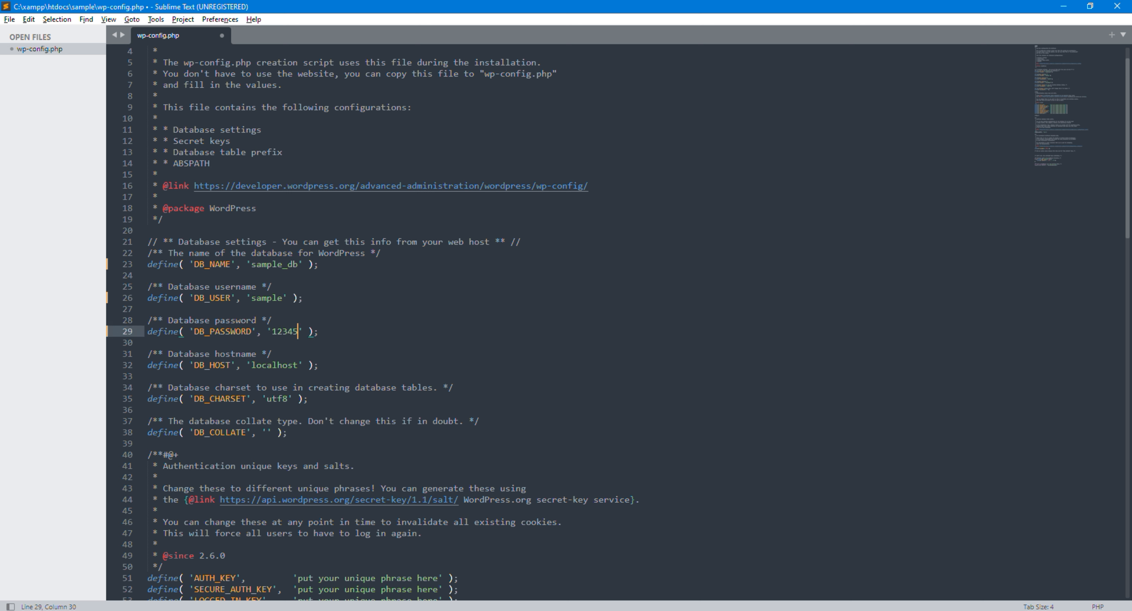
pyautogui.hotkey('ctrl', 's')
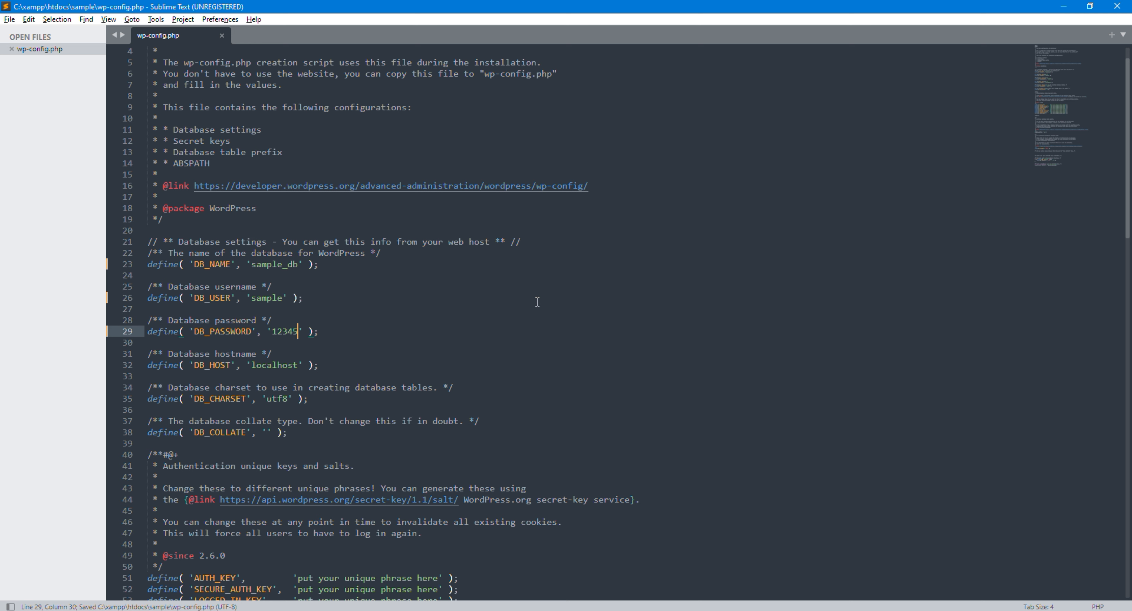
# Review the database name, user and password settings in wp-config.php.
pyautogui.scroll(3, 296, 315)
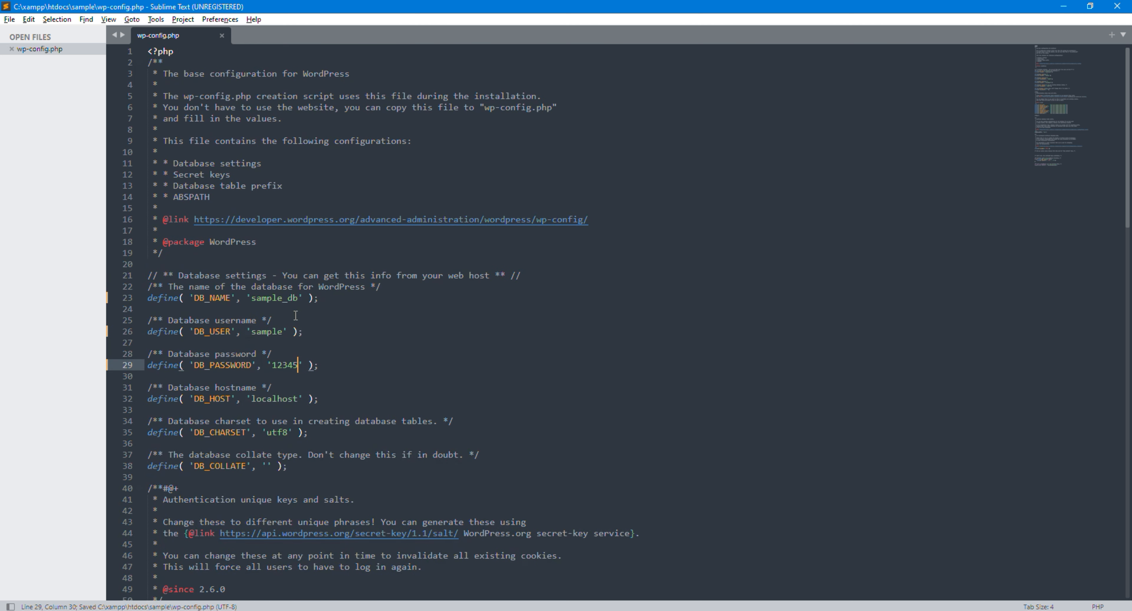
pyautogui.click(260, 337)
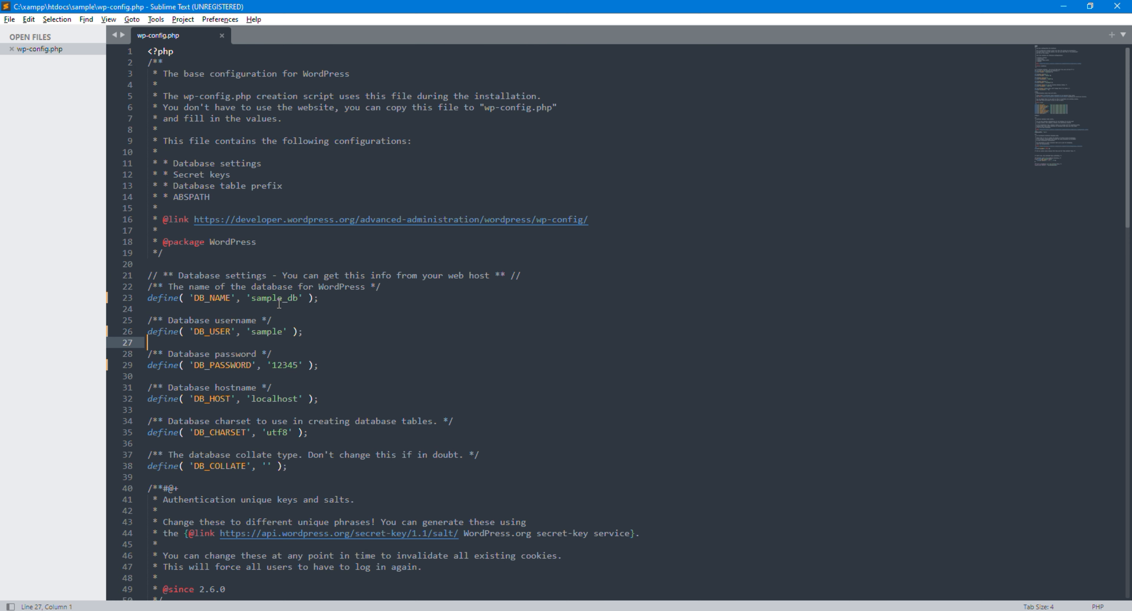
pyautogui.scroll(-1, 279, 304)
pyautogui.doubleClick(262, 297)
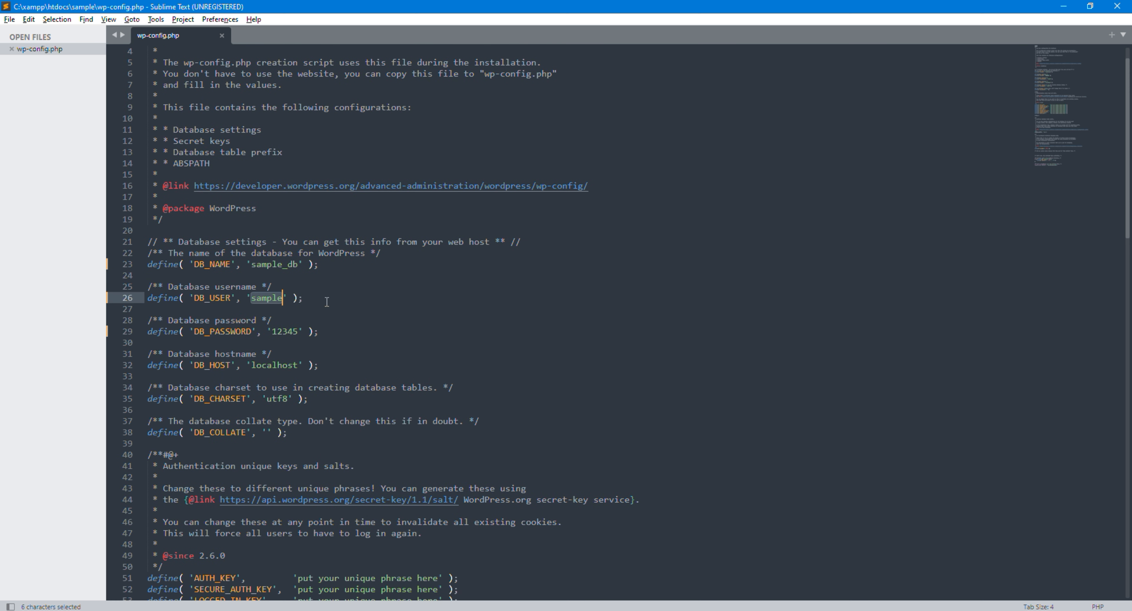
pyautogui.click(327, 301)
pyautogui.doubleClick(267, 299)
pyautogui.moveTo(361, 333); pyautogui.dragTo(127, 265)
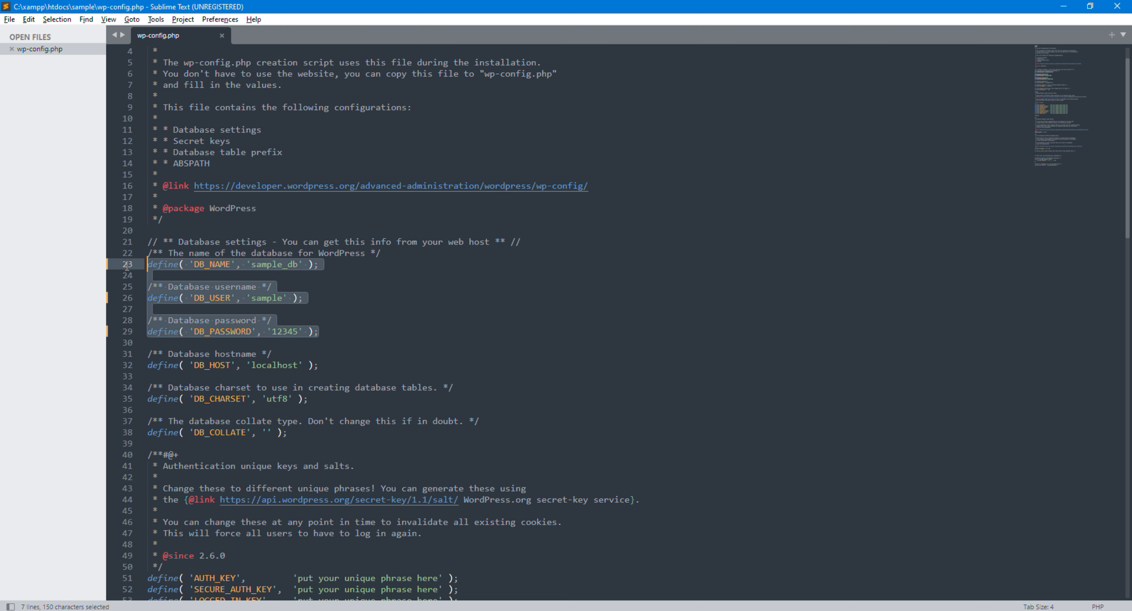
pyautogui.click(490, 295)
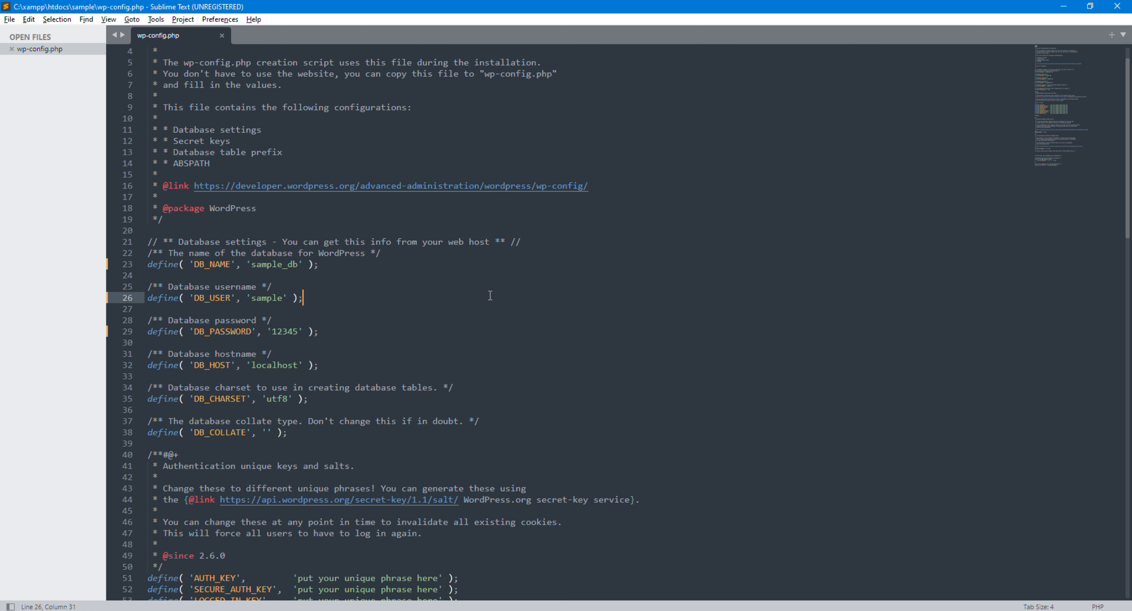
# Select the api.wordpress.org secret-key service URL on line 44.
pyautogui.click(414, 350)
pyautogui.scroll(-7, 415, 350)
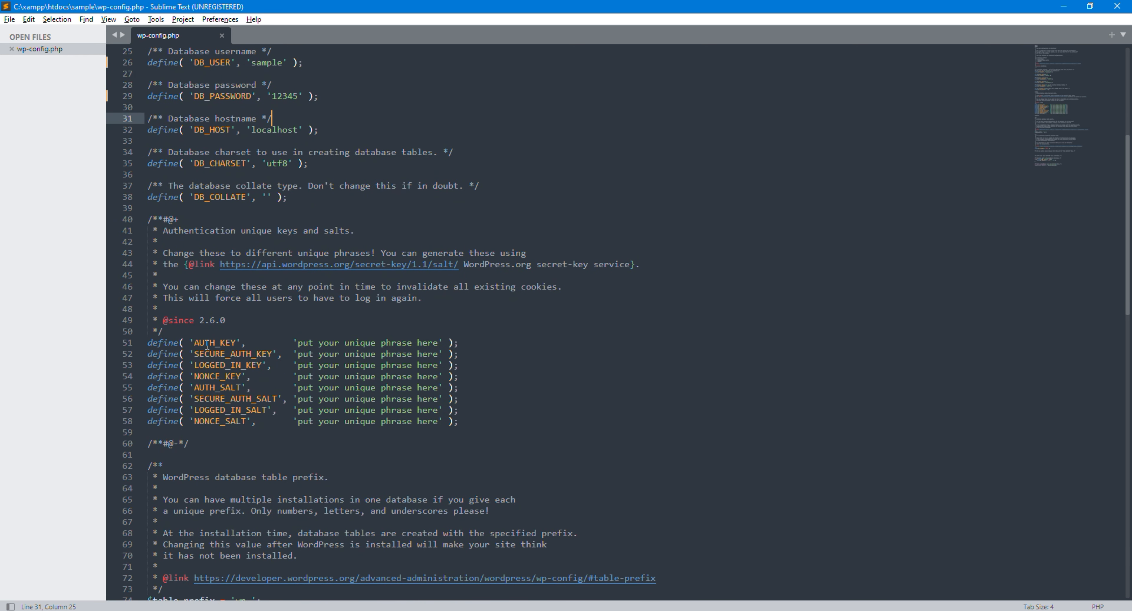
pyautogui.click(195, 342)
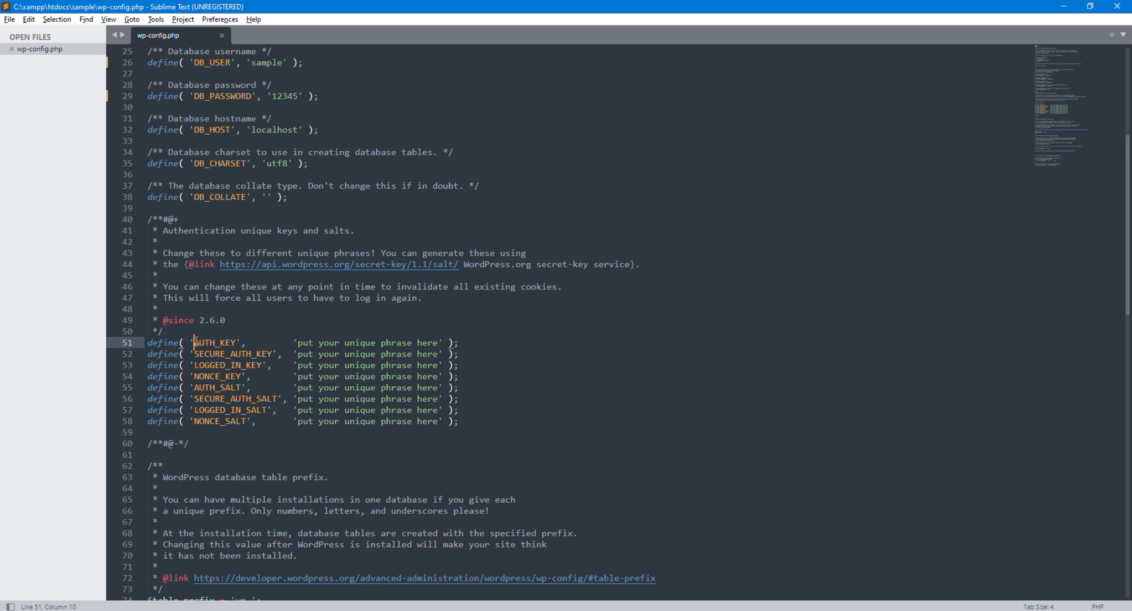
pyautogui.click(370, 264)
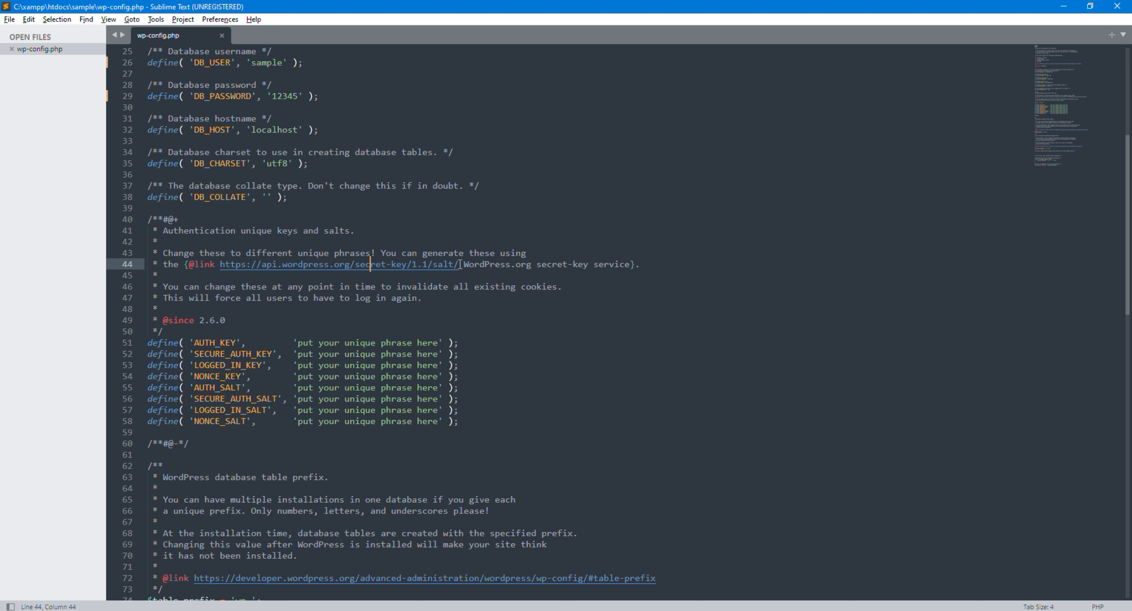
pyautogui.moveTo(460, 264); pyautogui.dragTo(221, 267)
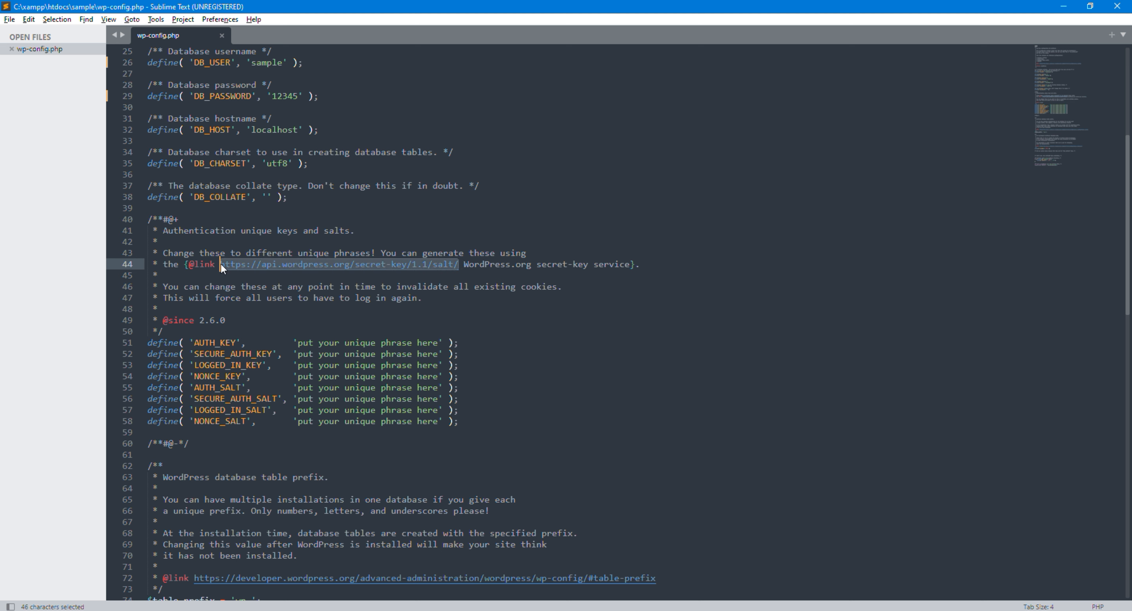
# Load the copied secret-key URL in a new Chrome tab.
pyautogui.hotkey('alt', 'Tab')
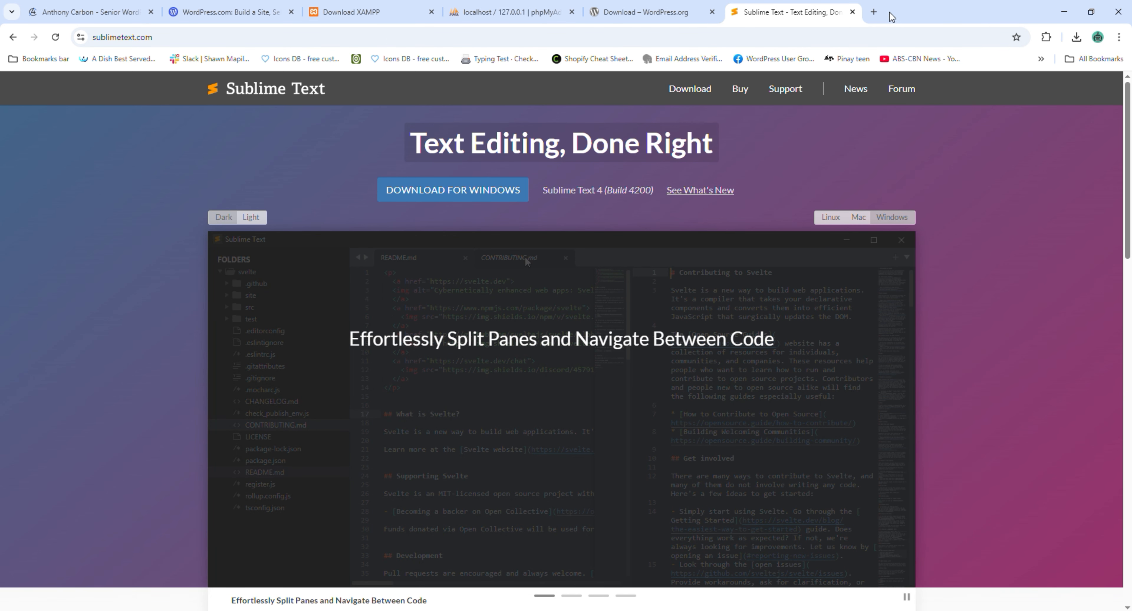
pyautogui.click(873, 12)
pyautogui.hotkey('ctrl', 'v')
pyautogui.press('Return')
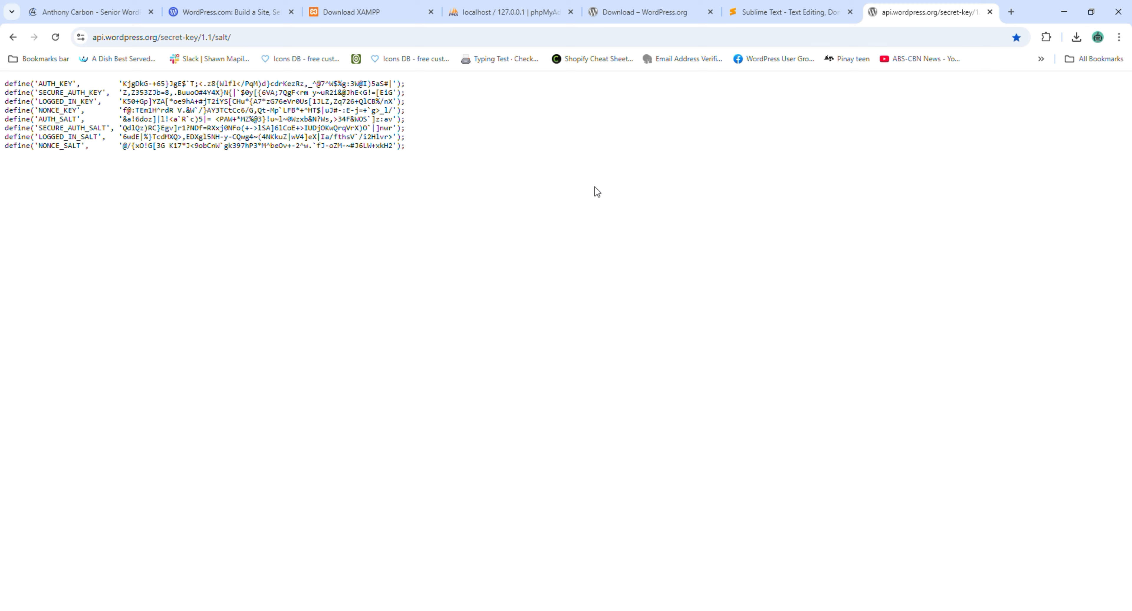
# Reselect the secret-key service URL on line 44 of wp-config.php.
pyautogui.hotkey('alt', 'Tab')
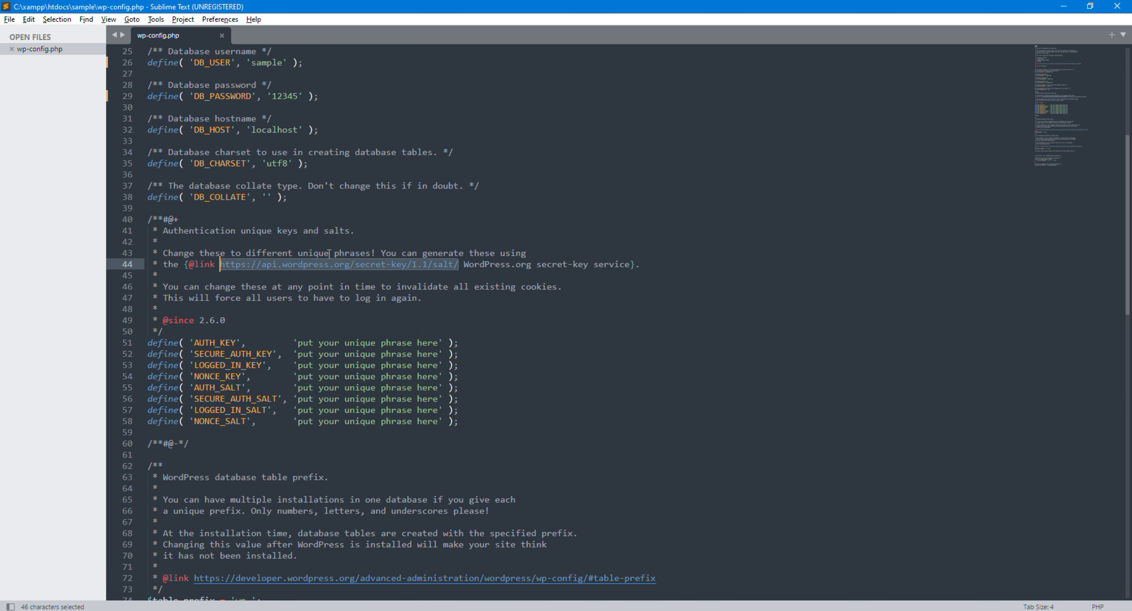
pyautogui.click(402, 253)
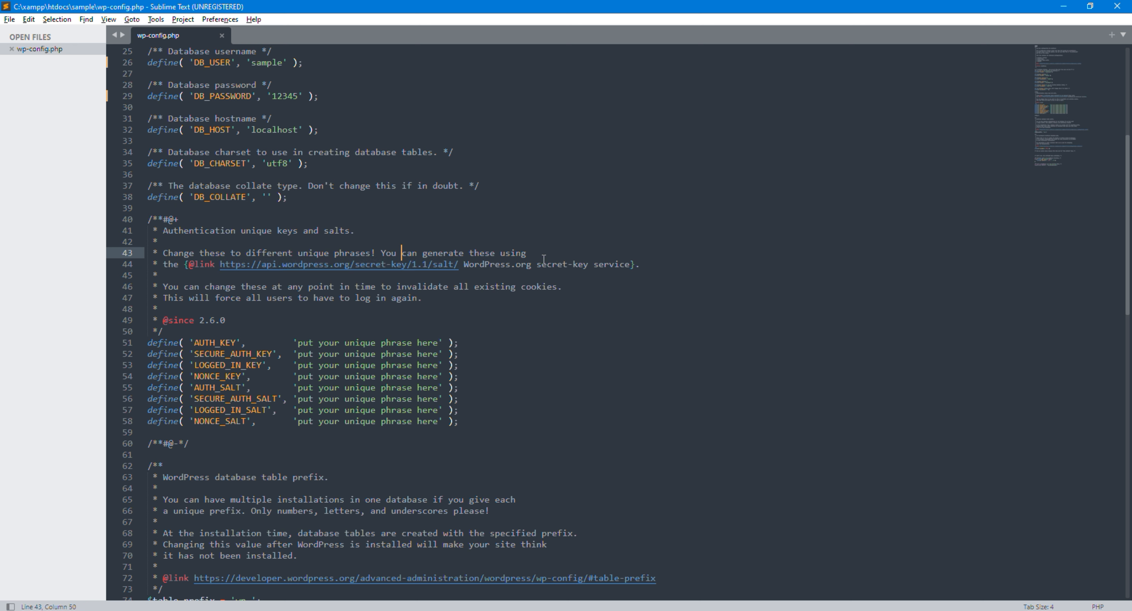
pyautogui.click(209, 264)
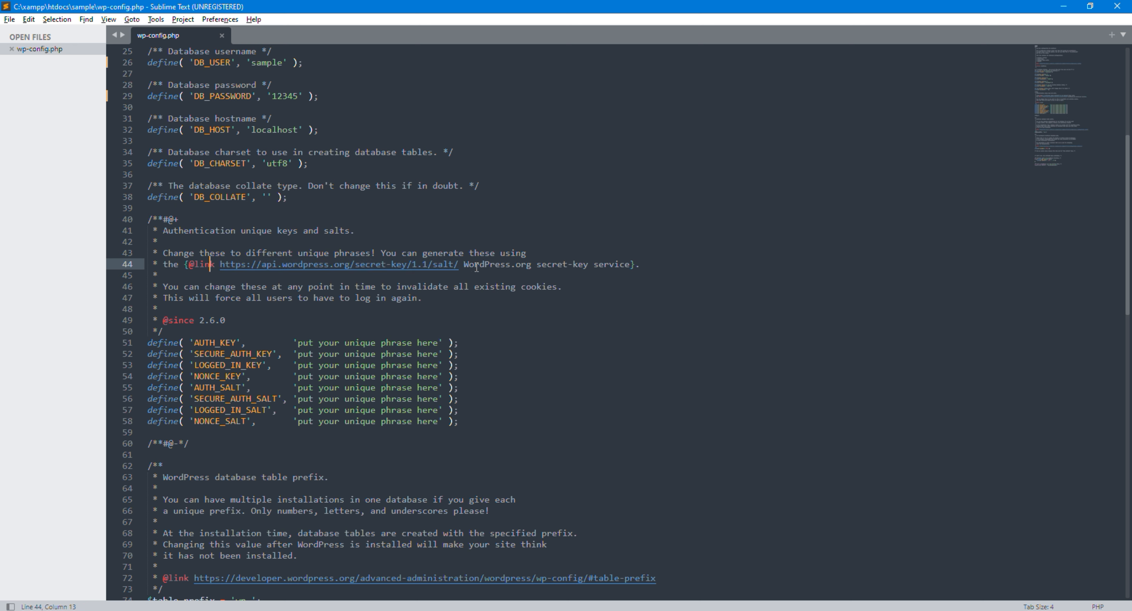
pyautogui.click(476, 267)
pyautogui.moveTo(460, 265); pyautogui.dragTo(220, 265)
# Regenerate the keys, copy all eight define lines, and select placeholder lines 51–58.
pyautogui.hotkey('alt', 'Tab')
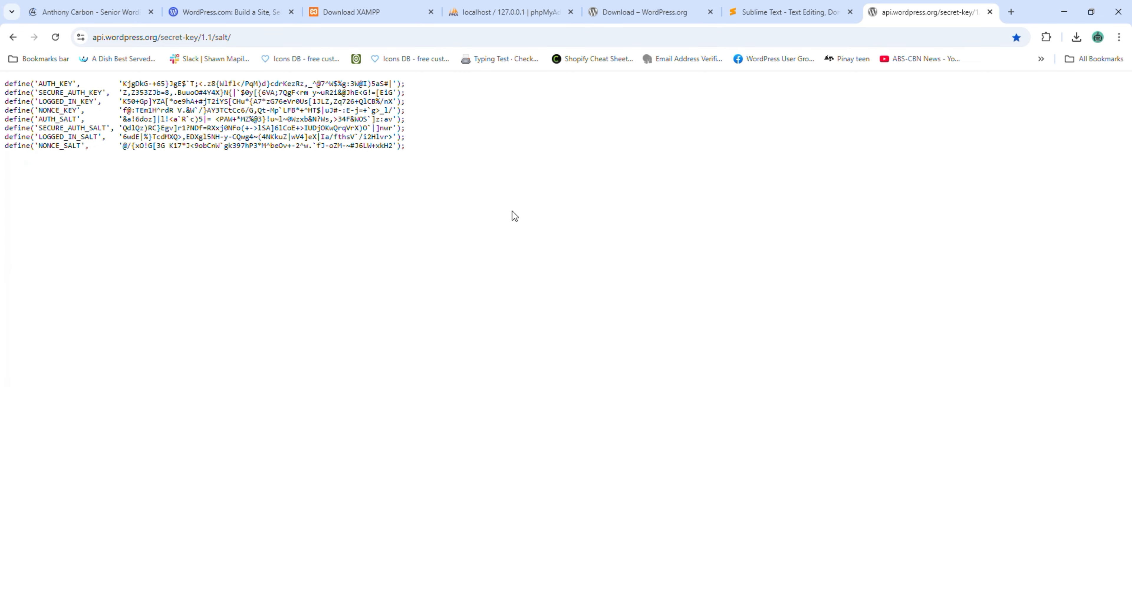
pyautogui.press('F5')
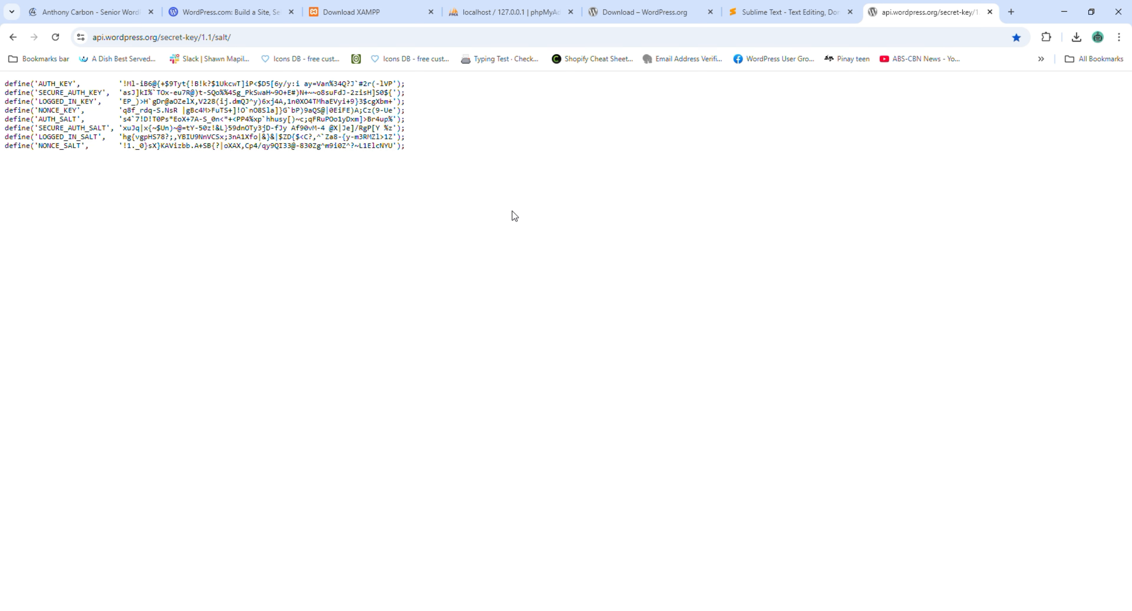
pyautogui.click(59, 39)
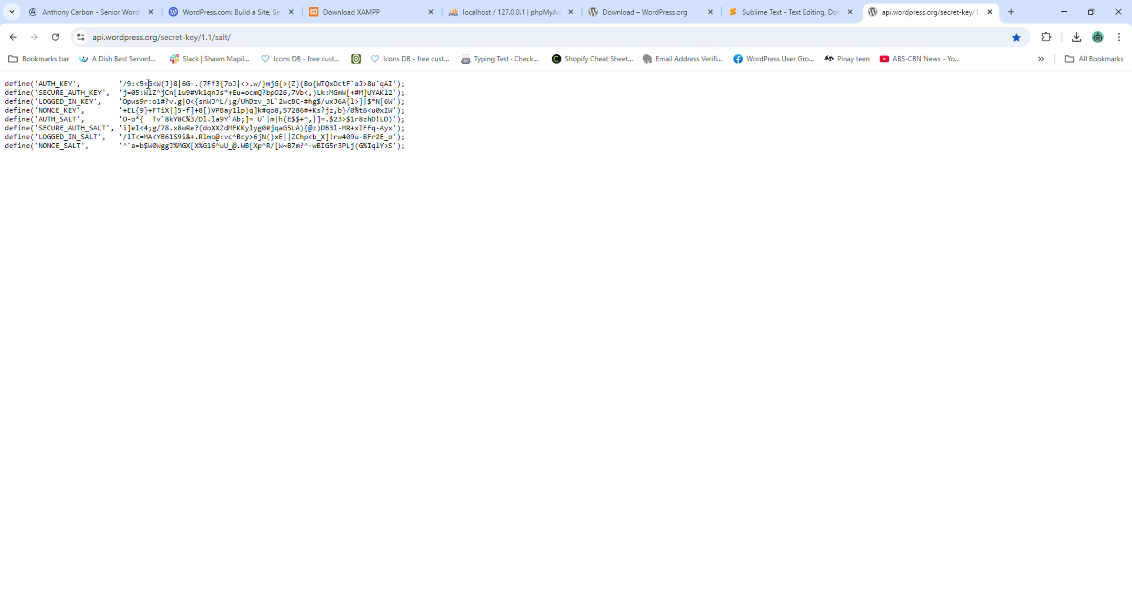
pyautogui.moveTo(123, 83); pyautogui.dragTo(348, 101)
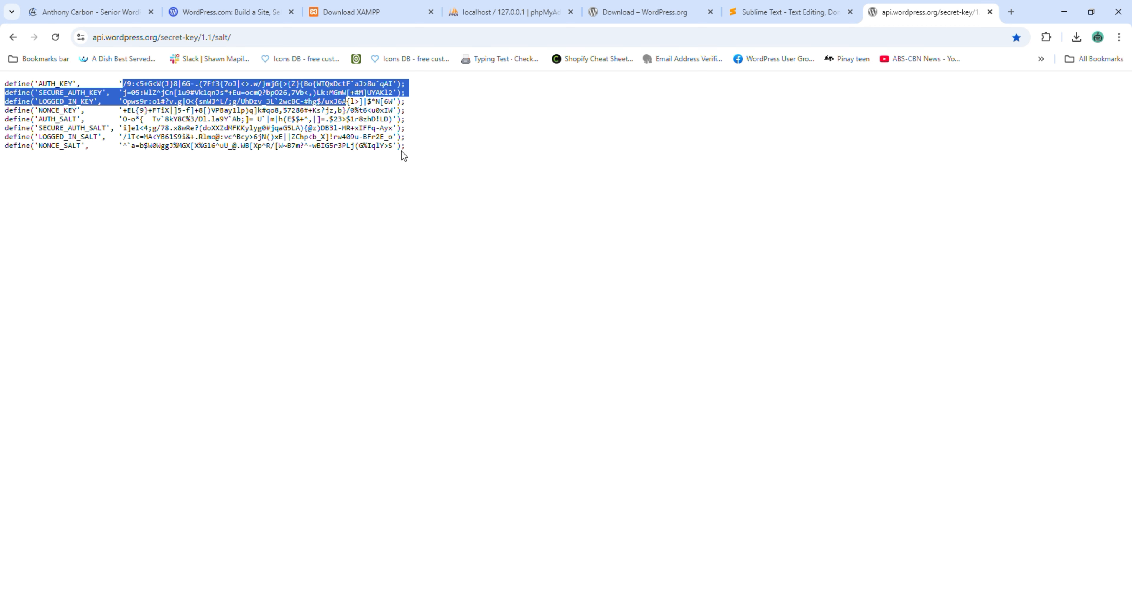
pyautogui.moveTo(409, 155); pyautogui.dragTo(2, 86)
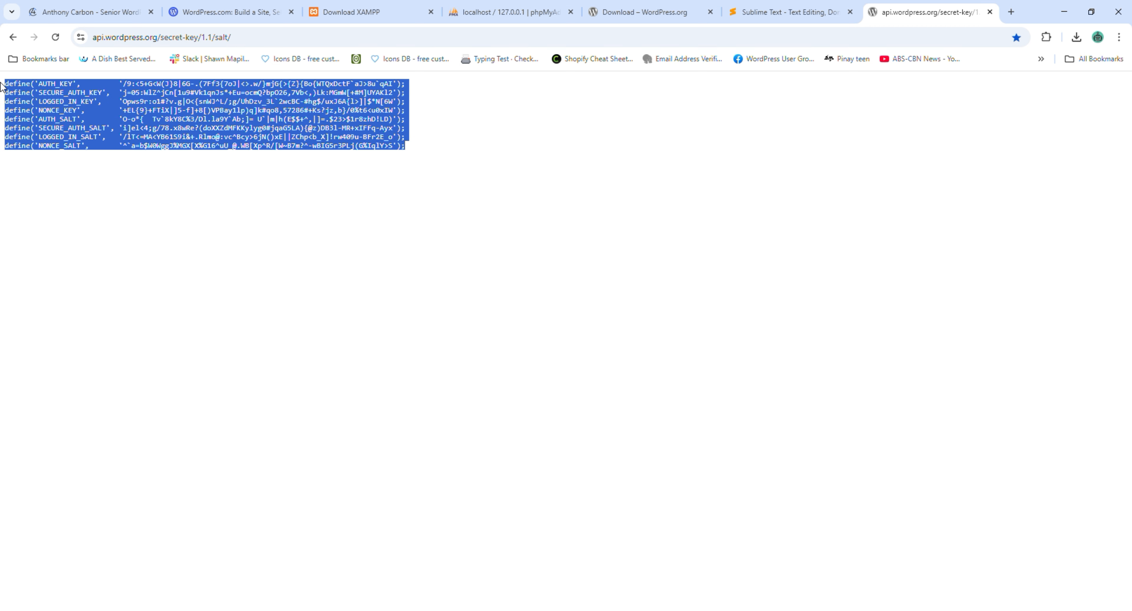
pyautogui.hotkey('alt', 'Tab')
pyautogui.moveTo(458, 422); pyautogui.dragTo(141, 349)
# Replace the placeholder key lines with the generated keys and save wp-config.php.
pyautogui.hotkey('ctrl', 'v')
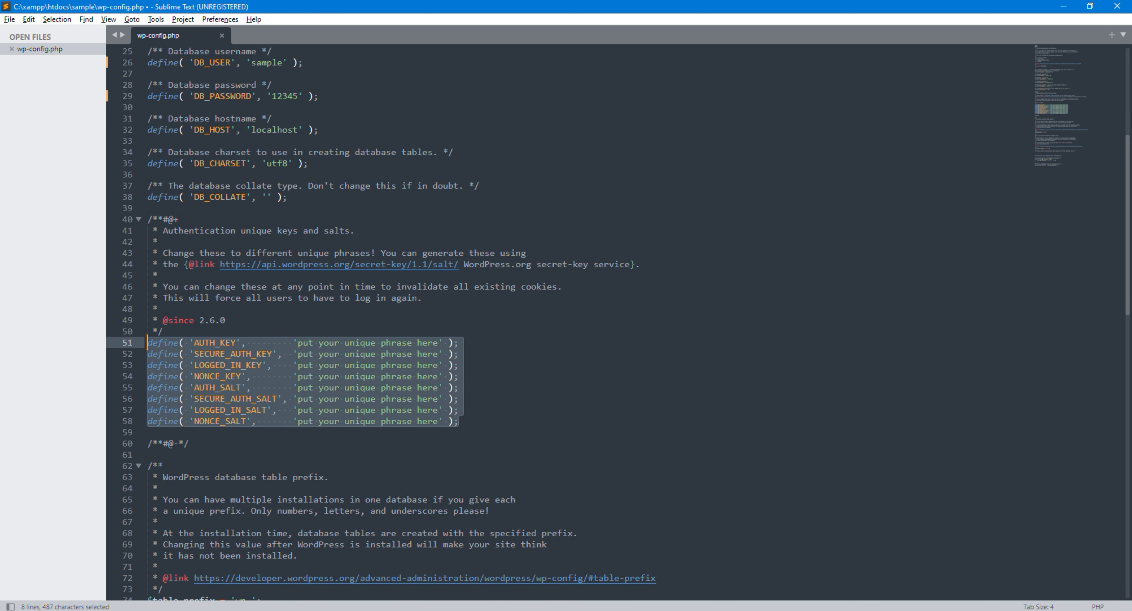
pyautogui.click(172, 331)
pyautogui.press('Return')
pyautogui.hotkey('ctrl', 's')
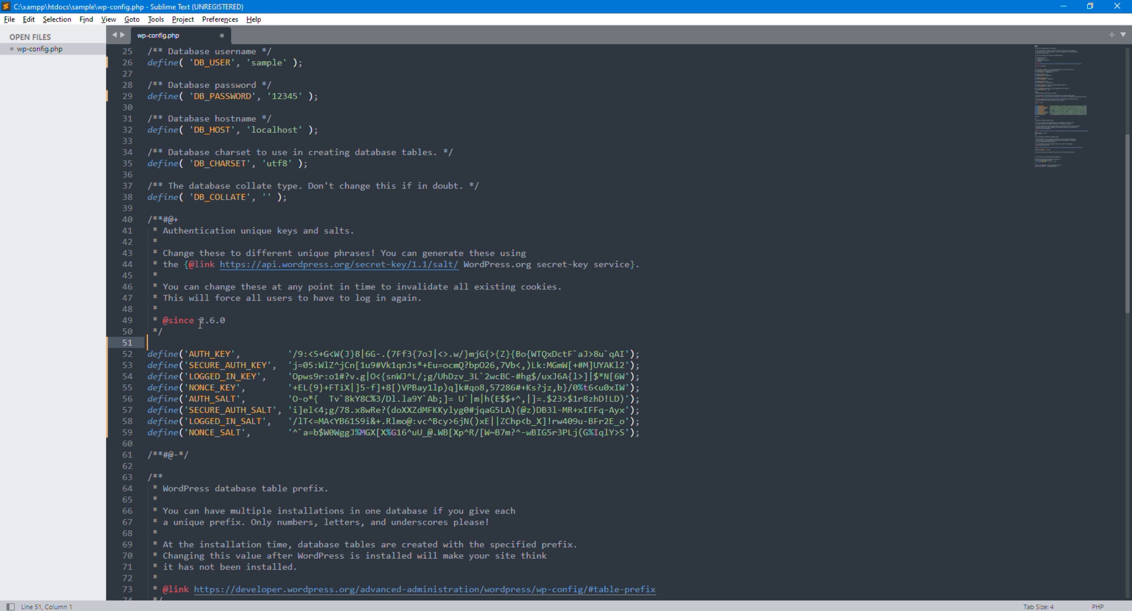
# Add a blank line above $table_prefix and select its 'wp_' value.
pyautogui.scroll(-5, 268, 309)
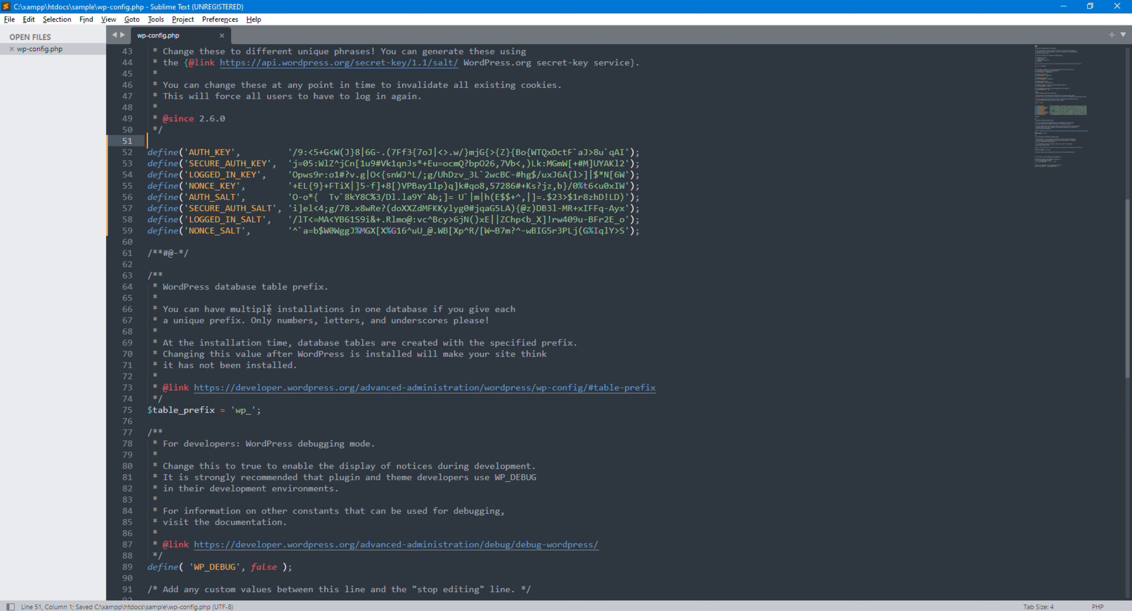
pyautogui.scroll(-2, 268, 310)
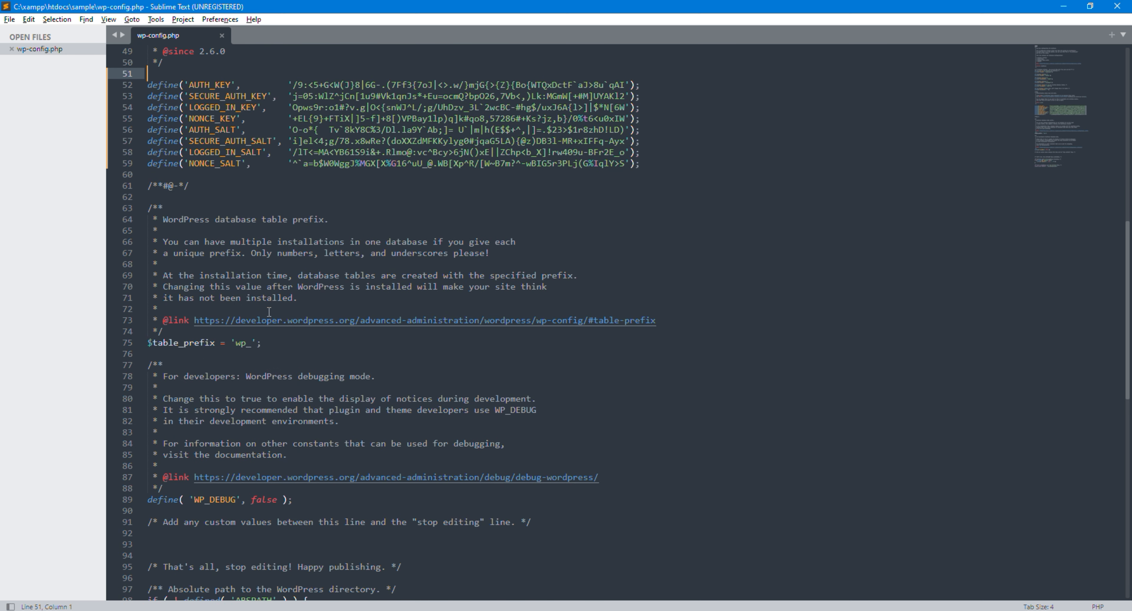
pyautogui.click(182, 331)
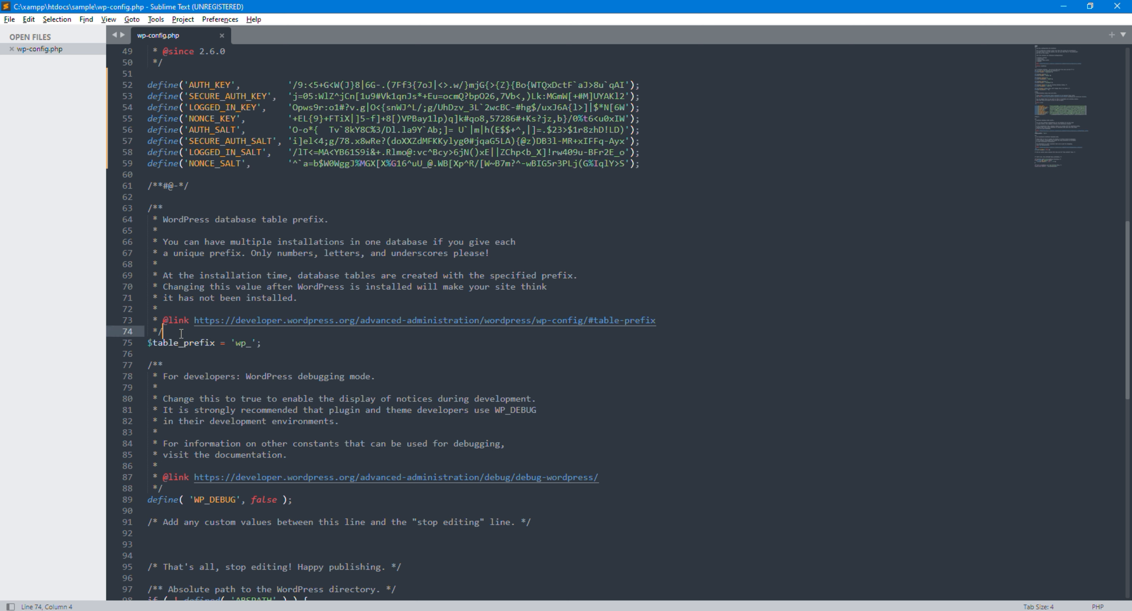
pyautogui.press('Return')
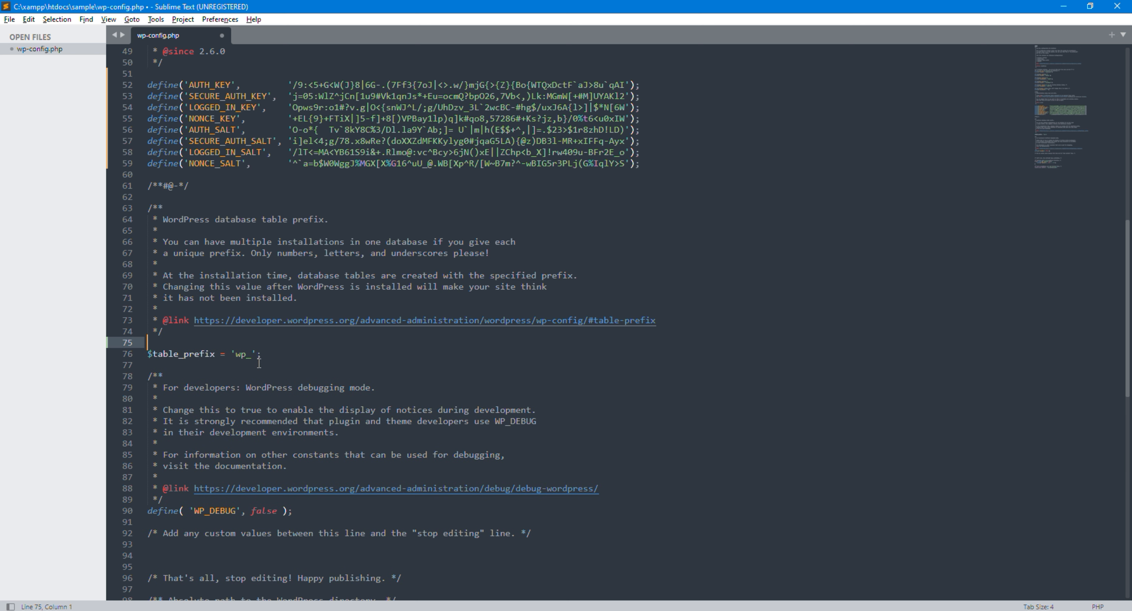
pyautogui.moveTo(236, 354); pyautogui.dragTo(251, 354)
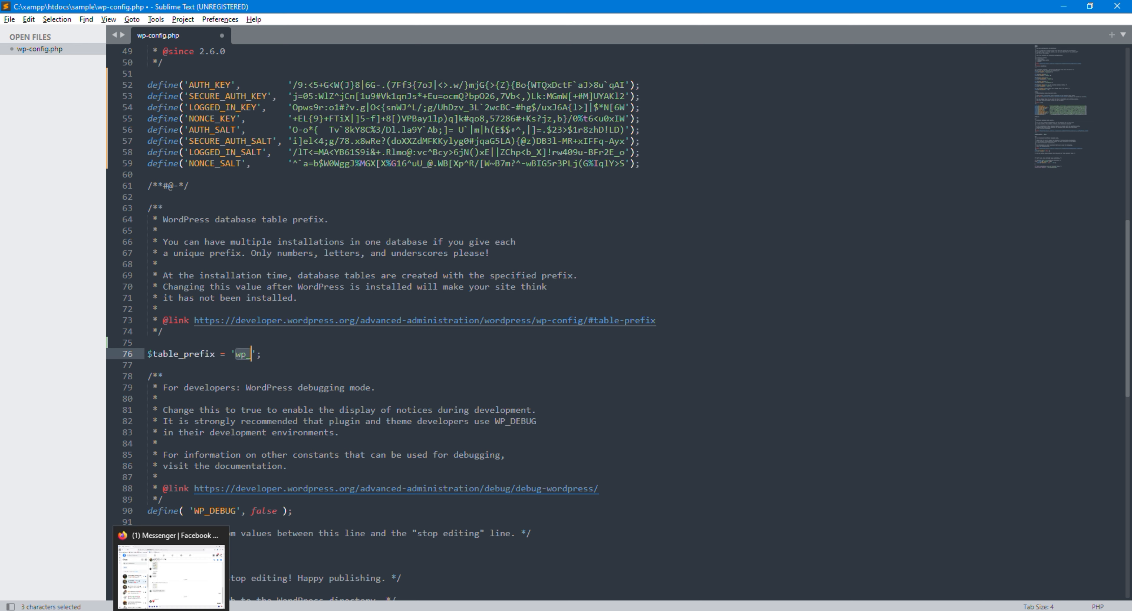
pyautogui.moveTo(99, 610)
pyautogui.moveTo(167, 610)
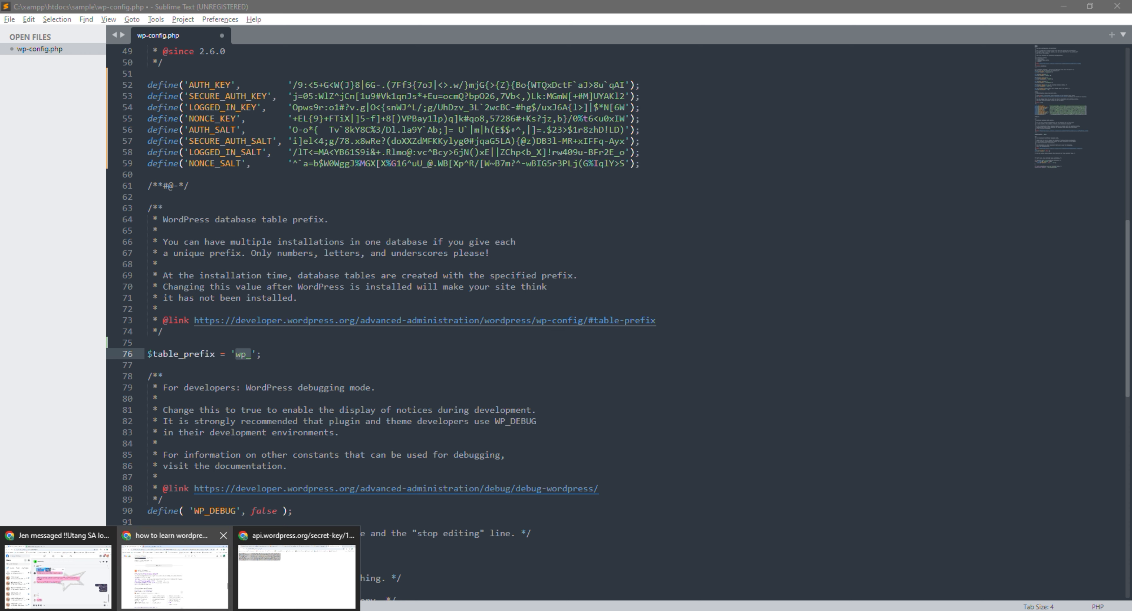
pyautogui.click(277, 593)
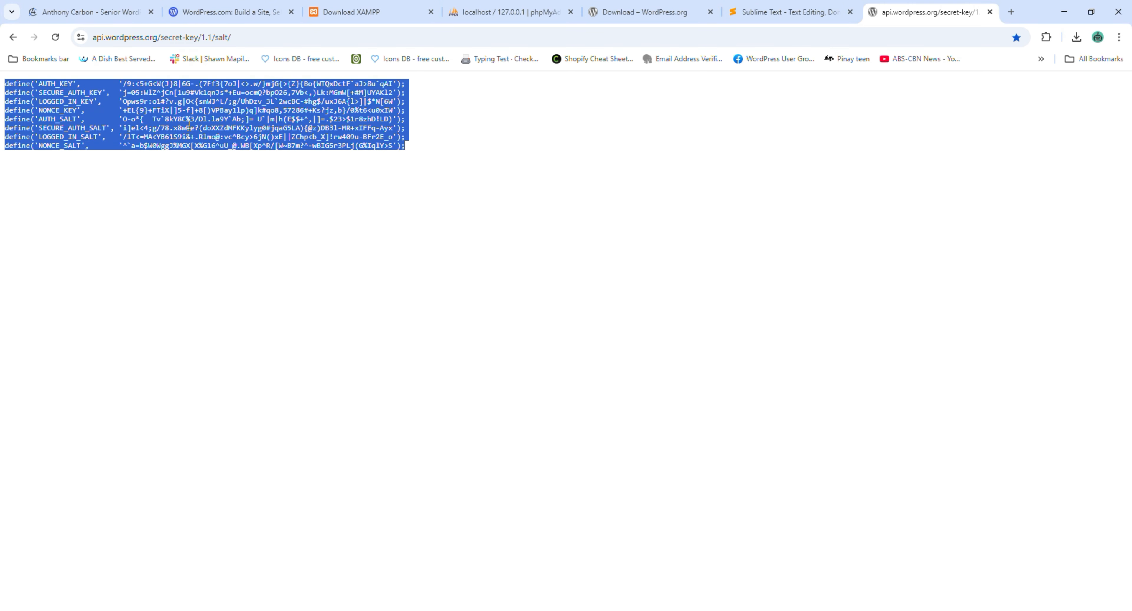
# Open the empty sample_db database in phpMyAdmin, then return to wp-config.php.
pyautogui.click(455, 12)
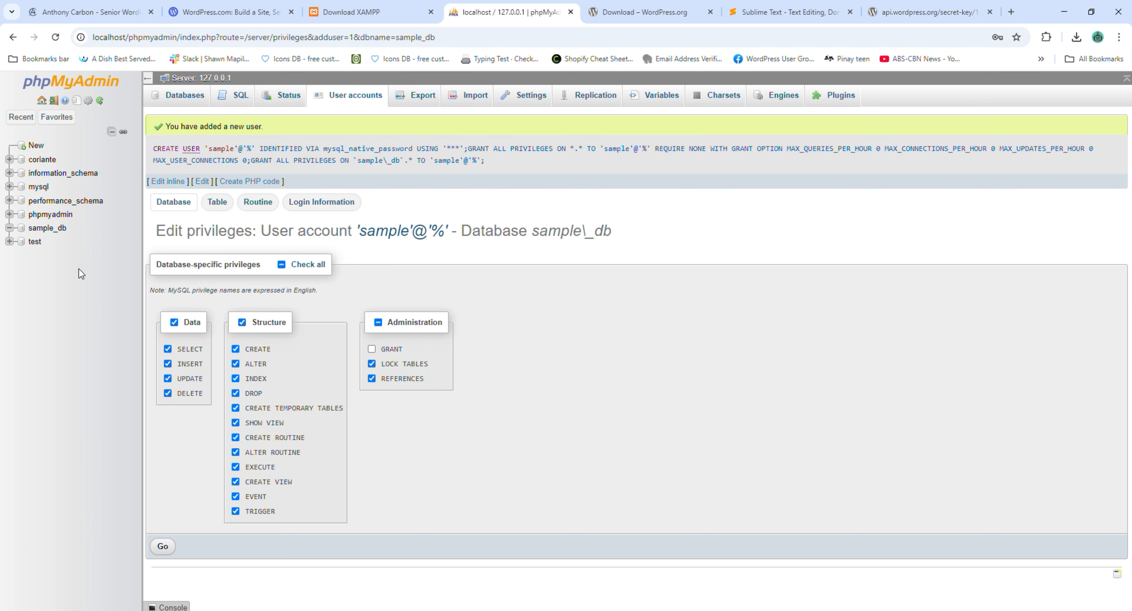
pyautogui.click(47, 228)
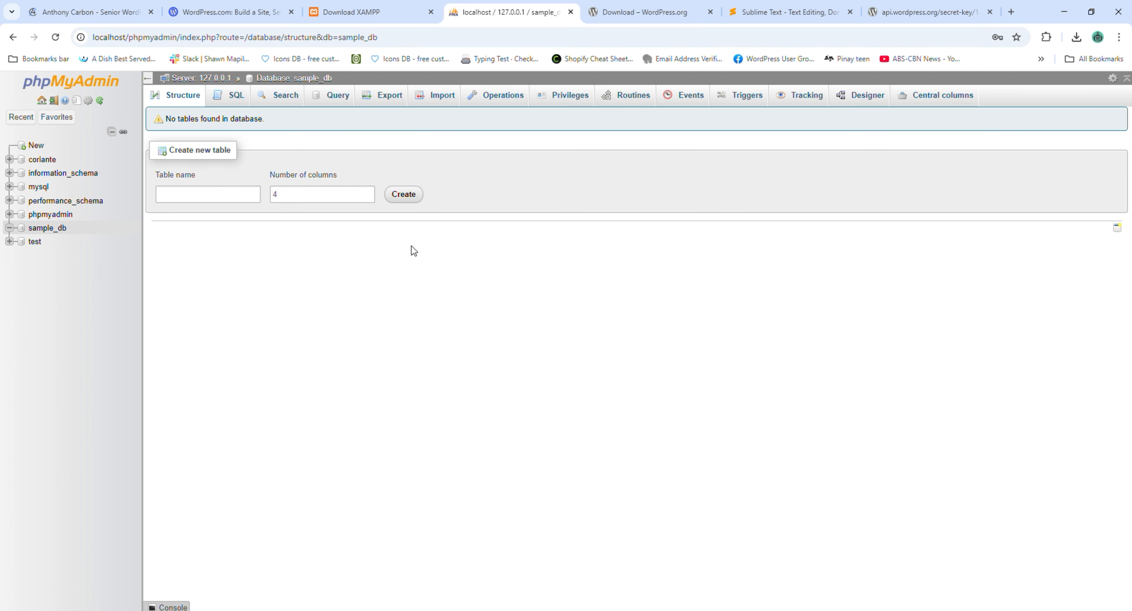
pyautogui.moveTo(381, 595)
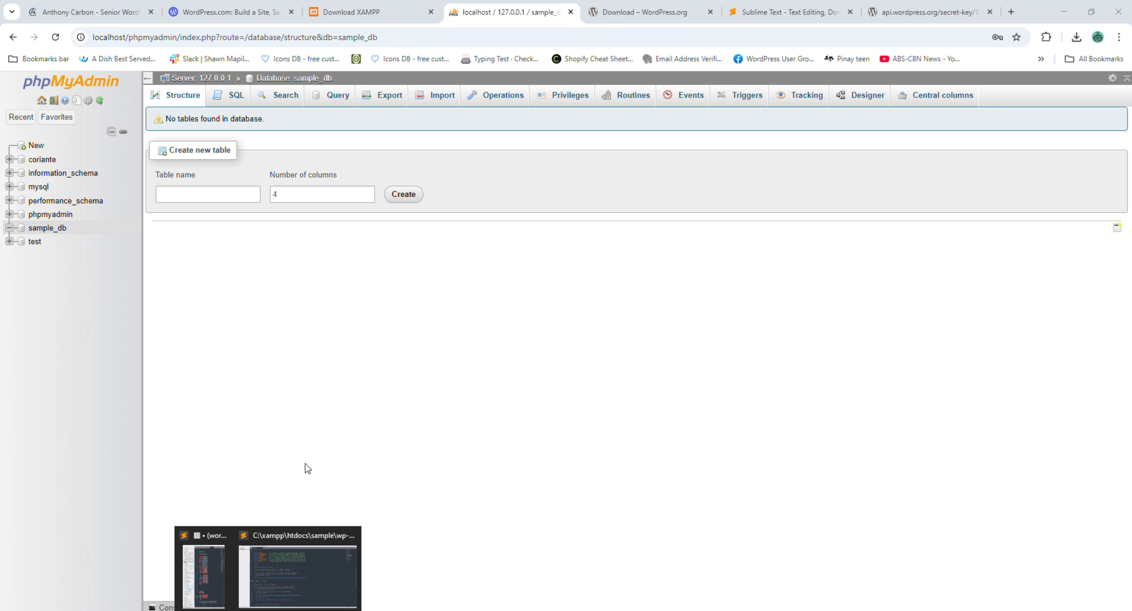
pyautogui.click(313, 596)
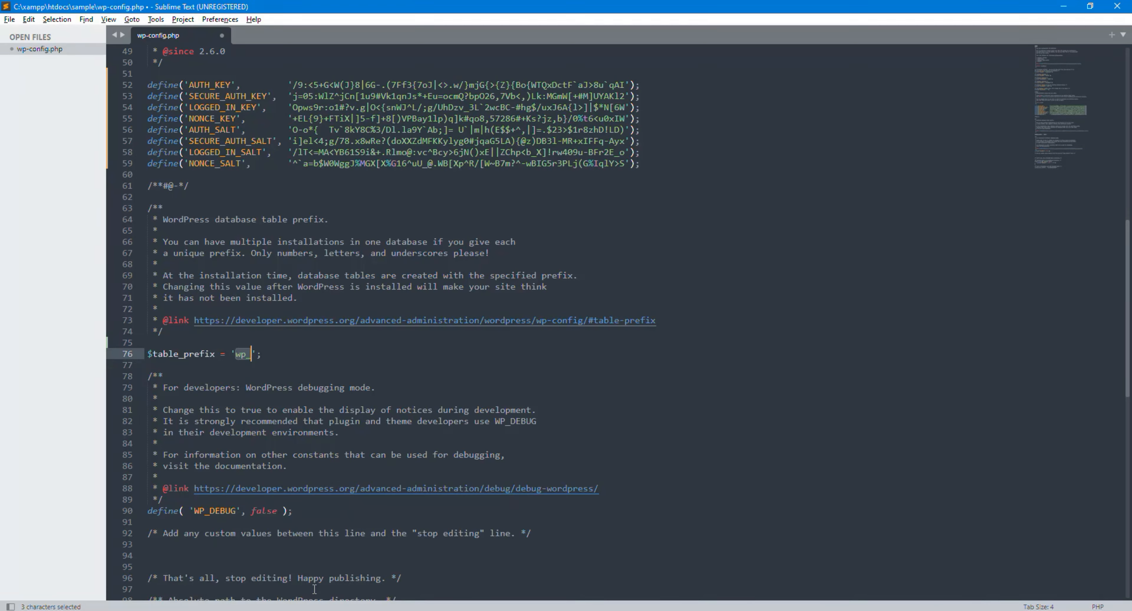
# Resave wp-config.php and check its wp_ table prefix.
pyautogui.click(210, 348)
pyautogui.scroll(-6, 236, 349)
pyautogui.scroll(8, 384, 247)
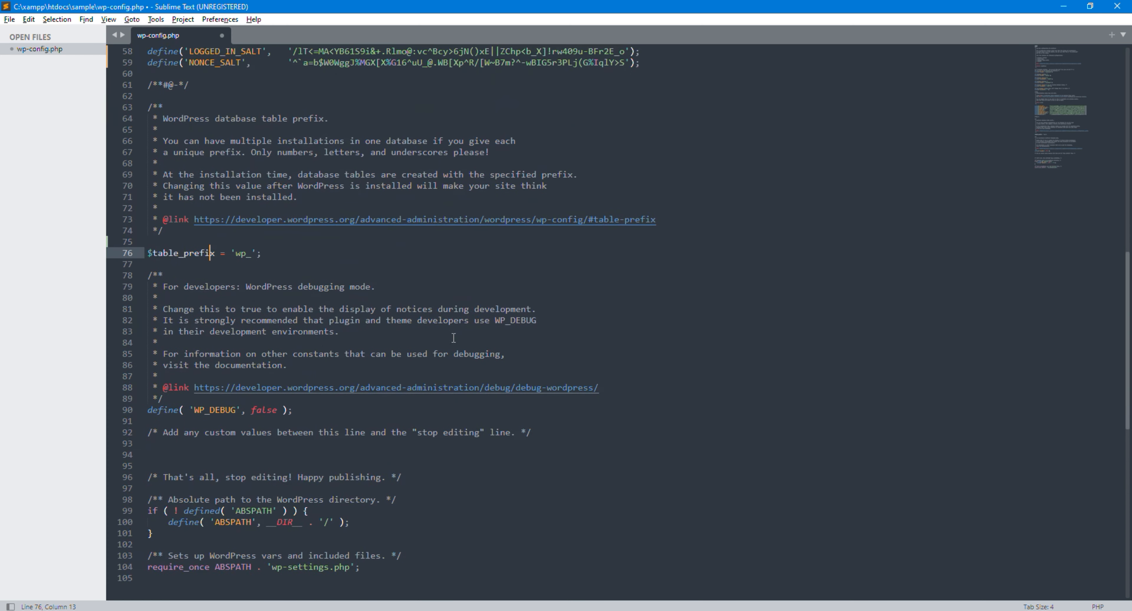
pyautogui.click(384, 247)
pyautogui.hotkey('ctrl', 's')
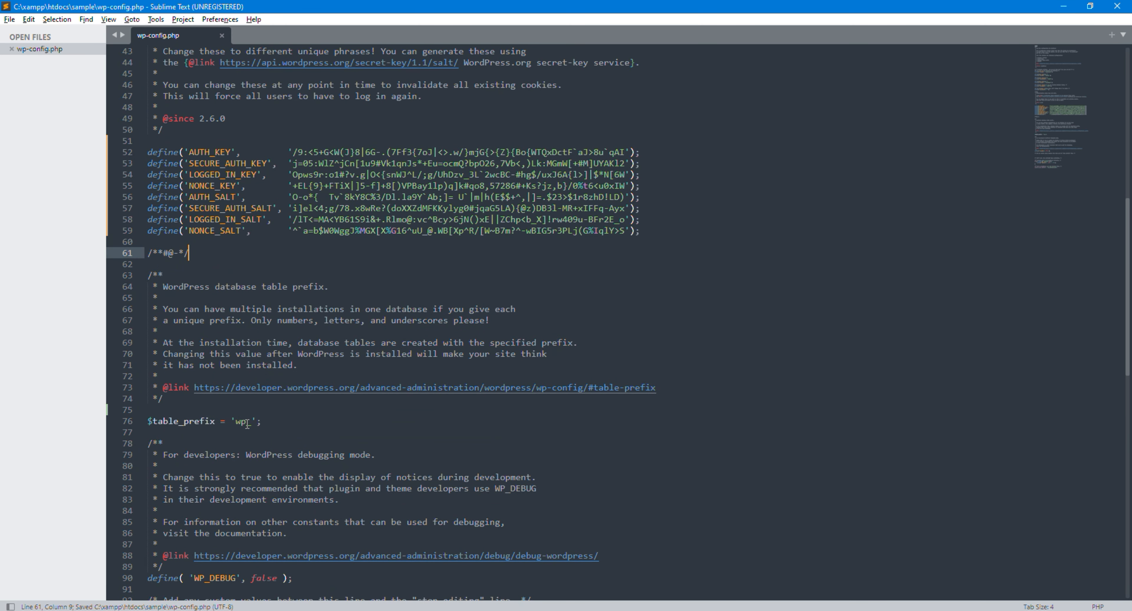
pyautogui.click(247, 422)
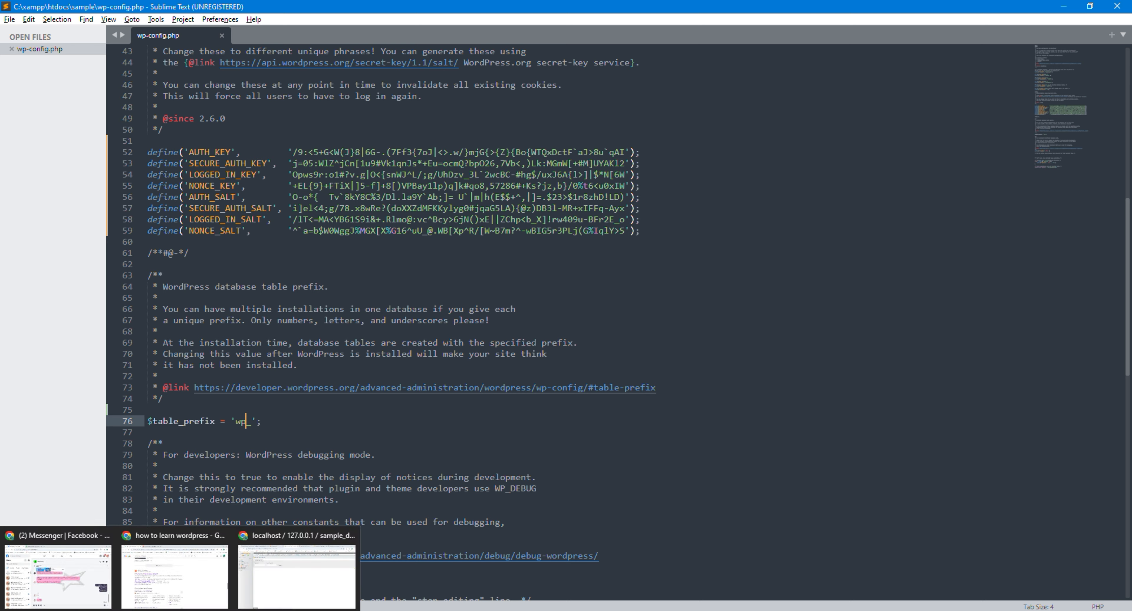
pyautogui.click(291, 578)
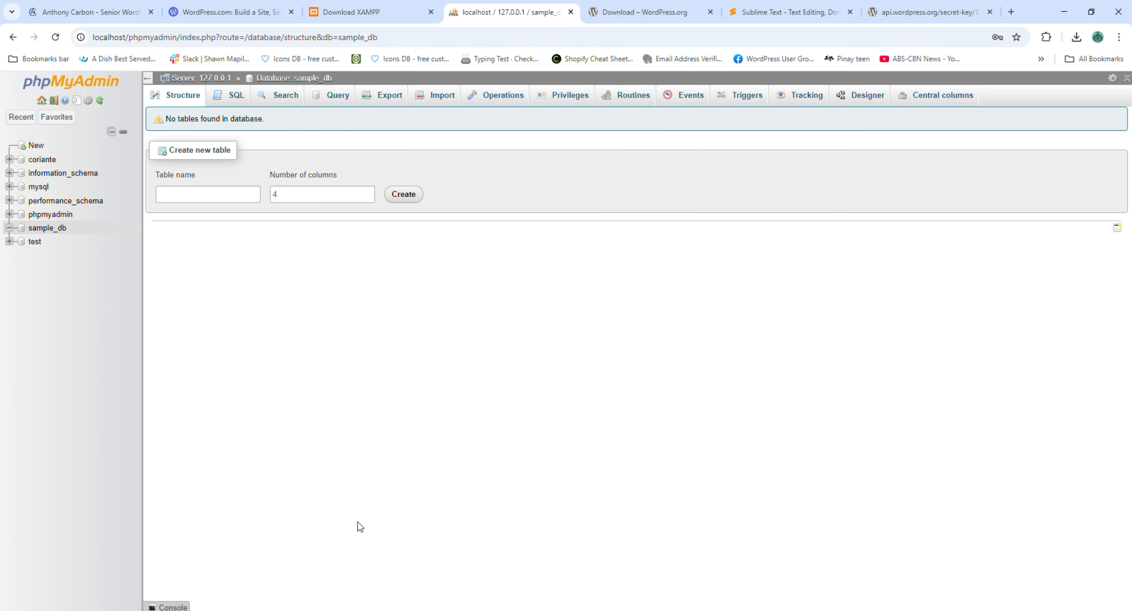
# Verify the folder path ends in C:\xampp\htdocs\sample, then return to sample_db in phpMyAdmin.
pyautogui.moveTo(244, 608)
pyautogui.click(186, 576)
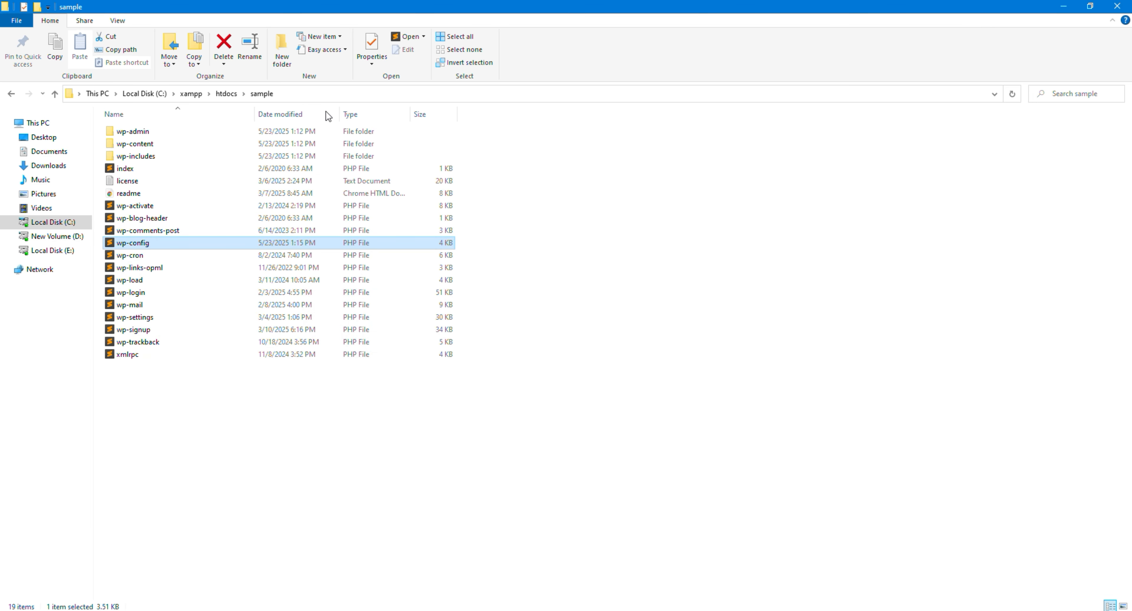
pyautogui.click(298, 98)
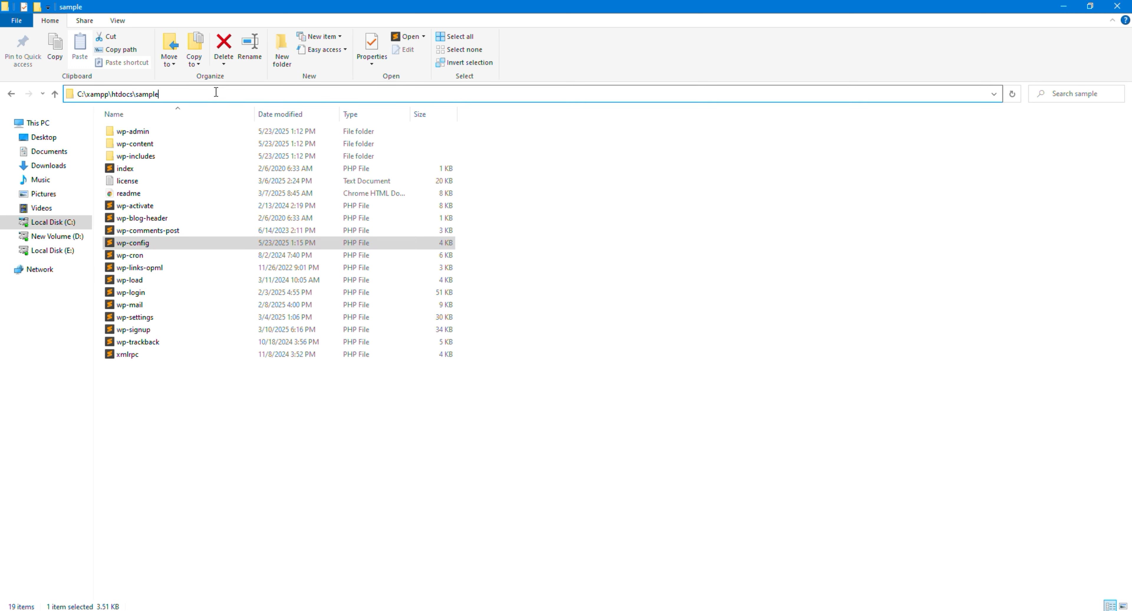
pyautogui.moveTo(137, 94); pyautogui.dragTo(202, 96)
pyautogui.moveTo(180, 609)
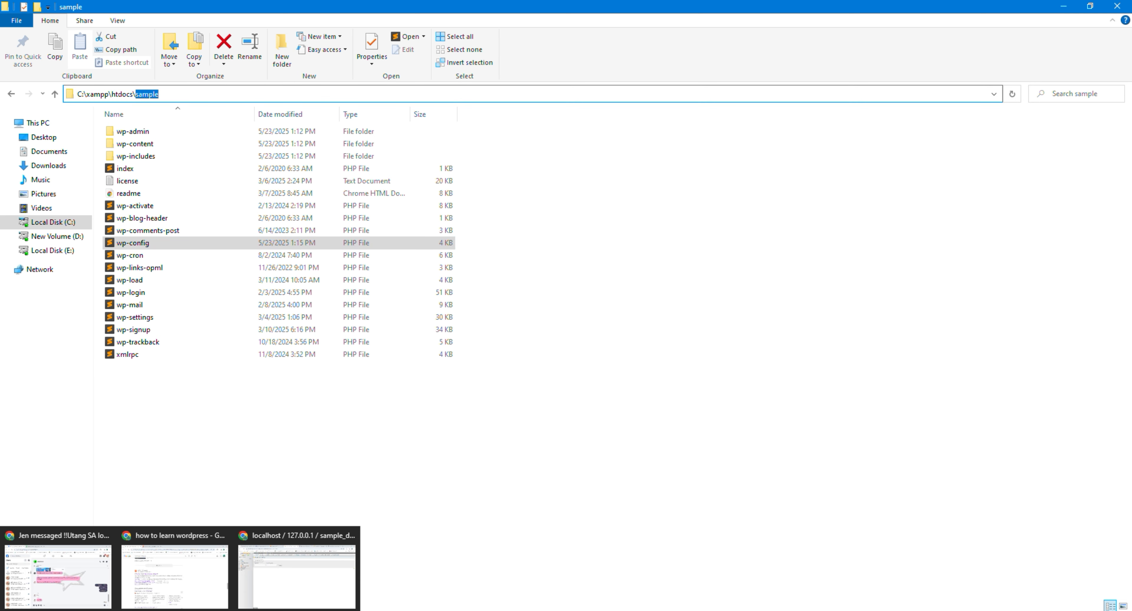
pyautogui.click(357, 577)
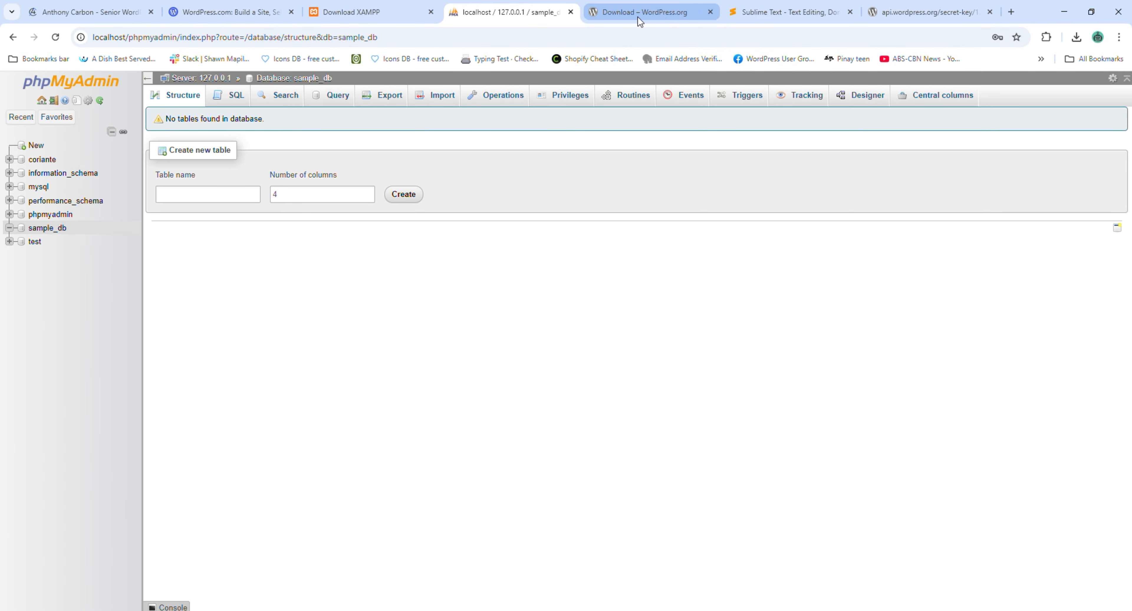
# Load localhost/sample in a new browser tab.
pyautogui.click(1011, 12)
pyautogui.write('loca')
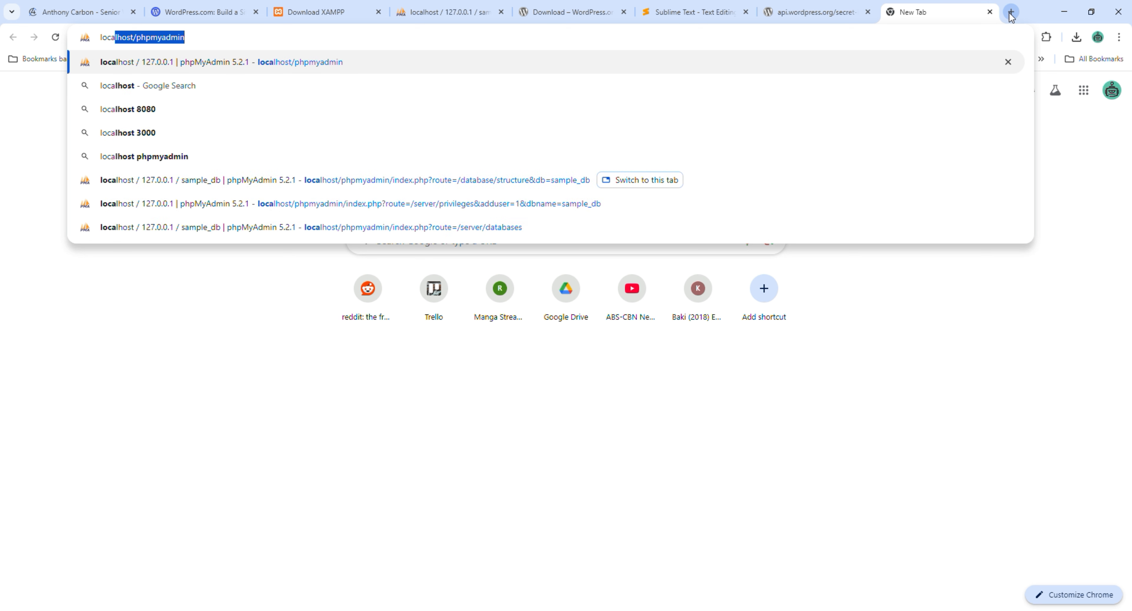
pyautogui.write('lhost/')
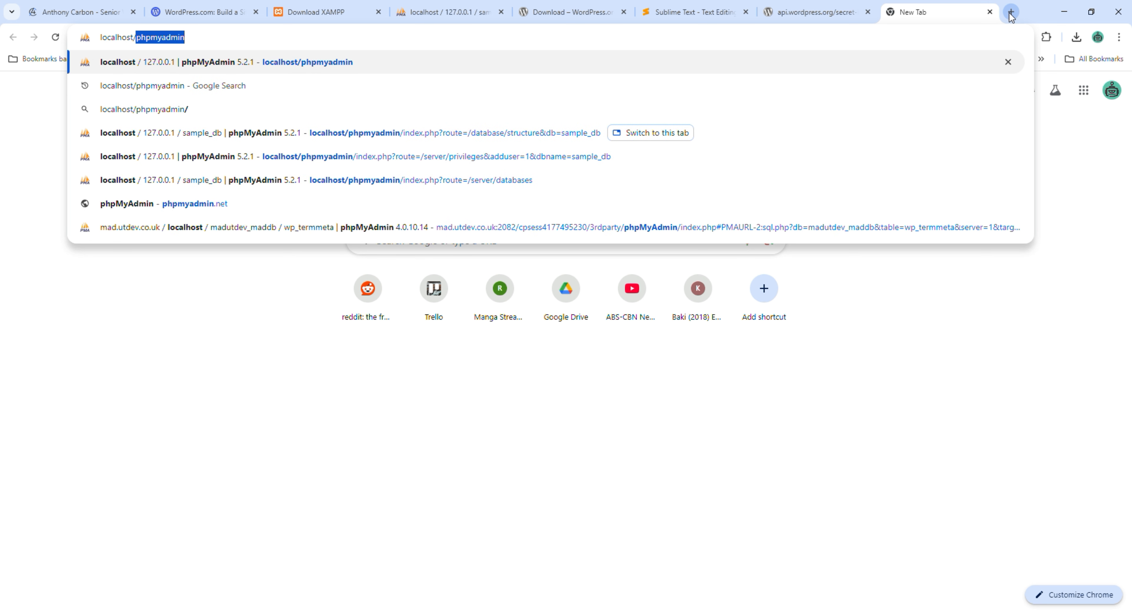
pyautogui.press('BackSpace')
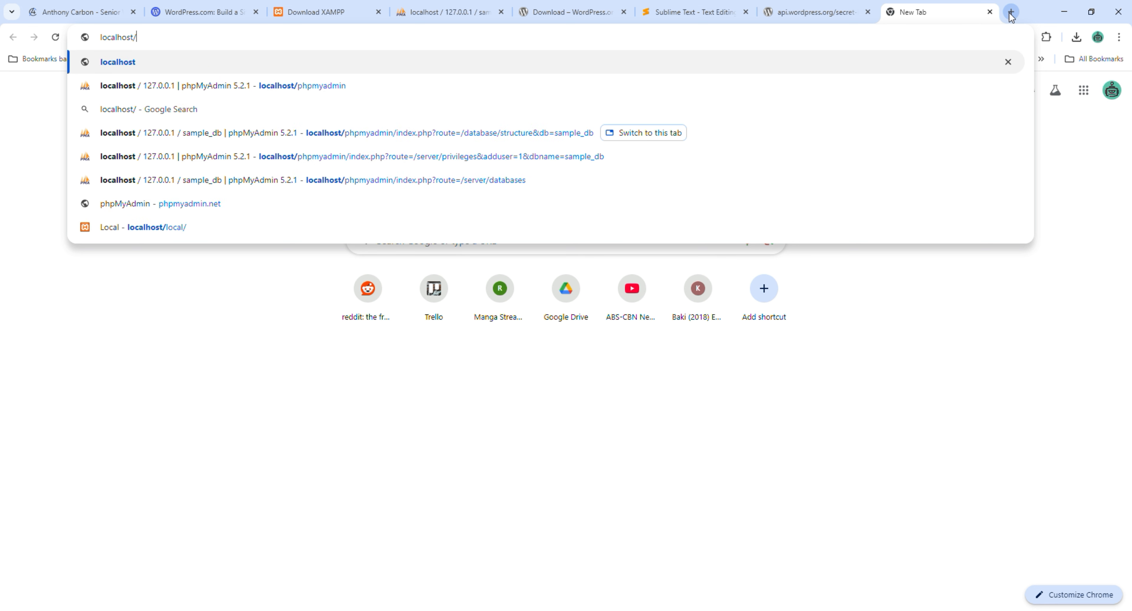
pyautogui.write('sample')
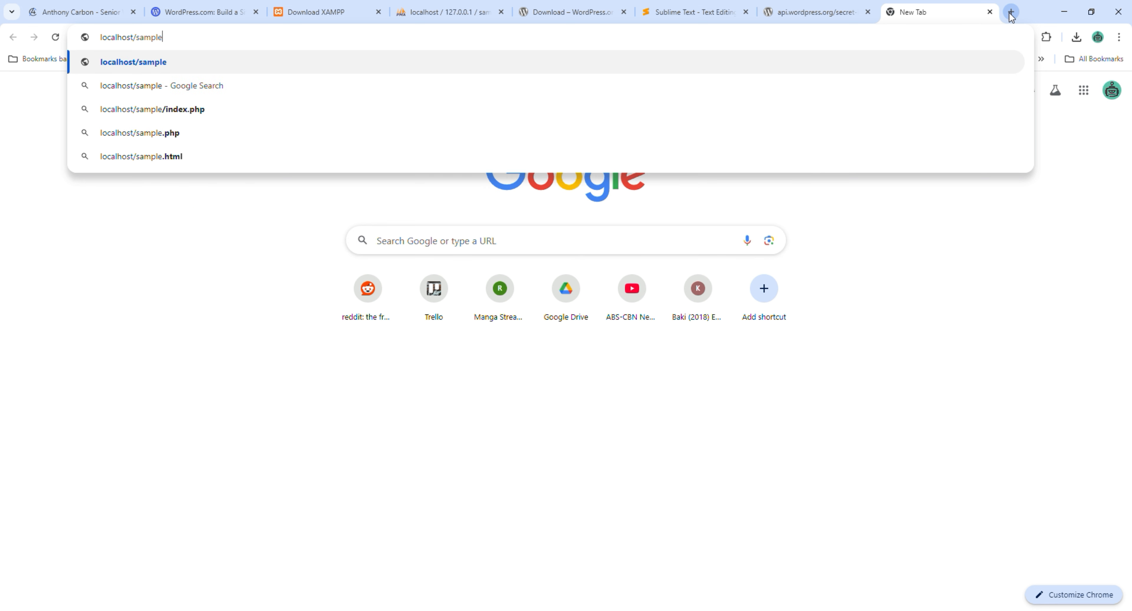
pyautogui.press('Return')
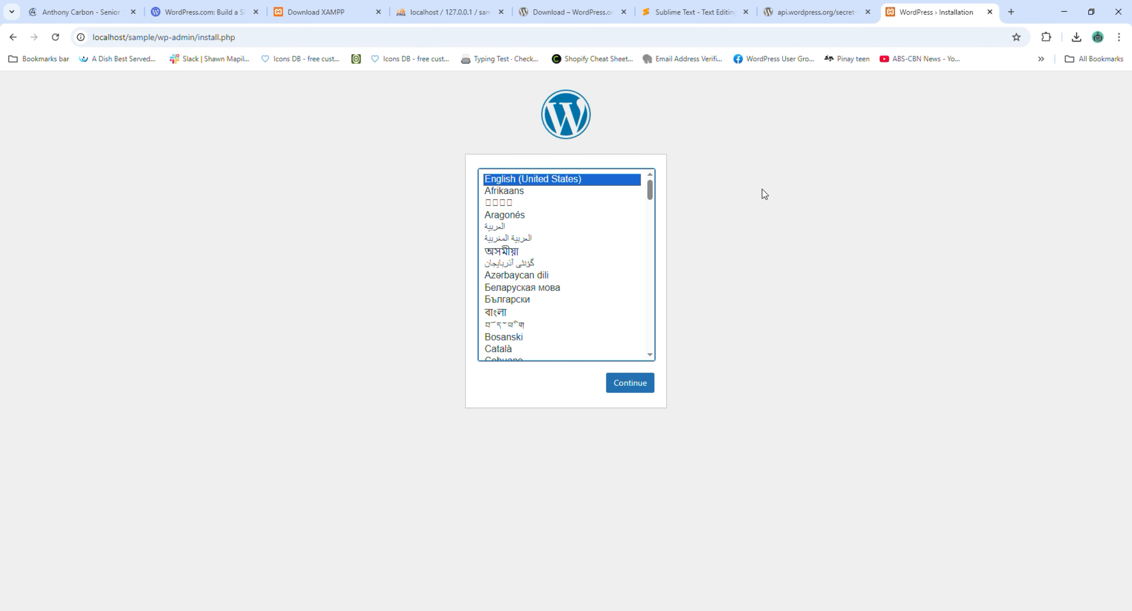
# Keep English (United States) as the installer language and continue.
pyautogui.click(757, 191)
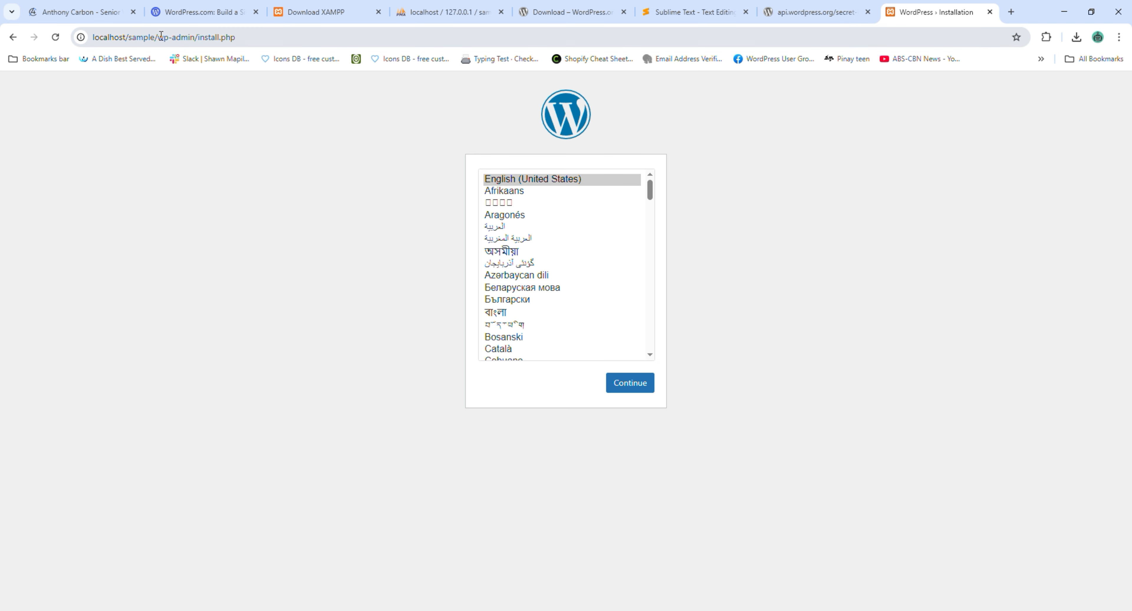
pyautogui.click(137, 36)
pyautogui.doubleClick(138, 36)
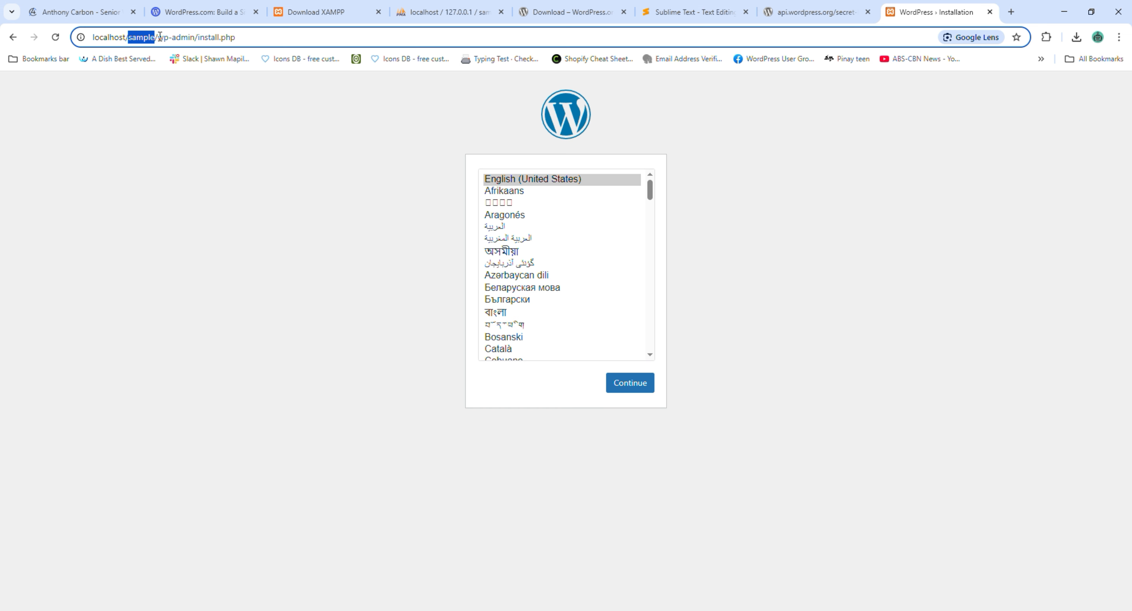
pyautogui.moveTo(158, 37); pyautogui.dragTo(197, 37)
pyautogui.click(837, 257)
pyautogui.click(608, 186)
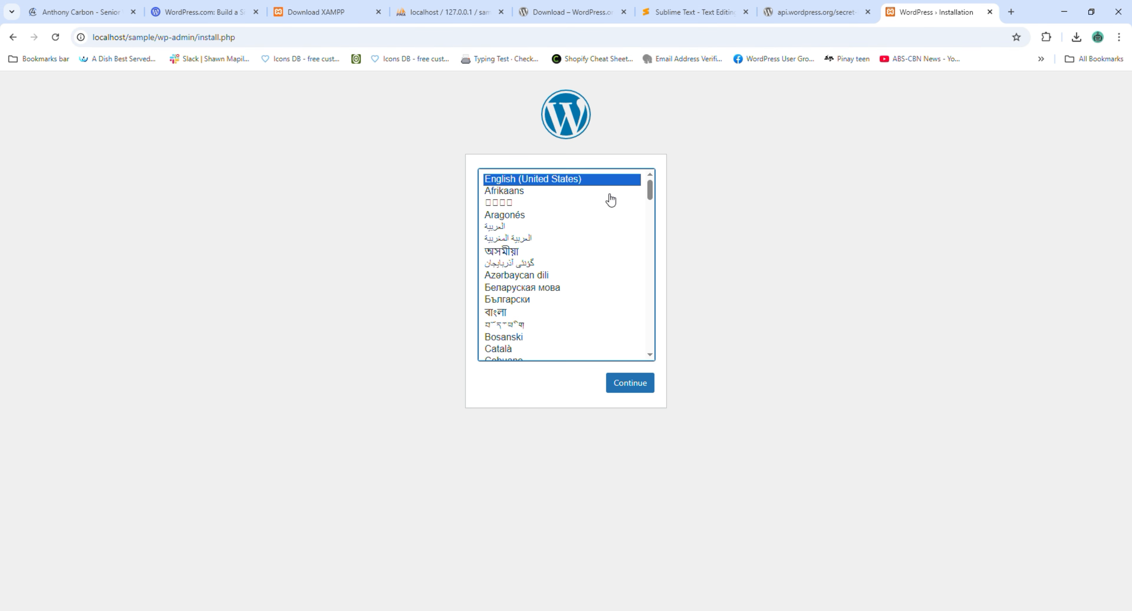
pyautogui.click(626, 391)
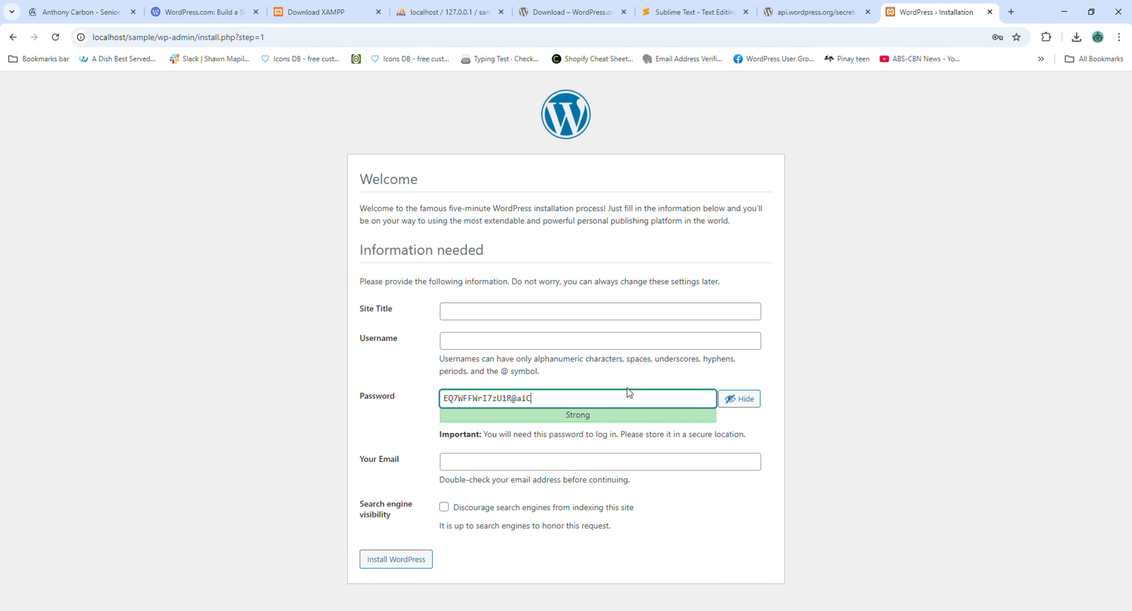
# Enter the site title 'Sample Website' and the username 'admin'.
pyautogui.click(468, 314)
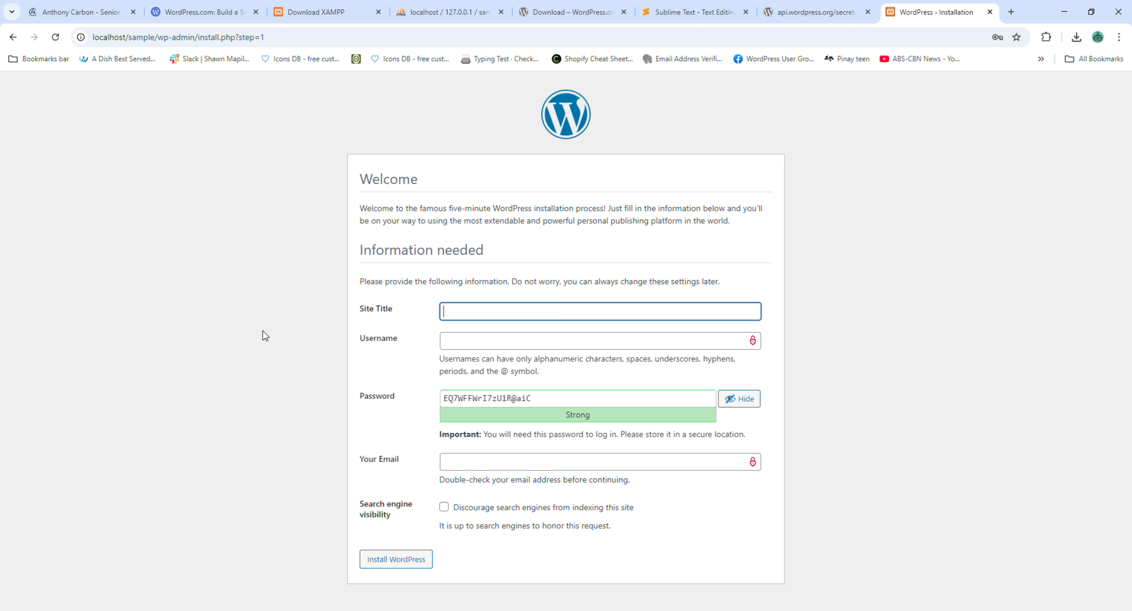
pyautogui.write('Sample Website')
pyautogui.press('Tab')
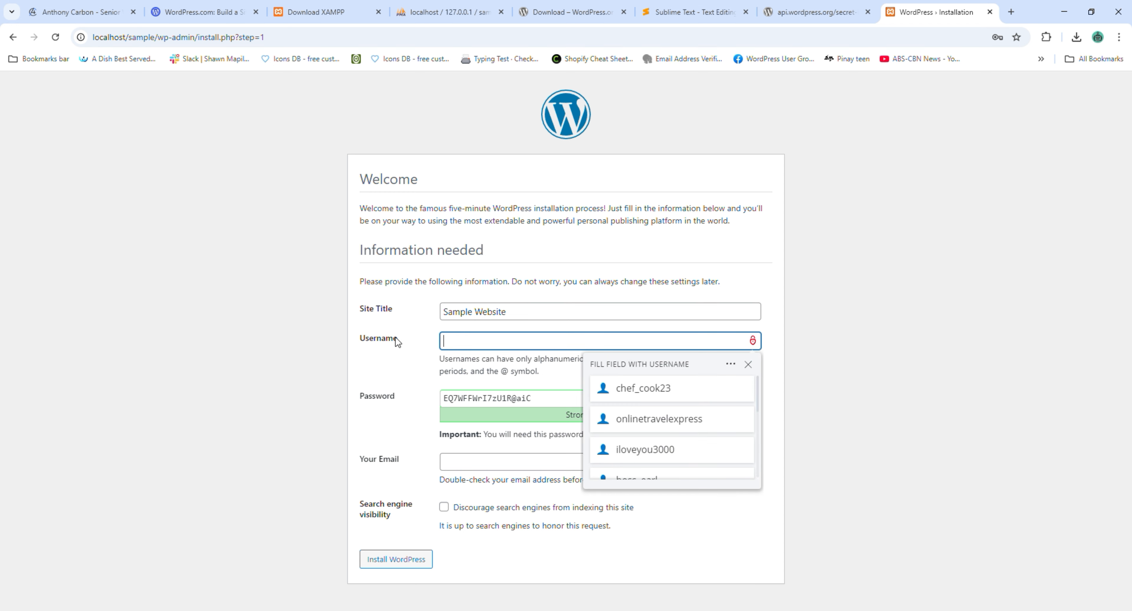
pyautogui.press('Escape')
pyautogui.click(484, 342)
pyautogui.write('admin')
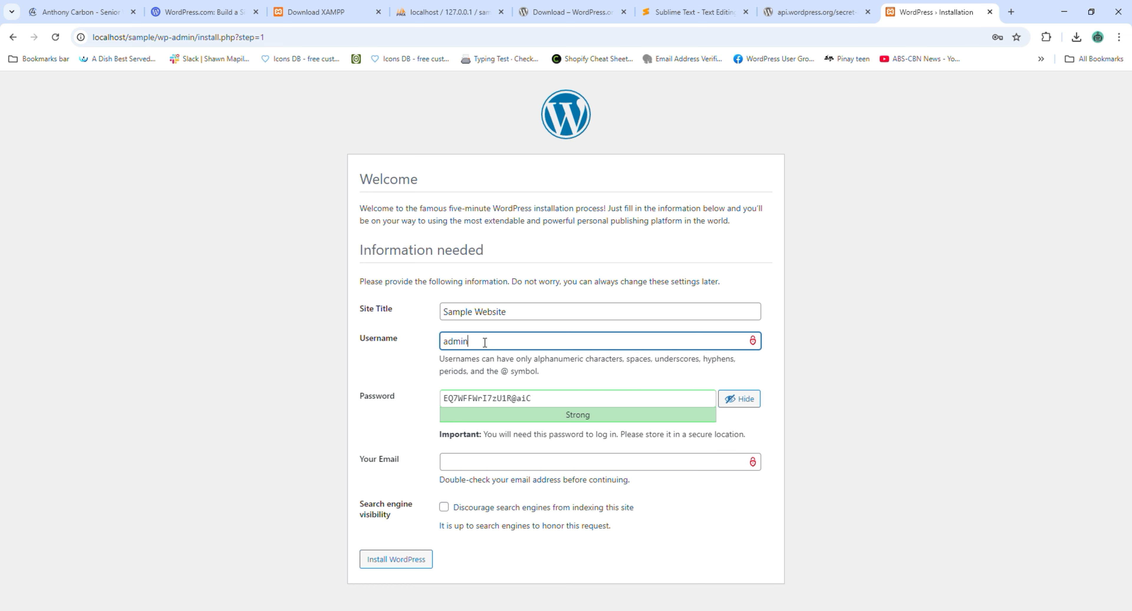
# Replace the suggested password with a weak one and confirm its use.
pyautogui.press('Tab')
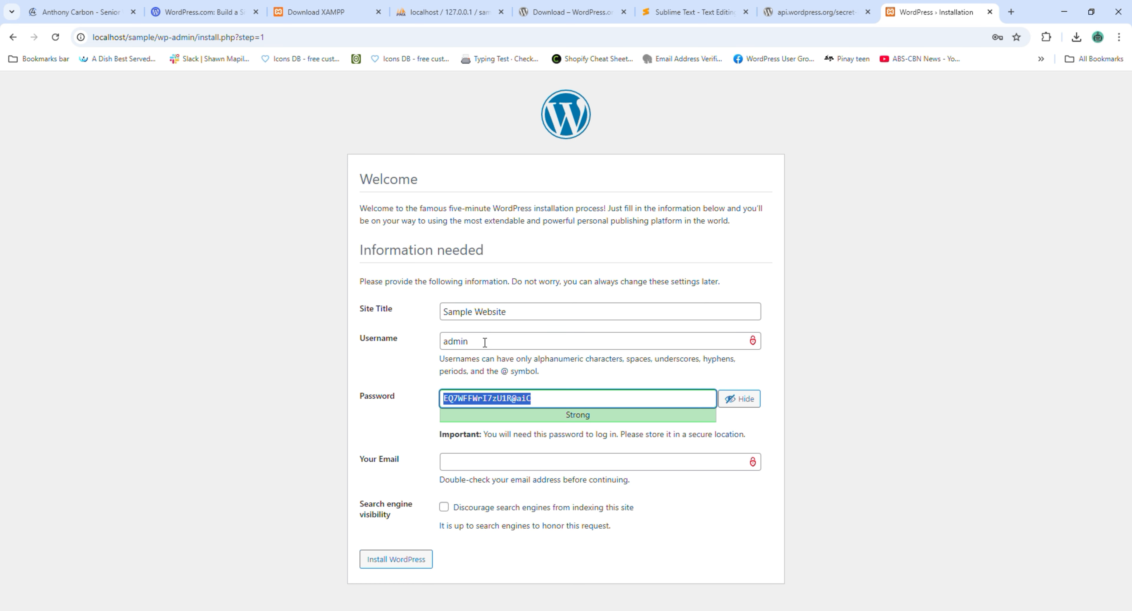
pyautogui.write('12345')
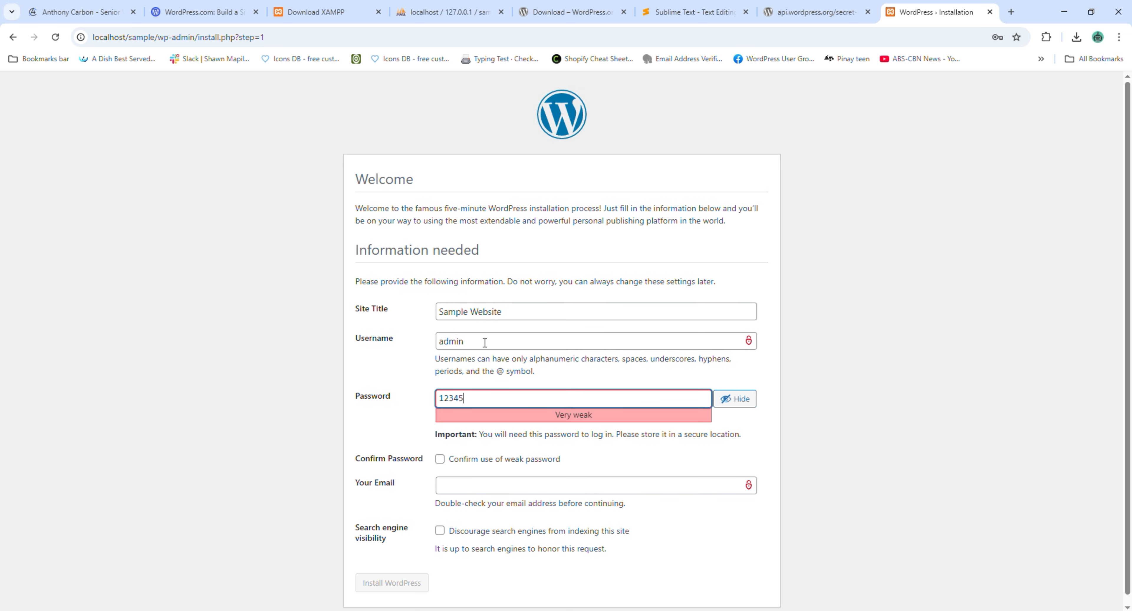
pyautogui.click(412, 351)
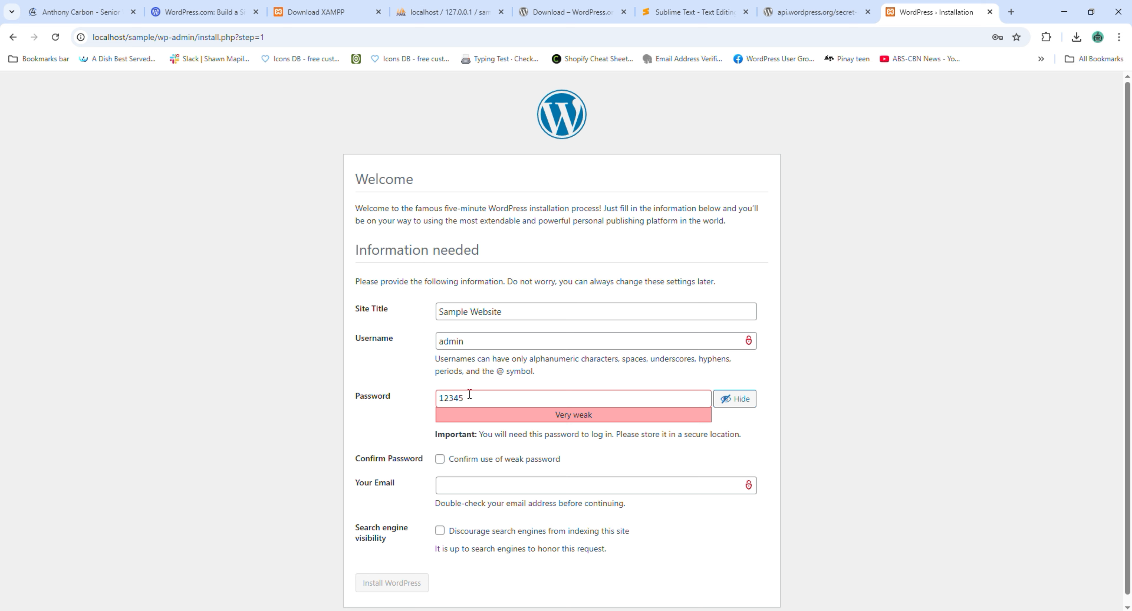
pyautogui.moveTo(469, 398); pyautogui.dragTo(430, 401)
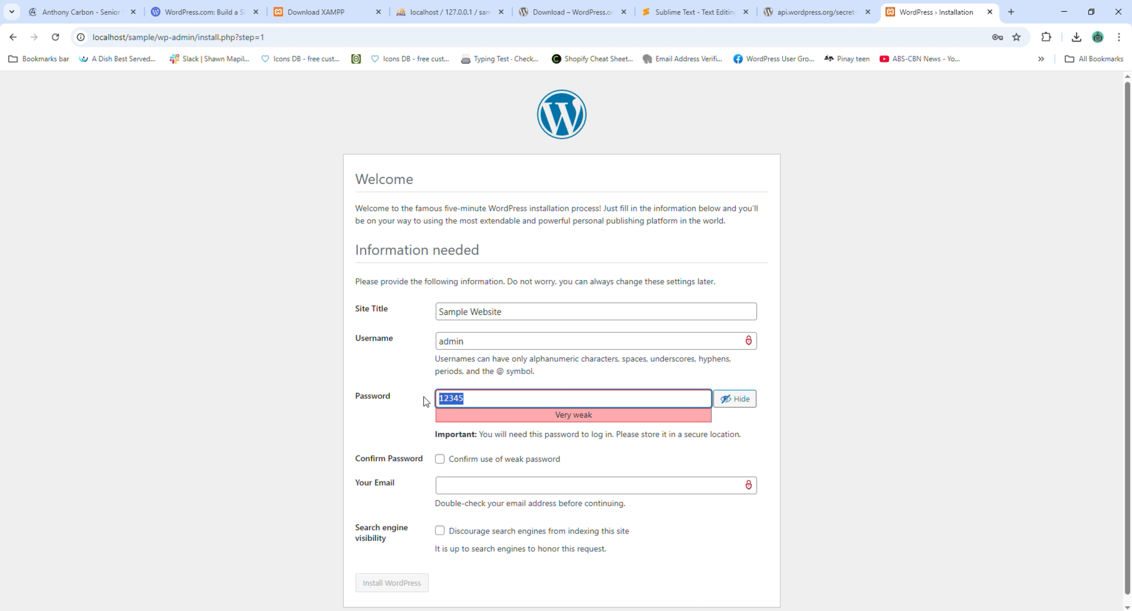
pyautogui.click(461, 457)
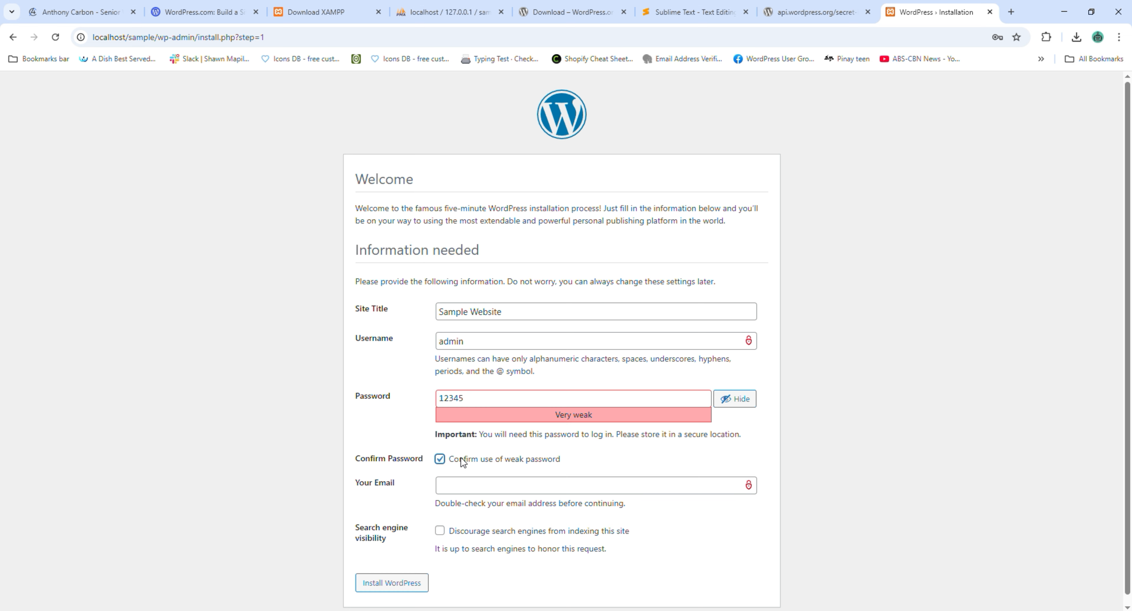
# Fill in the administrator's e-mail address.
pyautogui.click(466, 487)
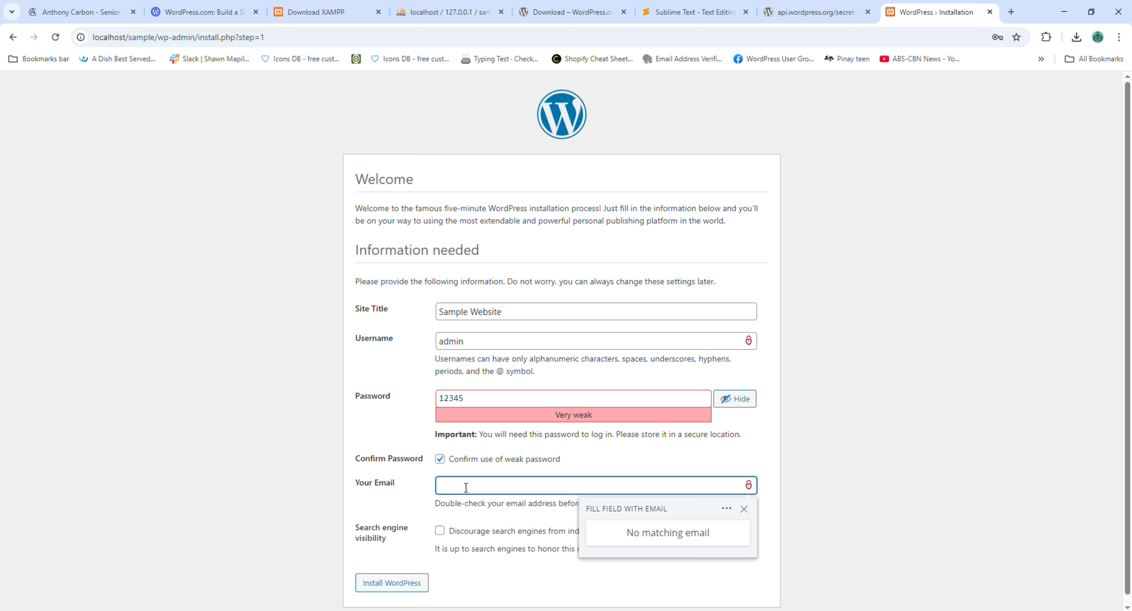
pyautogui.write('an')
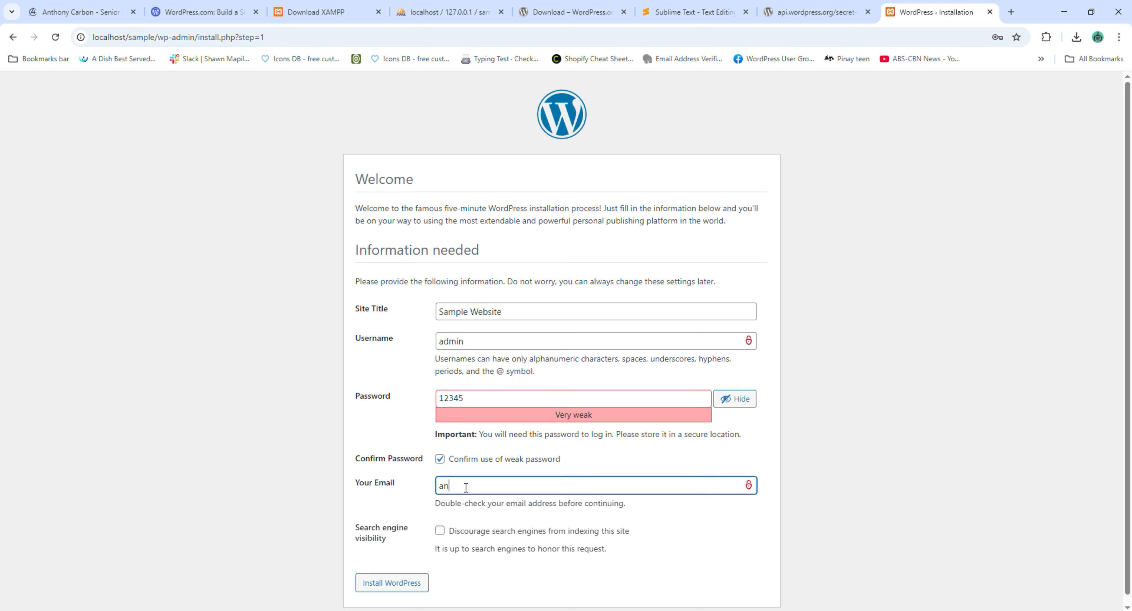
pyautogui.press('BackSpace')
pyautogui.press('BackSpace')
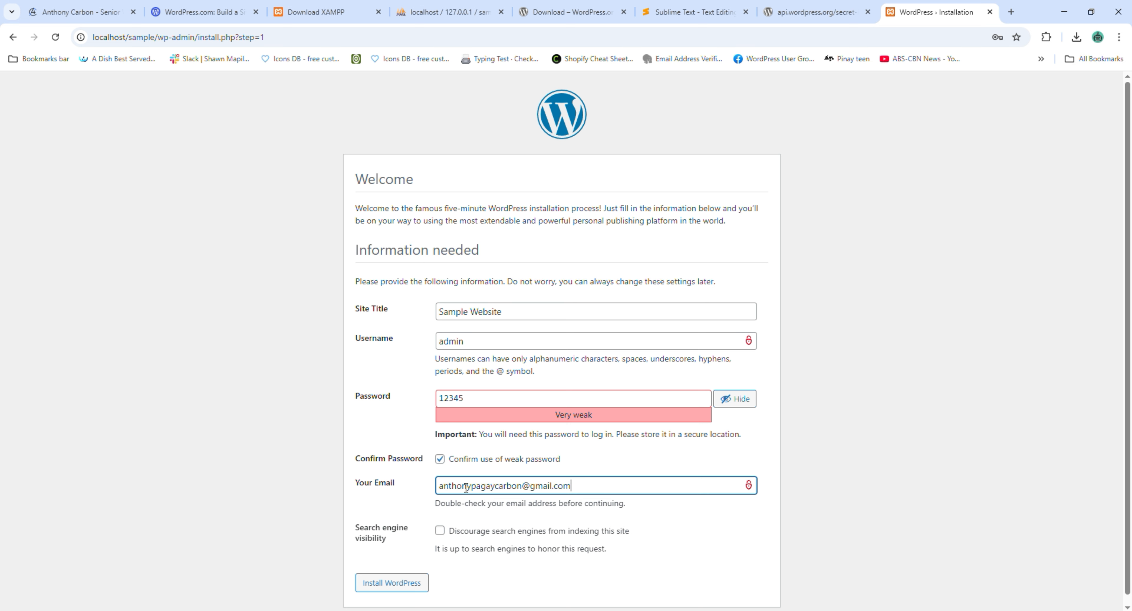
pyautogui.scroll(-1, 435, 441)
pyautogui.click(353, 432)
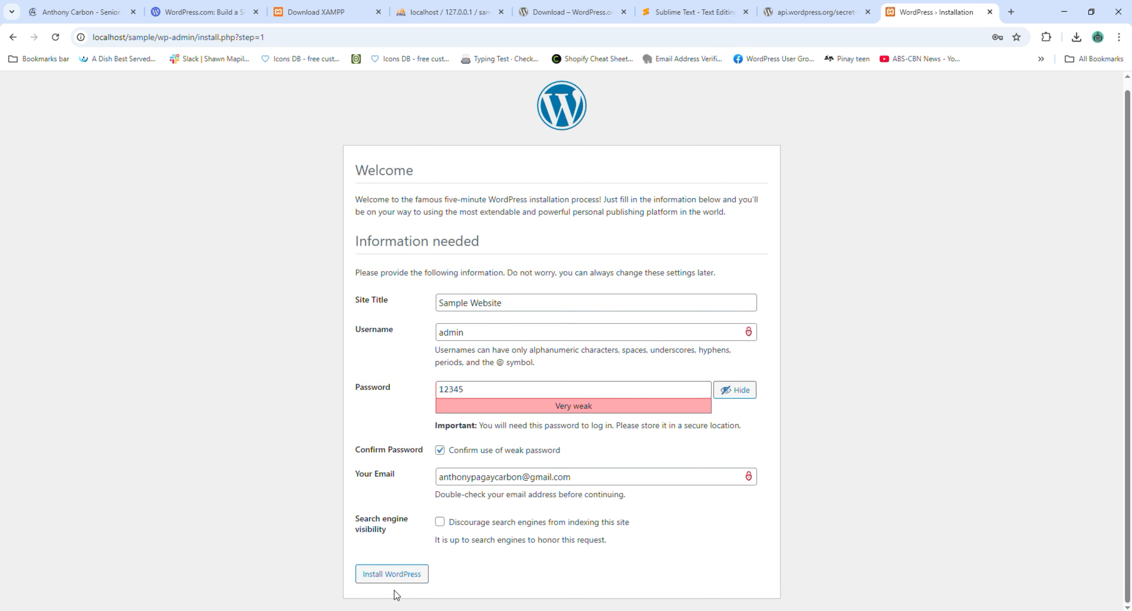
# Install WordPress with these details and proceed to the login page.
pyautogui.click(390, 574)
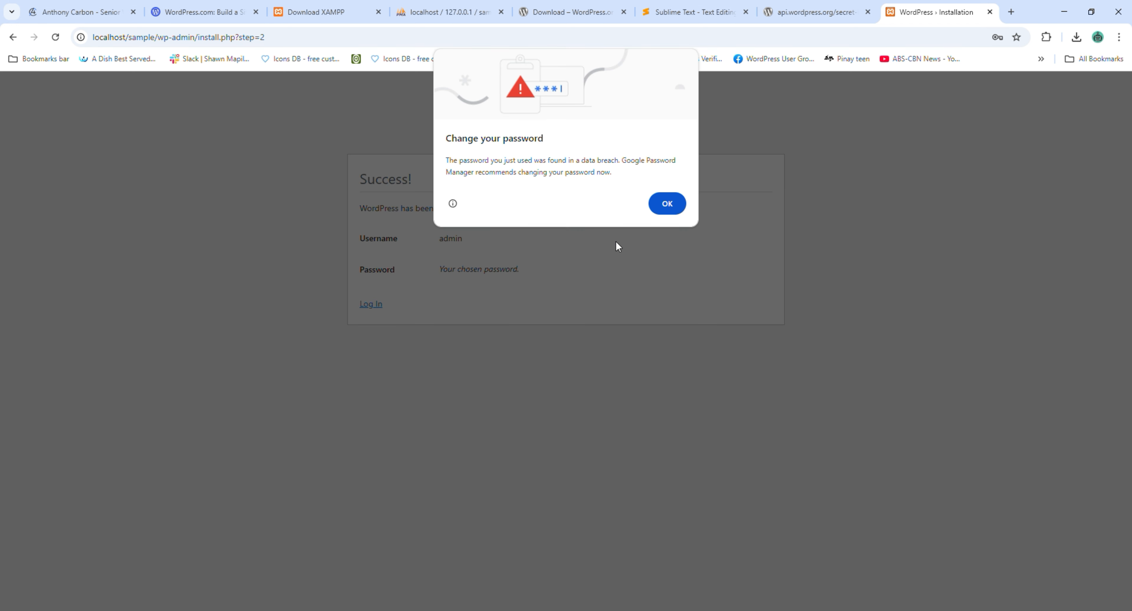
pyautogui.click(667, 204)
pyautogui.click(374, 305)
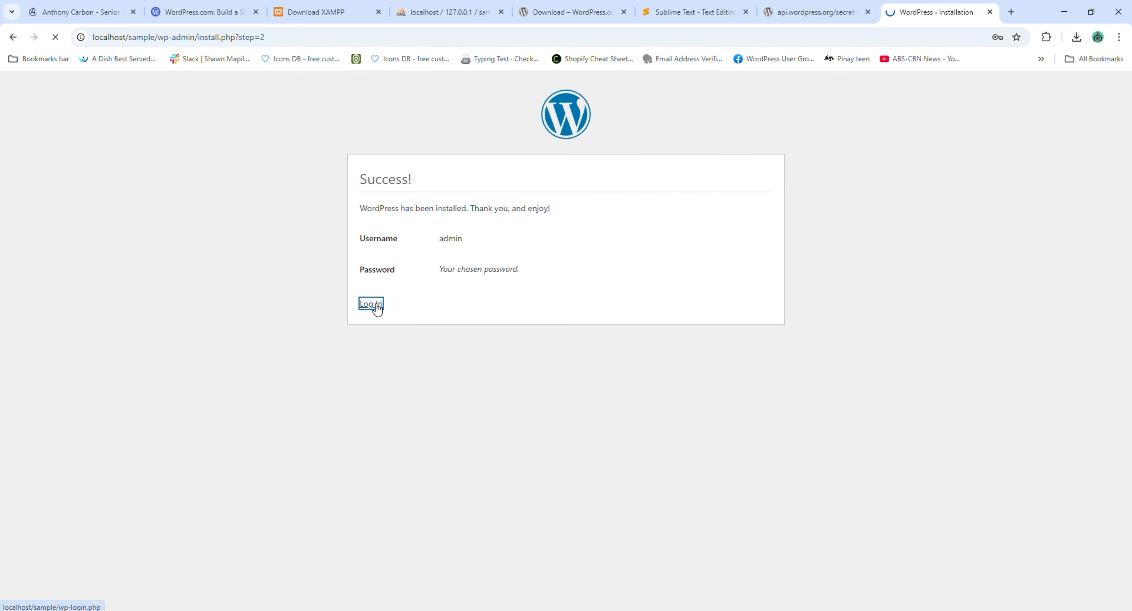
# Log in with username 'admin' and the account password.
pyautogui.click(546, 232)
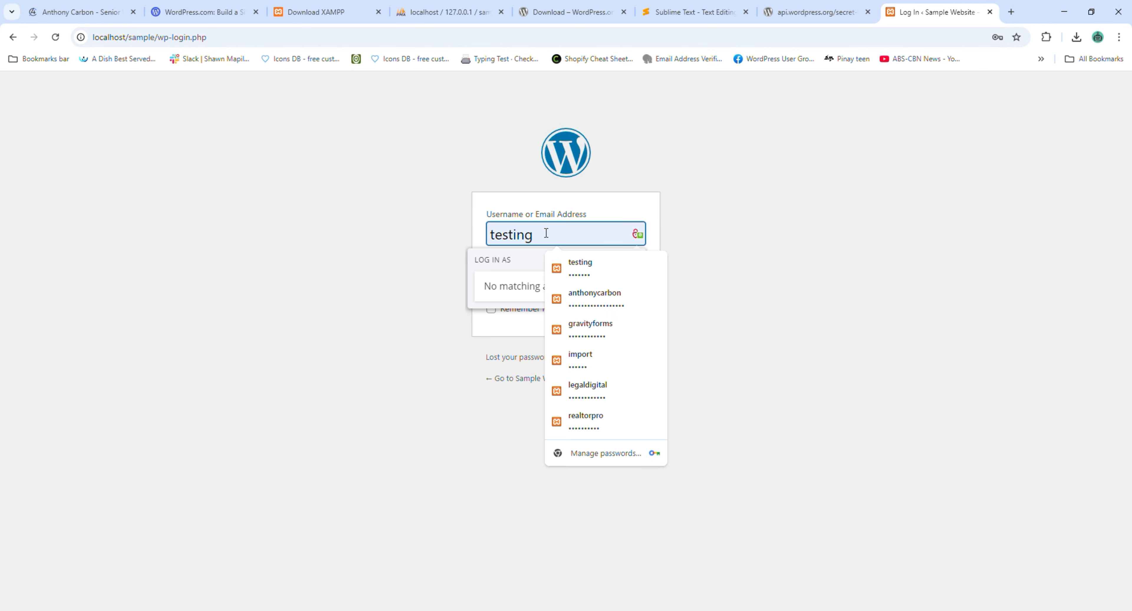
pyautogui.doubleClick(545, 233)
pyautogui.write('admin')
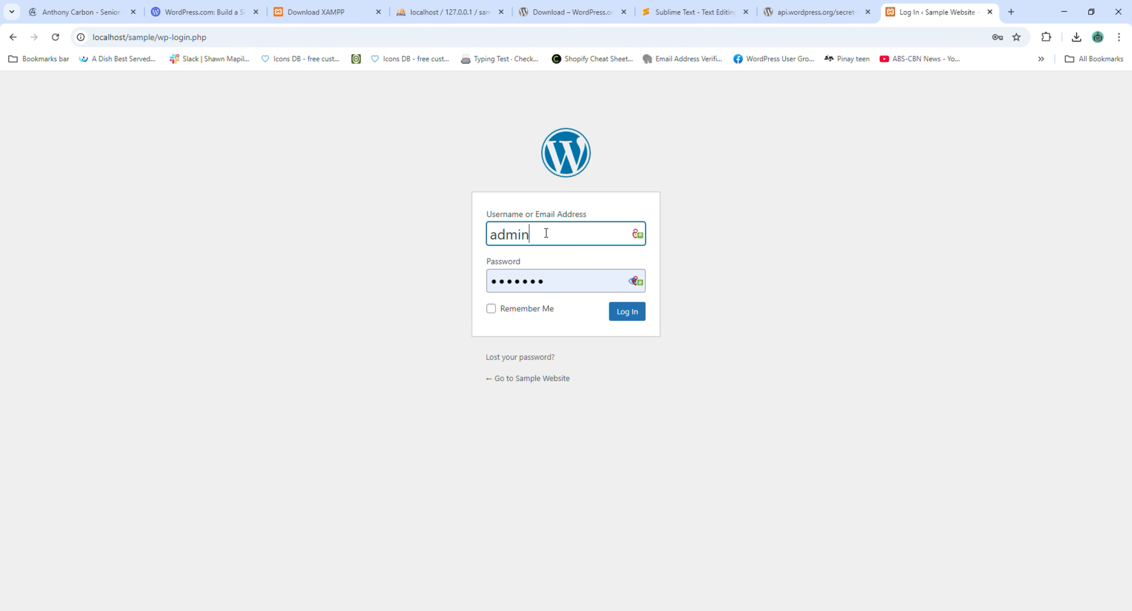
pyautogui.press('Tab')
pyautogui.write('pdmin')
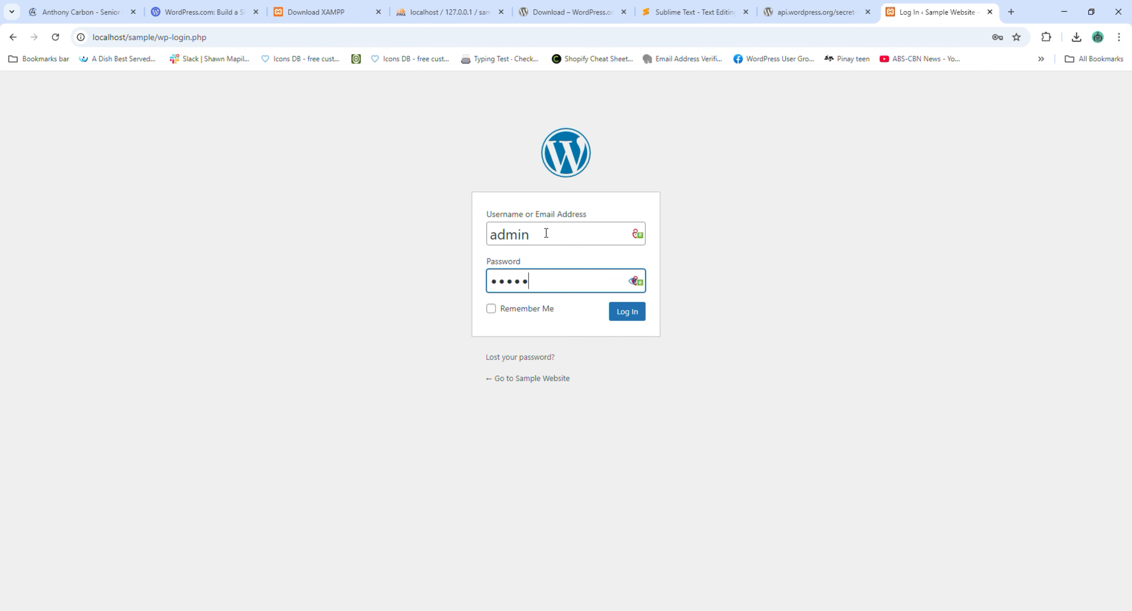
pyautogui.click(628, 313)
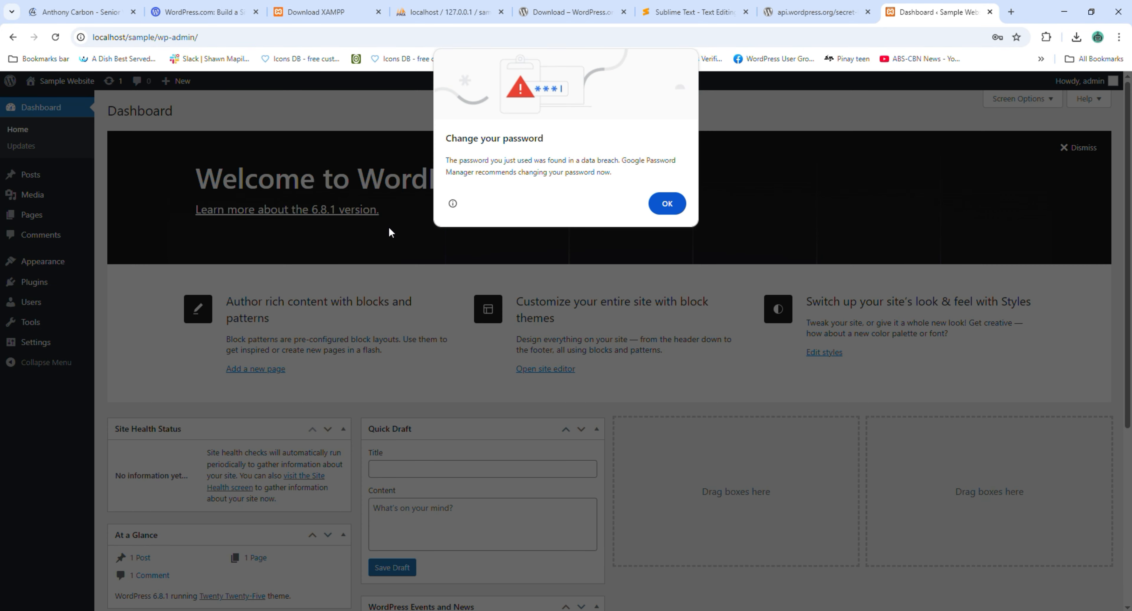
# Dismiss Chrome's password breach warning and save-password offer, then highlight the dashboard welcome text.
pyautogui.click(667, 205)
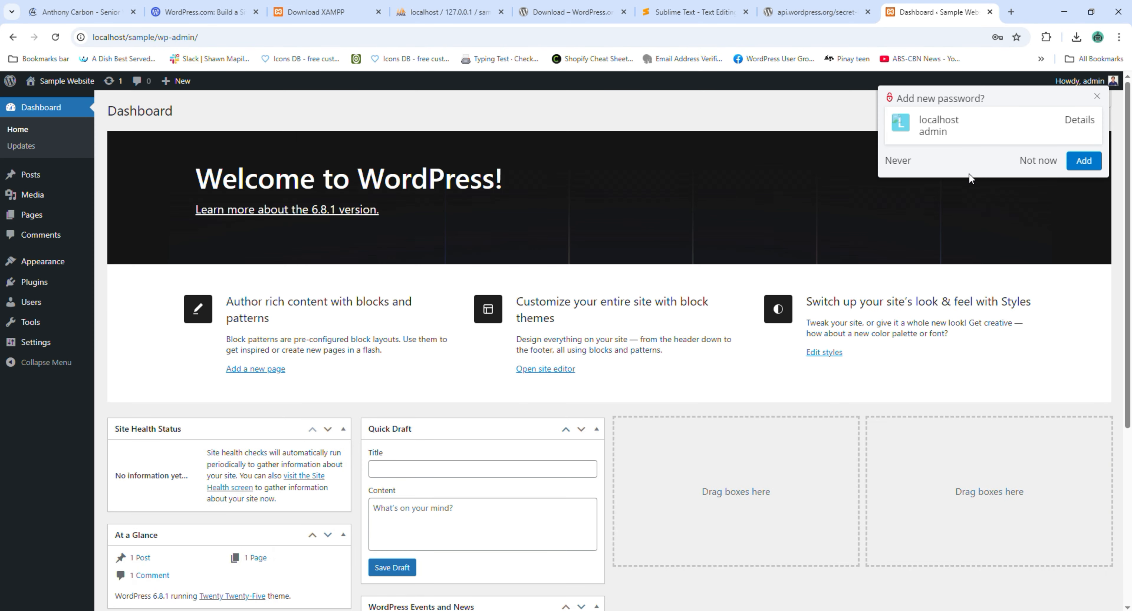
pyautogui.click(1096, 97)
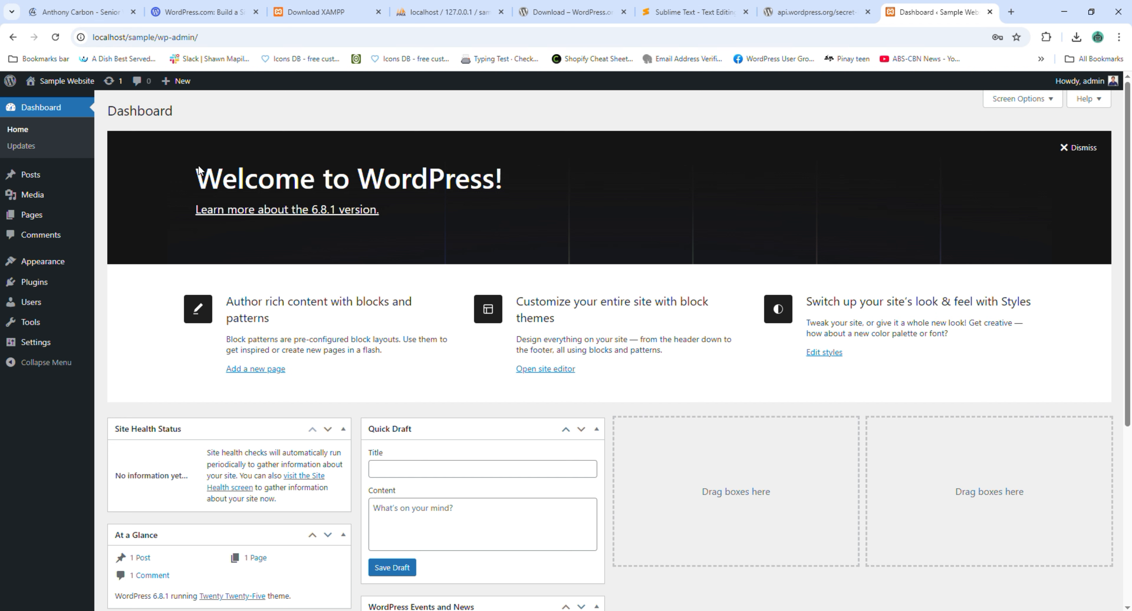
pyautogui.moveTo(199, 167); pyautogui.dragTo(550, 205)
pyautogui.moveTo(111, 108); pyautogui.dragTo(483, 292)
# Look at the installed Themes page, then open Installed Plugins.
pyautogui.click(612, 202)
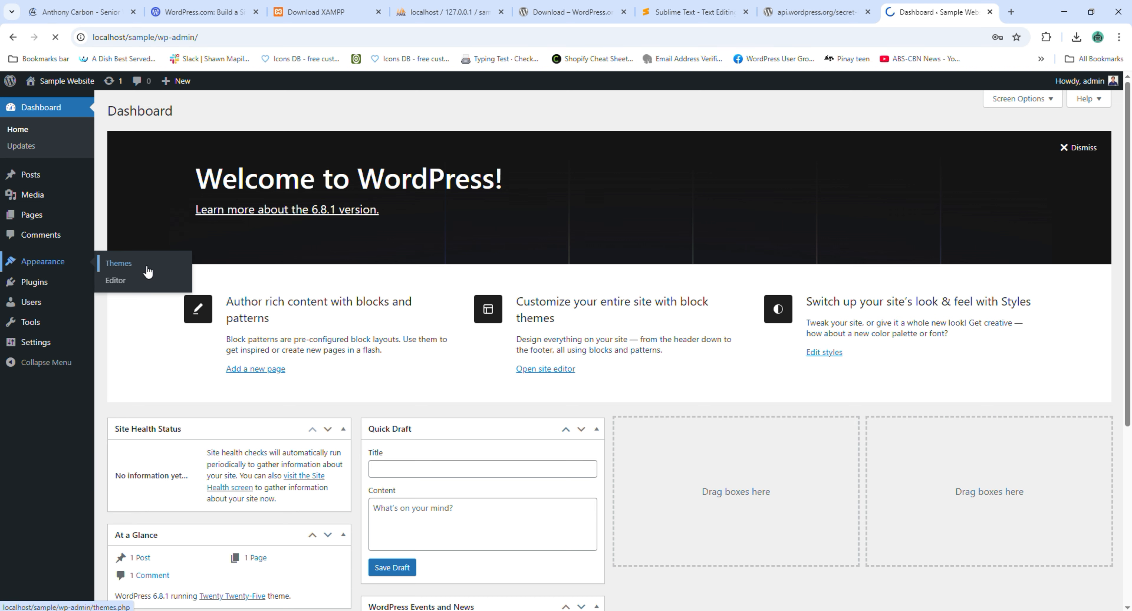
pyautogui.click(147, 271)
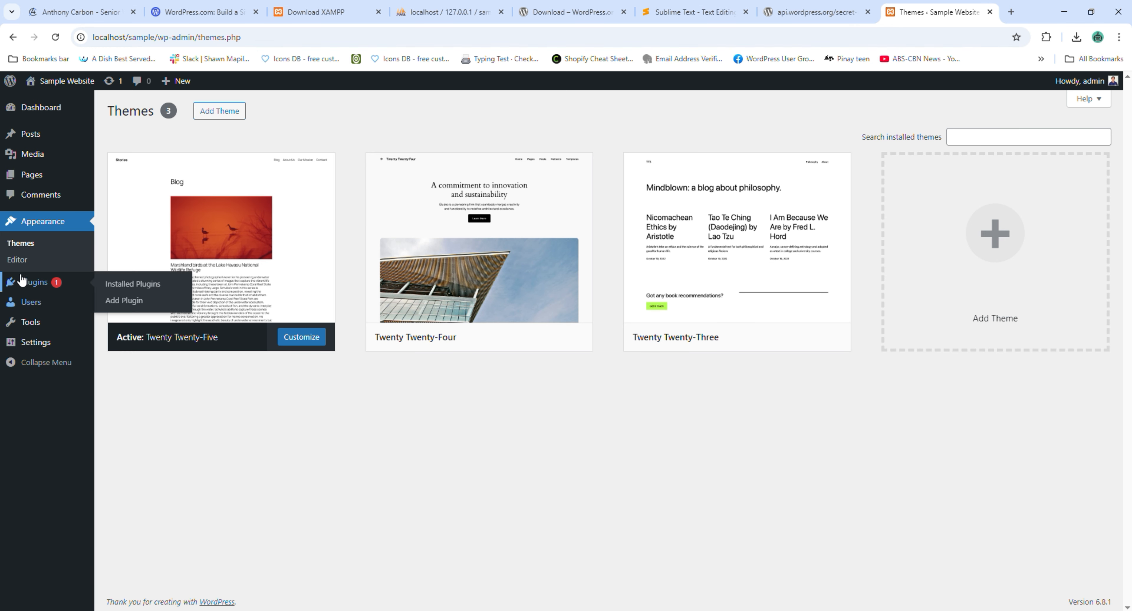
pyautogui.click(25, 283)
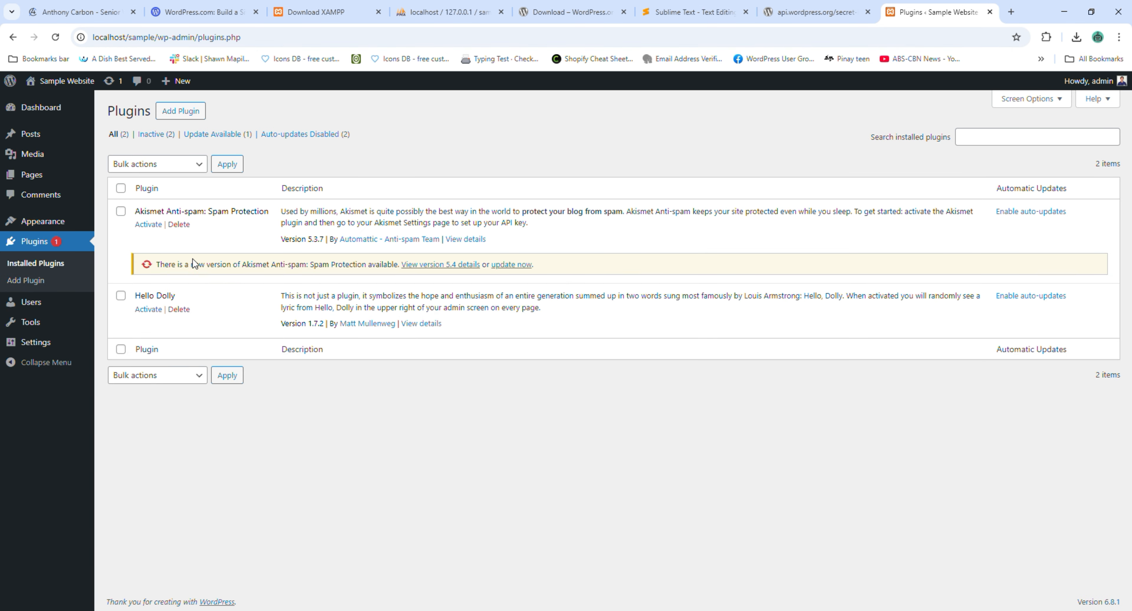
# Delete the Hello Dolly plugin and update Akismet Anti-spam to version 5.4.
pyautogui.click(181, 311)
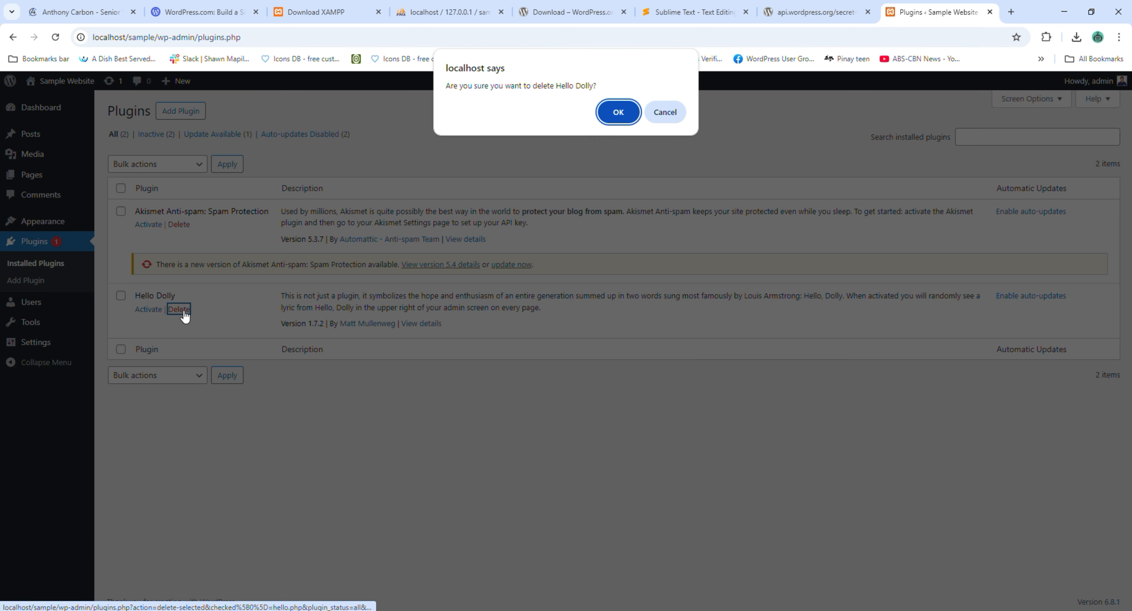
pyautogui.click(618, 113)
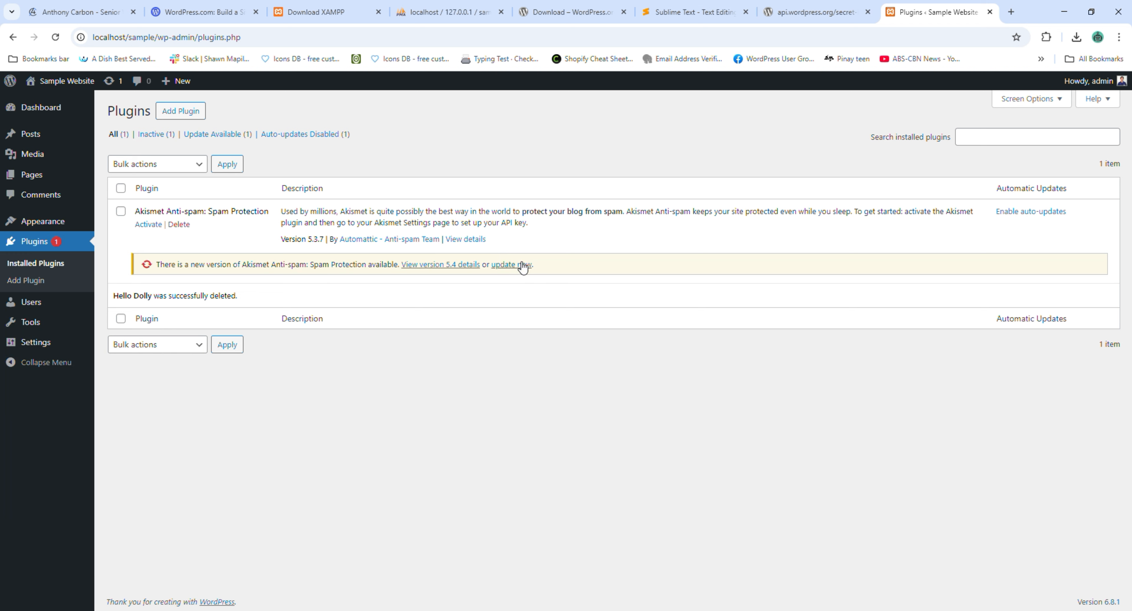
pyautogui.click(509, 264)
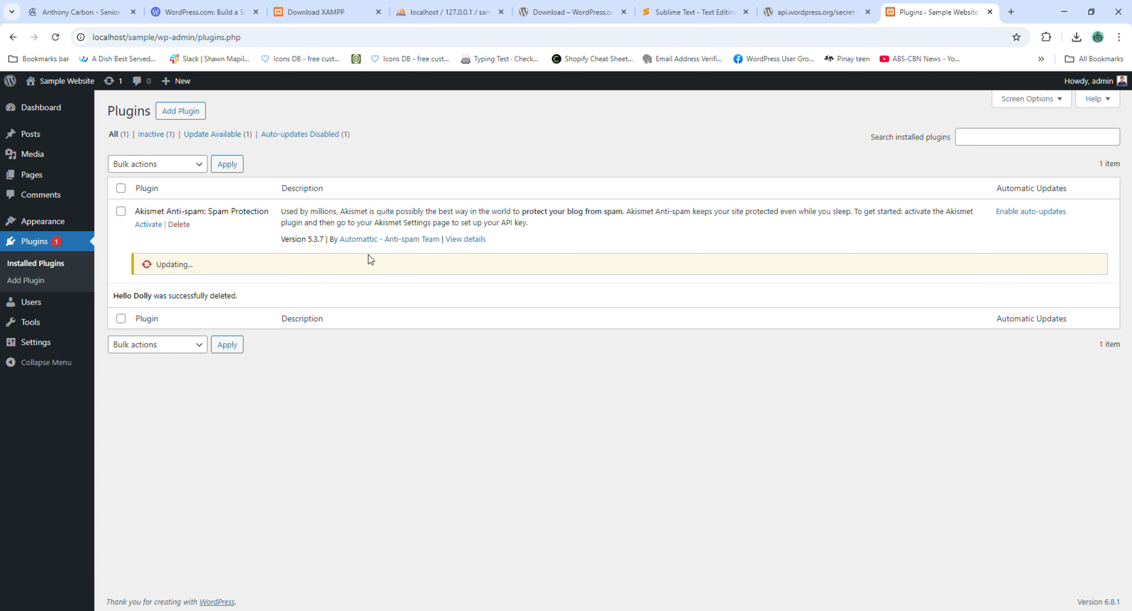
pyautogui.moveTo(135, 211); pyautogui.dragTo(272, 214)
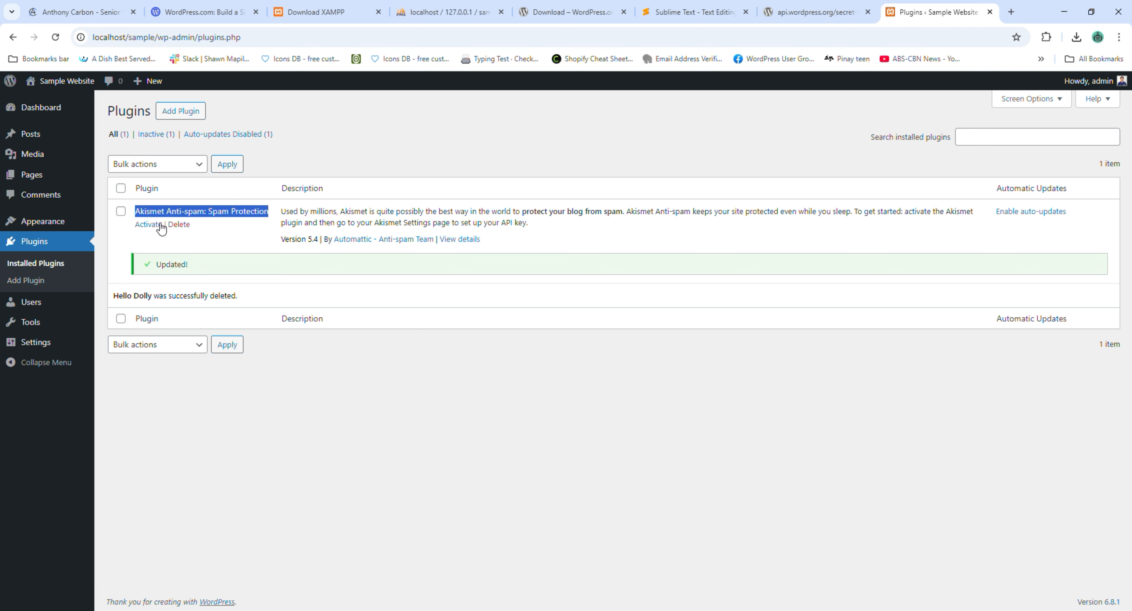
# Activate Akismet Anti-spam, then pass through Plugins and Themes back to the Dashboard.
pyautogui.click(148, 224)
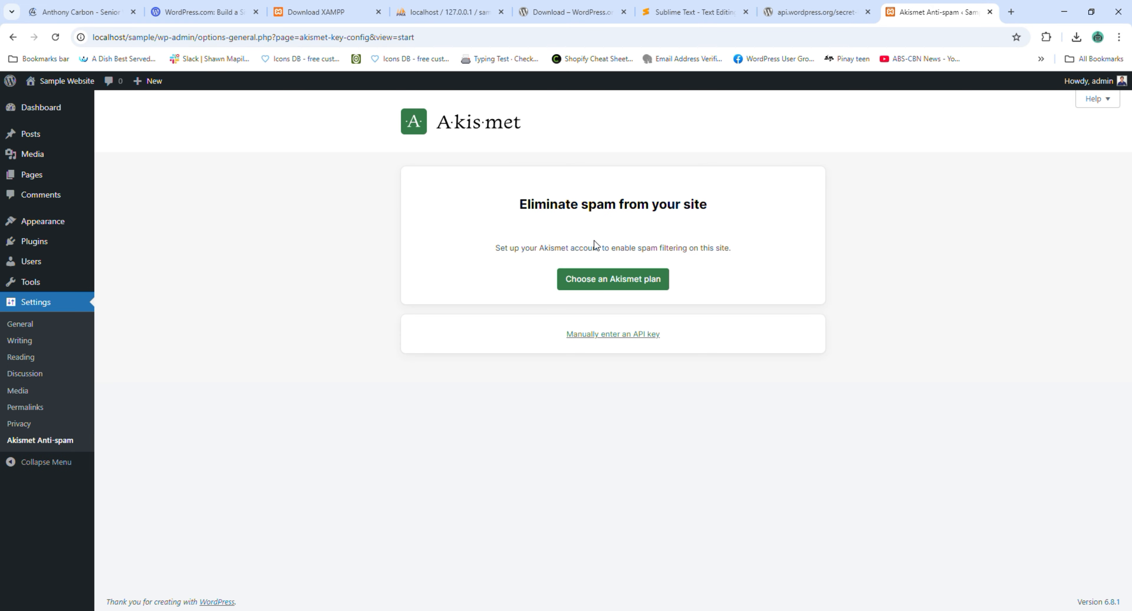
pyautogui.click(40, 241)
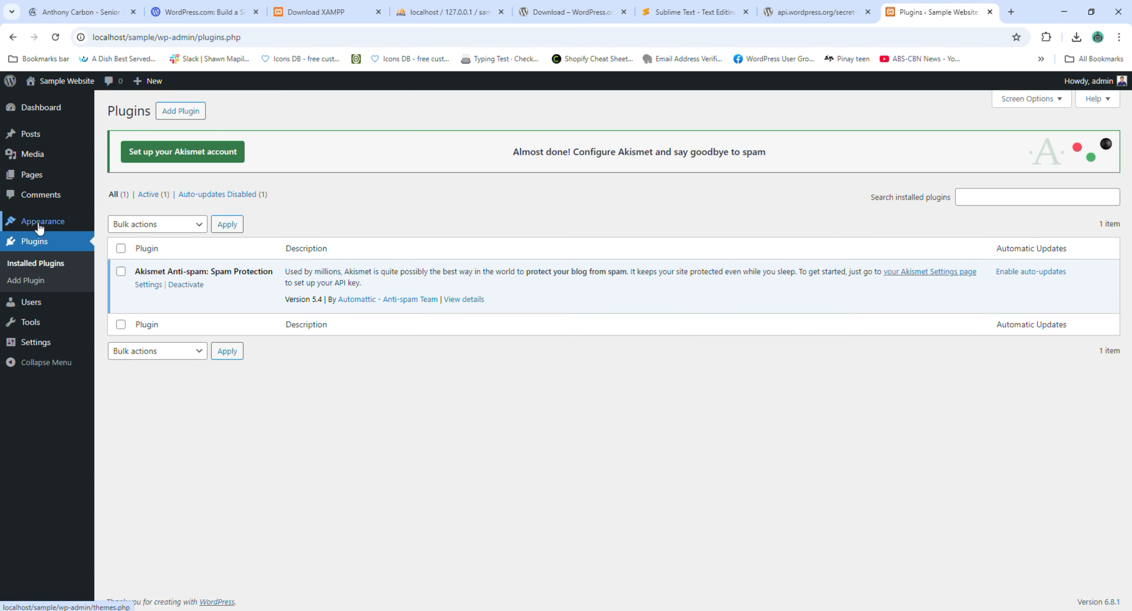
pyautogui.click(65, 229)
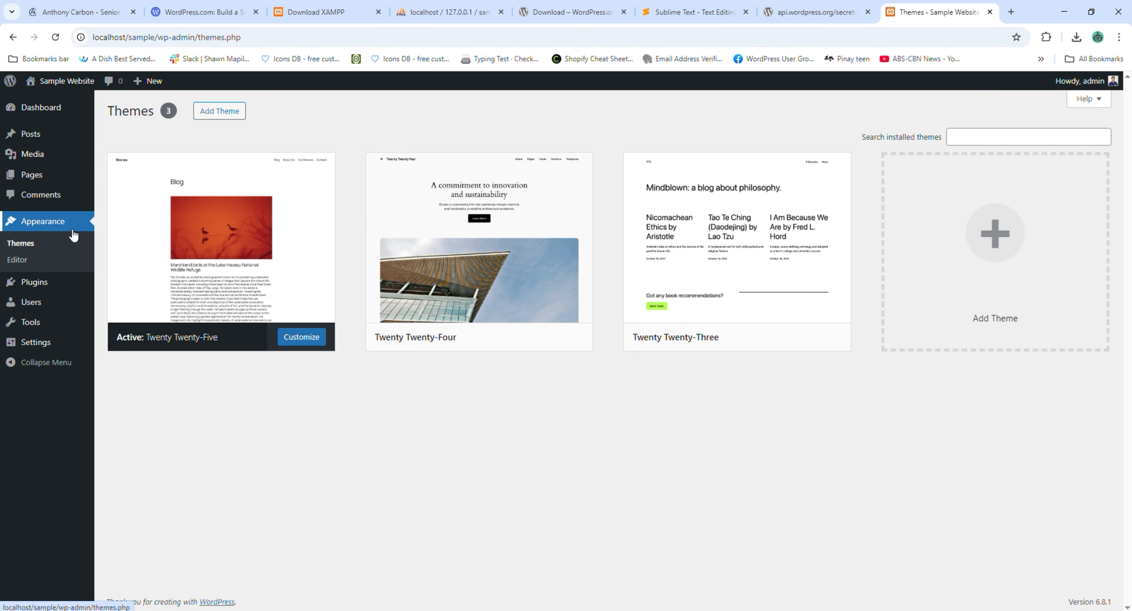
pyautogui.click(49, 107)
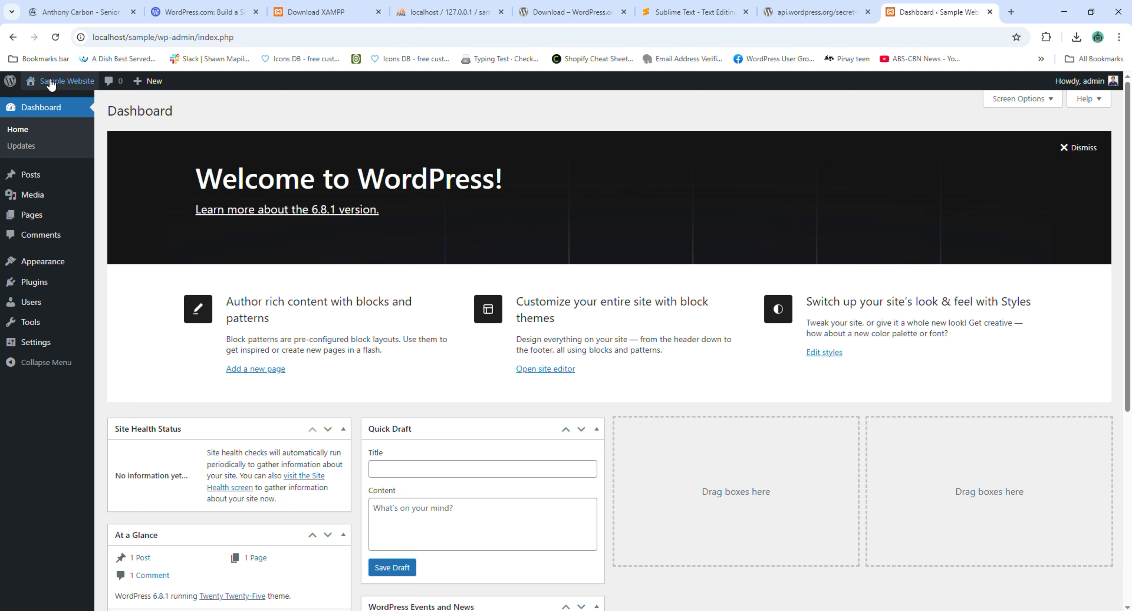
# Open Visit Site in a new tab and look over the Blog heading and first post.
pyautogui.middleClick(65, 108)
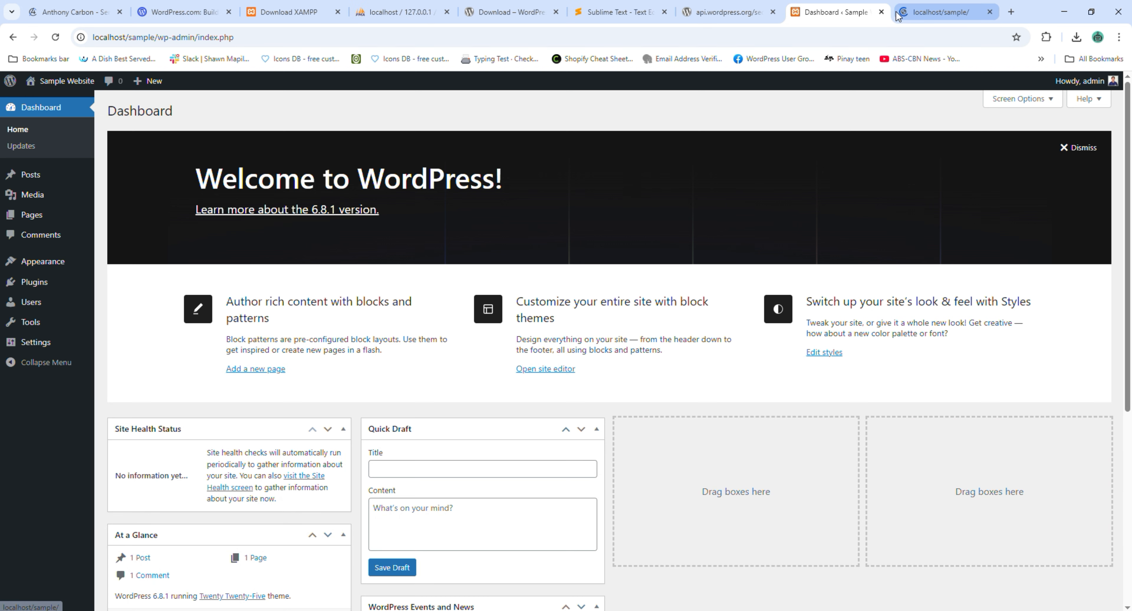
pyautogui.click(922, 11)
pyautogui.scroll(-2, 549, 233)
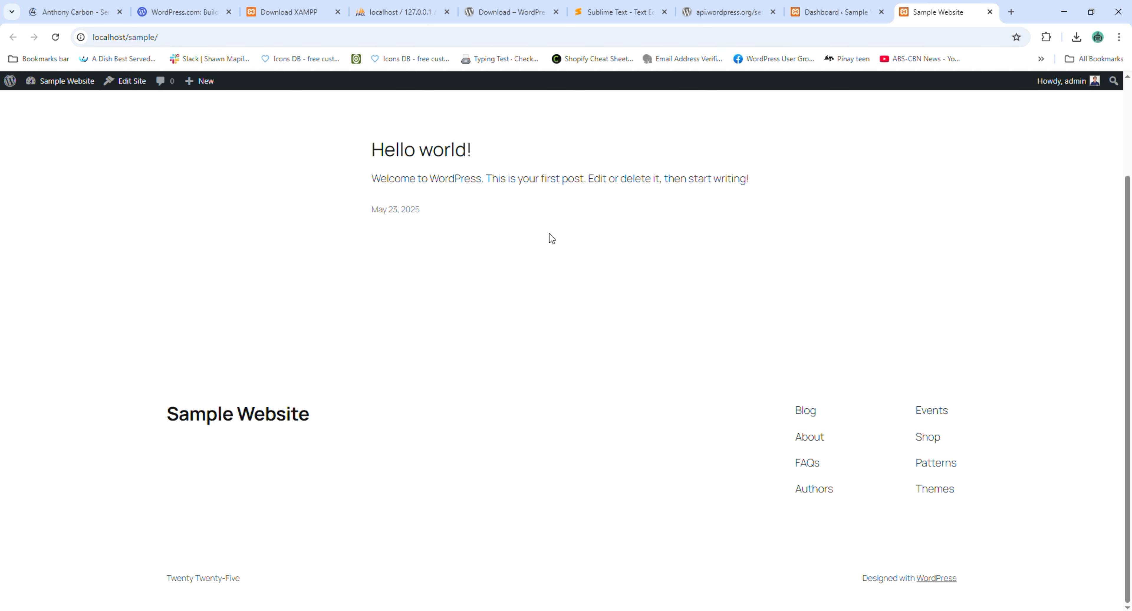
pyautogui.scroll(2, 549, 234)
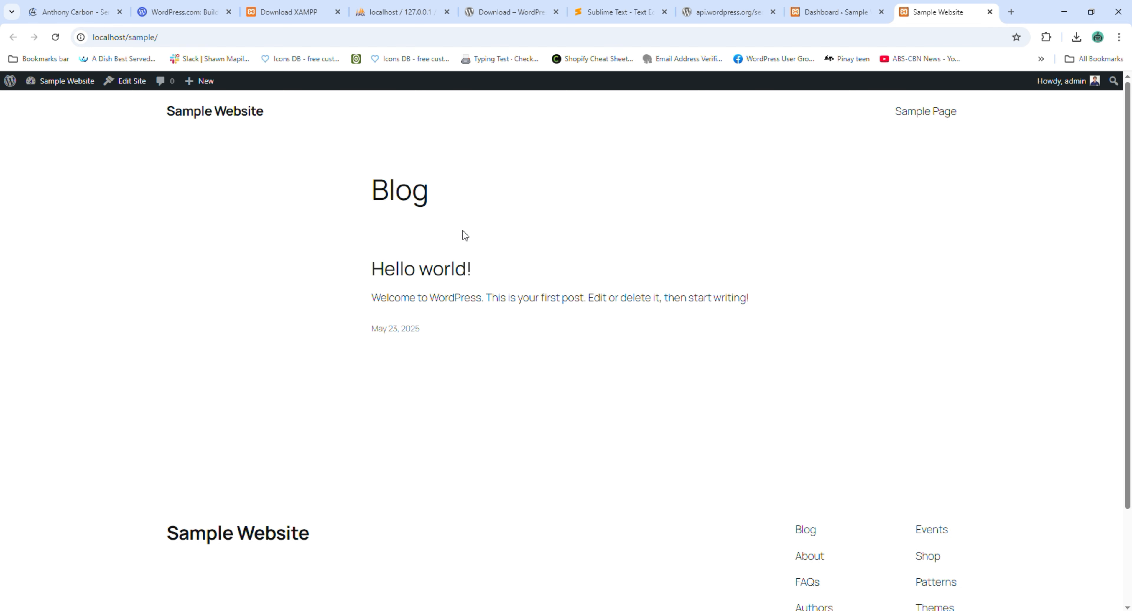
pyautogui.moveTo(376, 189); pyautogui.dragTo(700, 292)
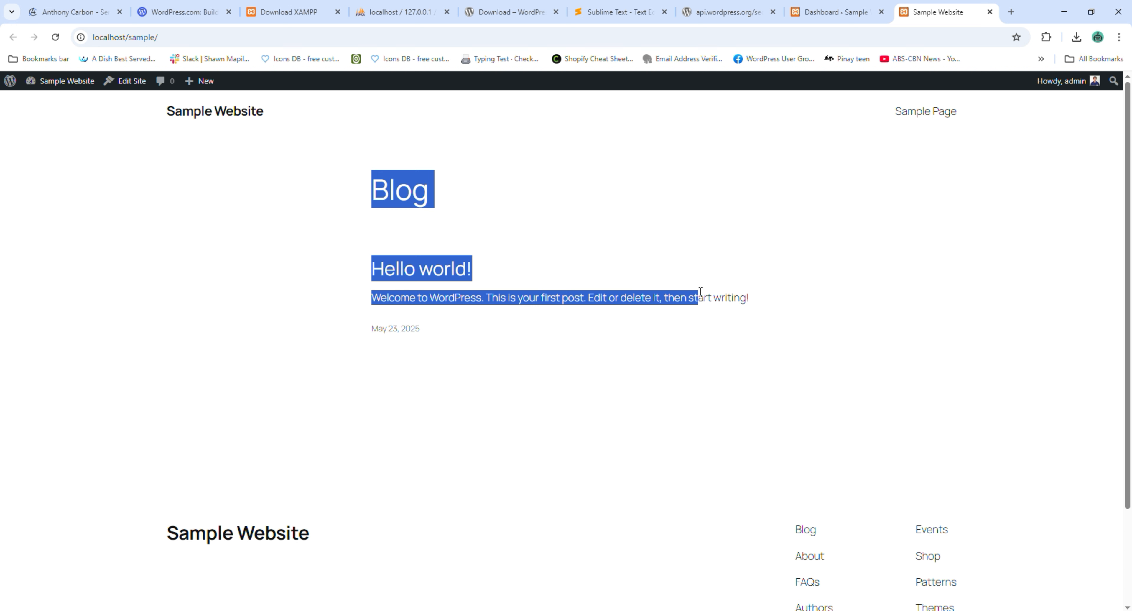
pyautogui.click(753, 279)
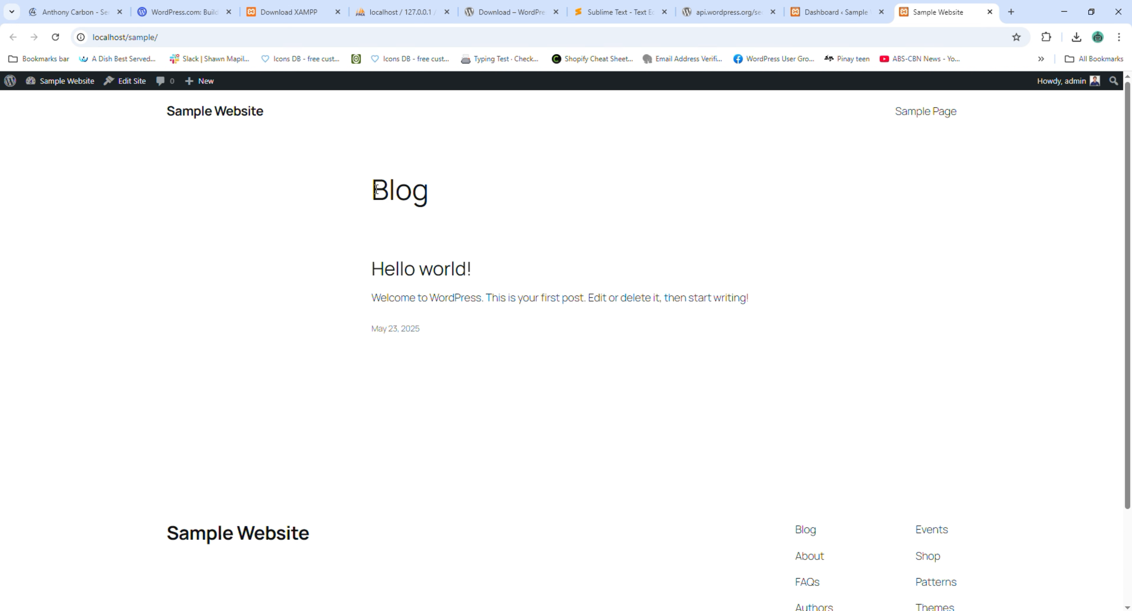
# Review the Blog page by highlighting the Sample Website title, 'Hello world!' post, footer and post date.
pyautogui.moveTo(374, 190); pyautogui.dragTo(782, 335)
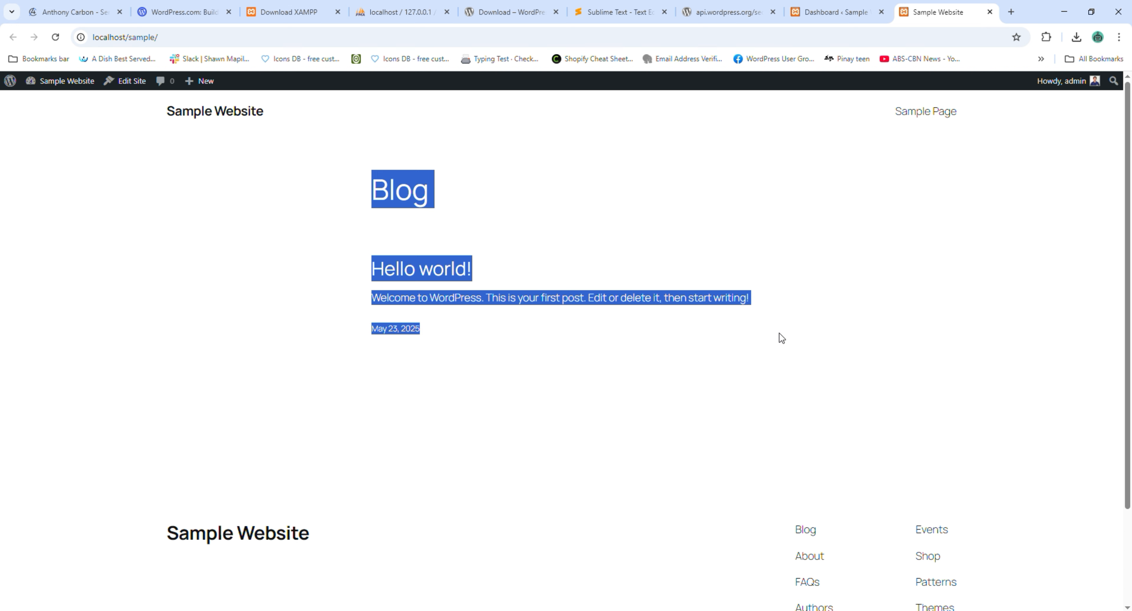
pyautogui.click(853, 270)
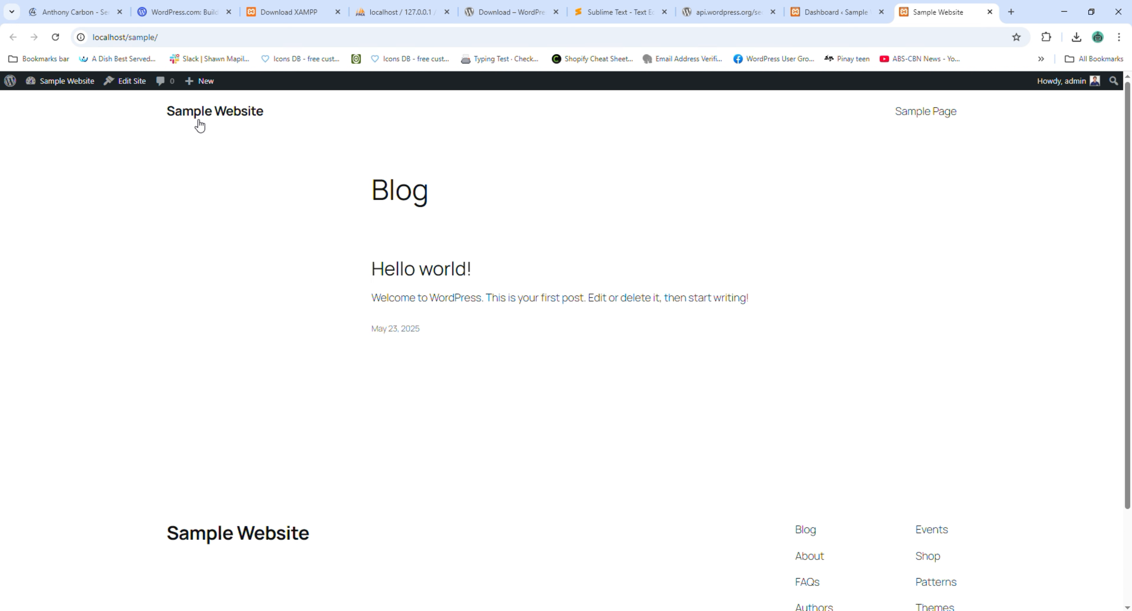
pyautogui.tripleClick(185, 108)
pyautogui.moveTo(147, 106); pyautogui.dragTo(645, 425)
pyautogui.scroll(-3, 645, 421)
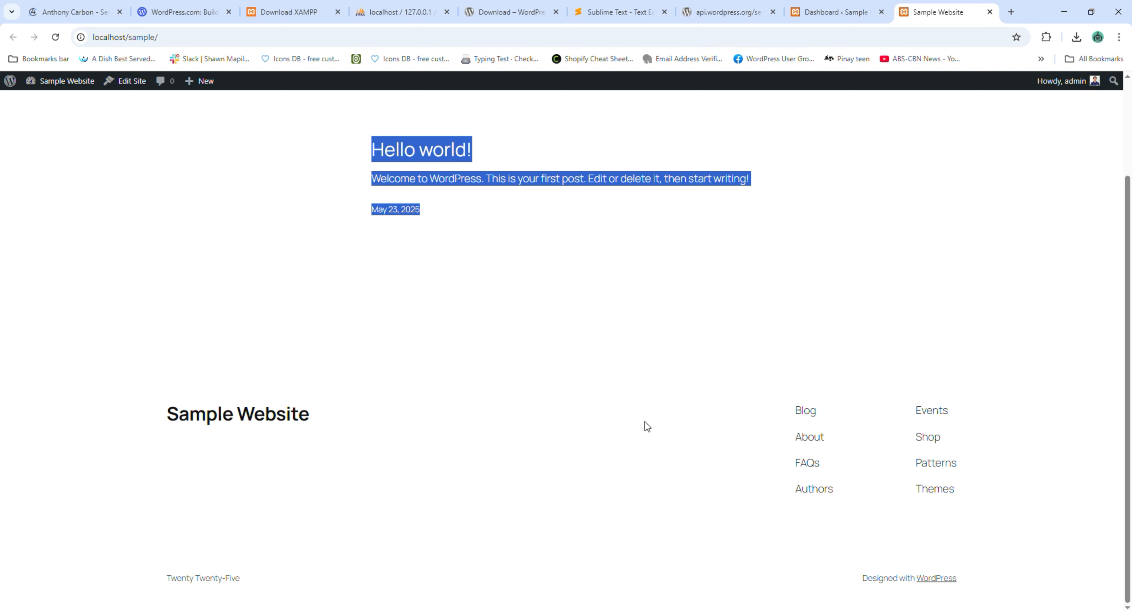
pyautogui.moveTo(160, 409); pyautogui.dragTo(589, 491)
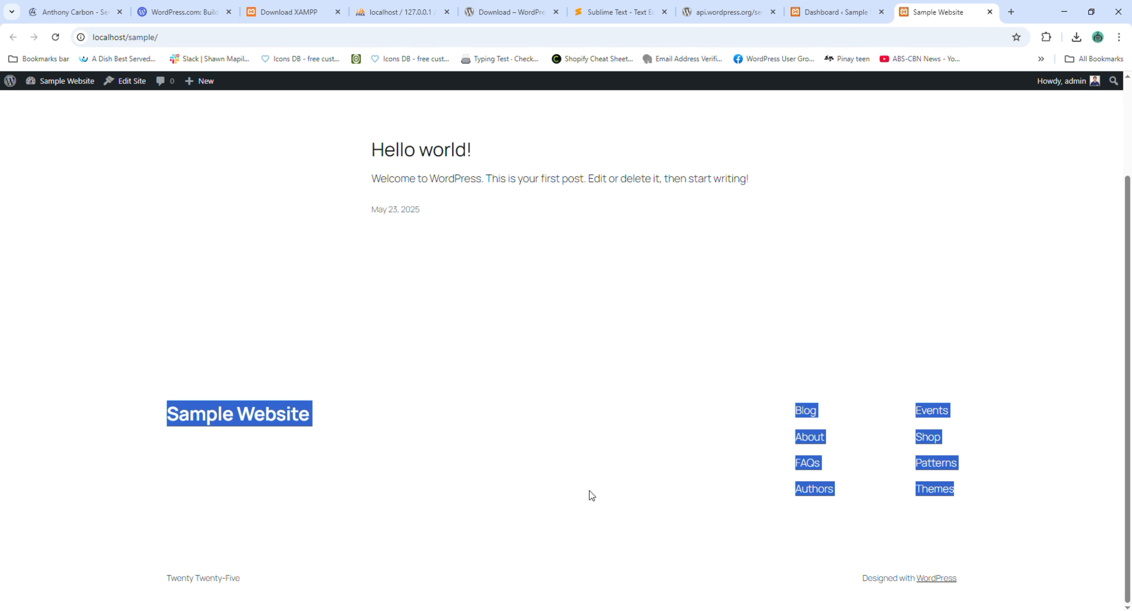
pyautogui.click(477, 413)
pyautogui.scroll(3, 505, 397)
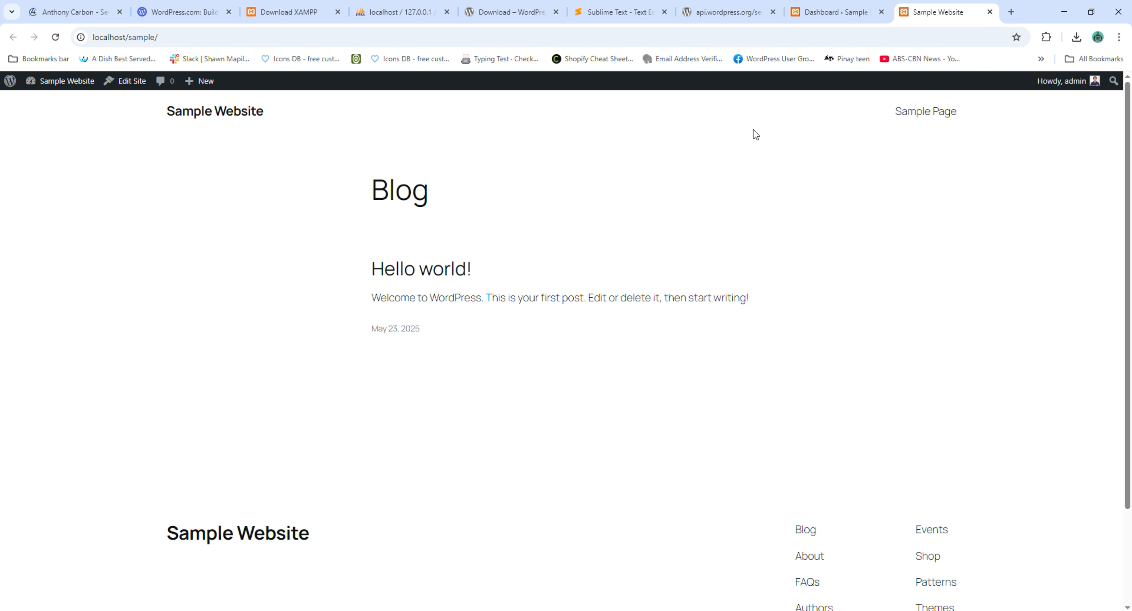
pyautogui.moveTo(836, 8)
pyautogui.moveTo(488, 303); pyautogui.dragTo(767, 303)
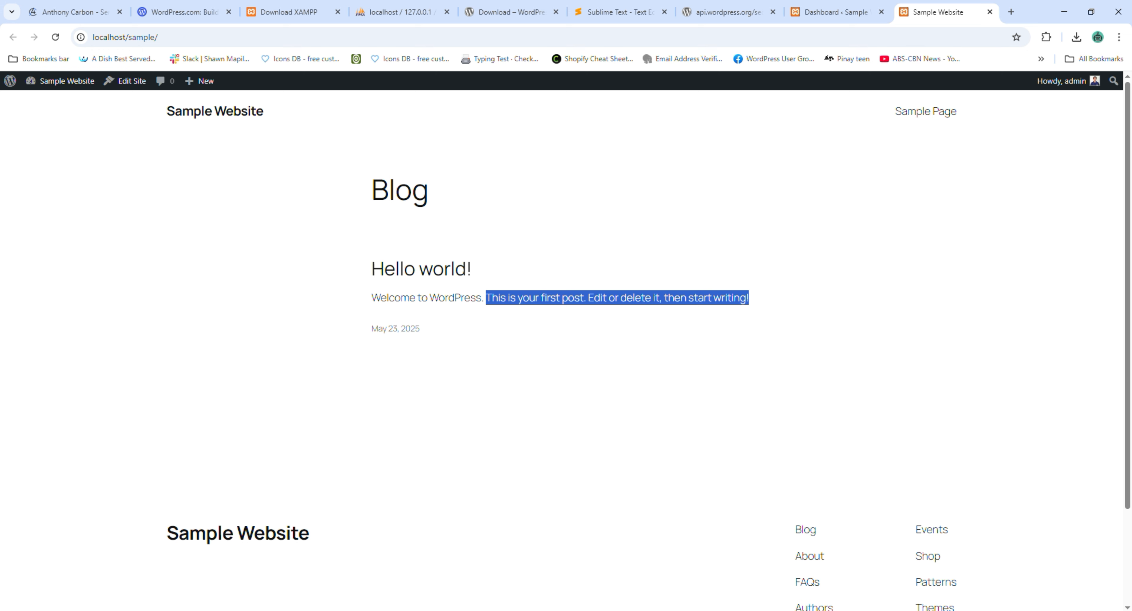